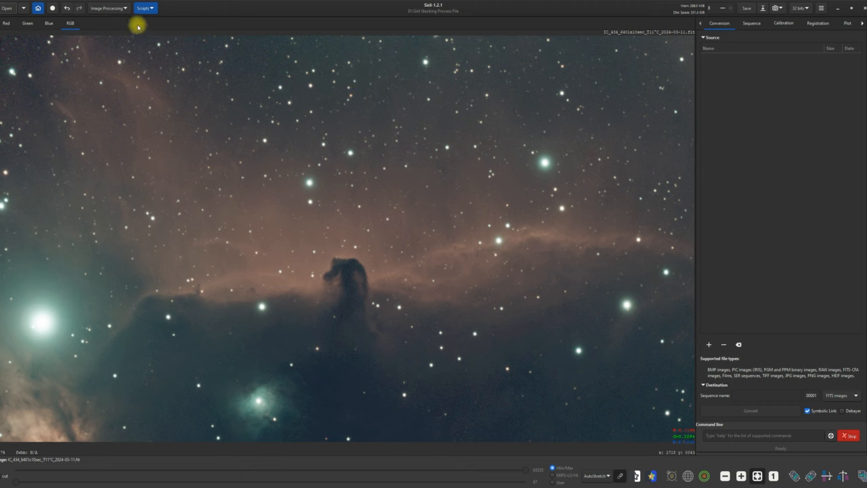
# Step: Remove green noise from the nebula image using Average Neutral protection with lightness preserved
pyautogui.click(124, 9)
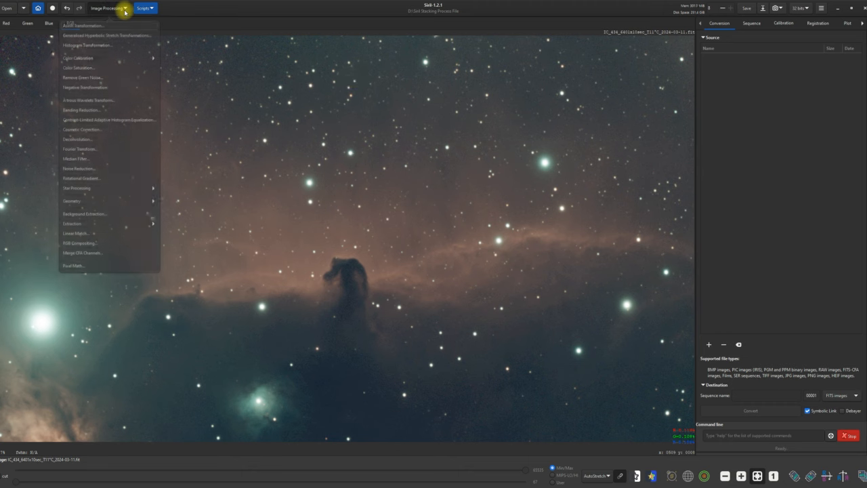
pyautogui.click(98, 80)
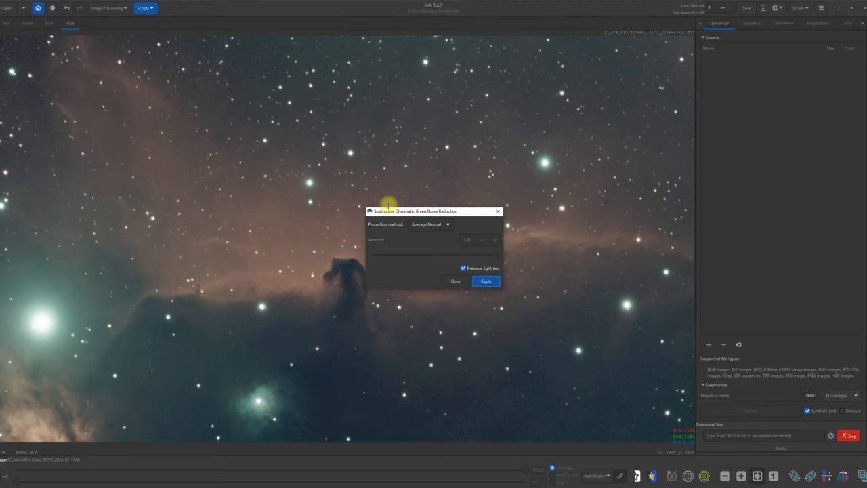
pyautogui.click(486, 283)
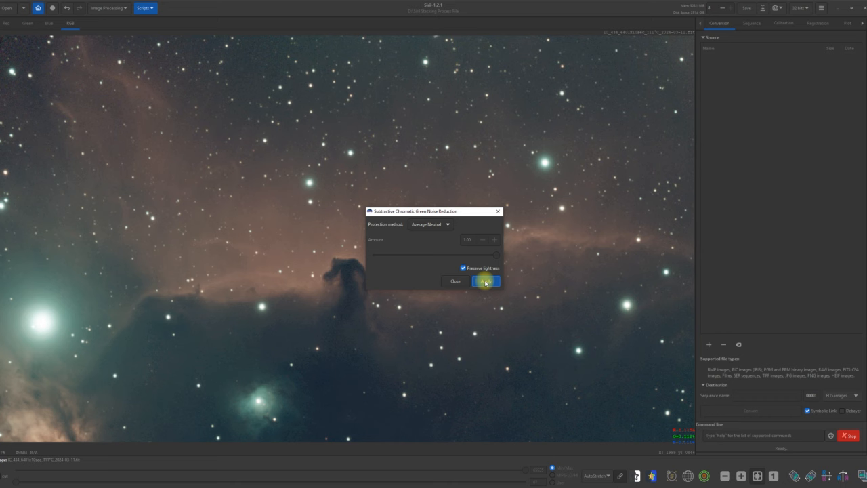
pyautogui.click(456, 281)
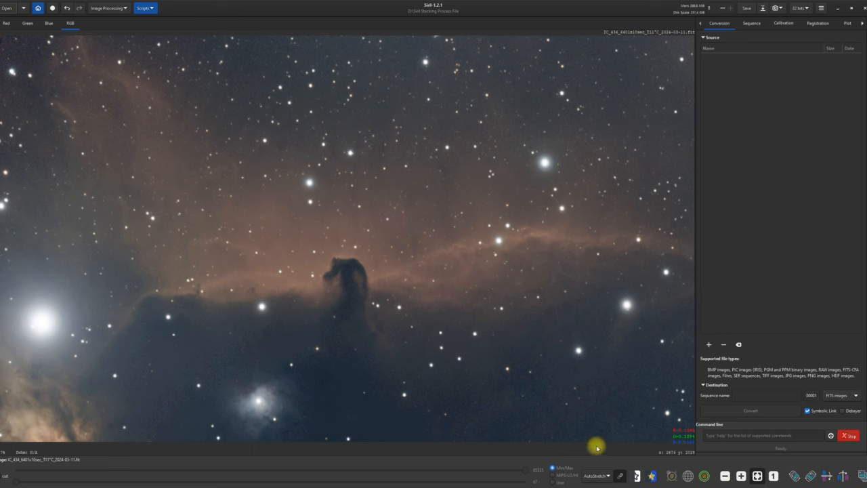
# Step: Switch the display to Linear and run StarNet star removal with linear pre-stretch and star mask generation enabled
pyautogui.click(607, 476)
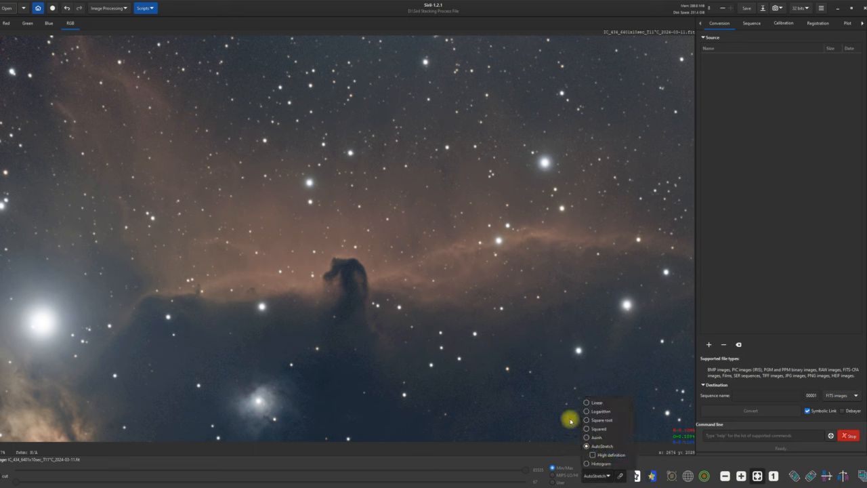
pyautogui.click(586, 403)
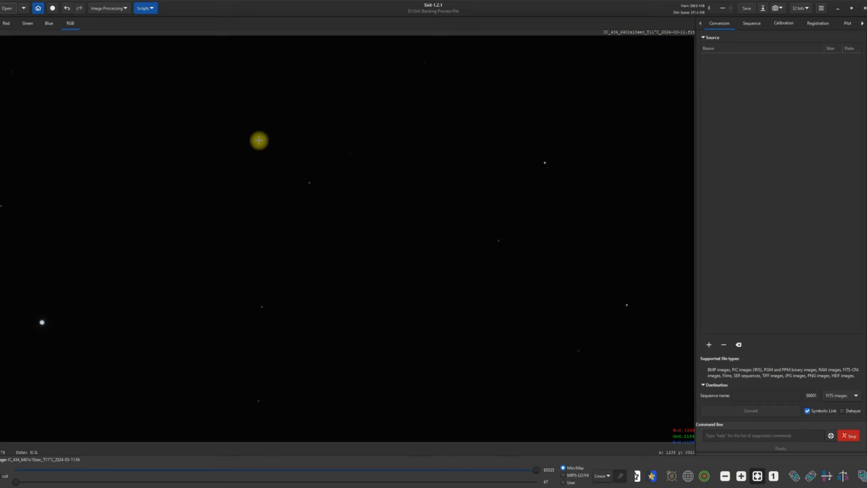
pyautogui.click(124, 8)
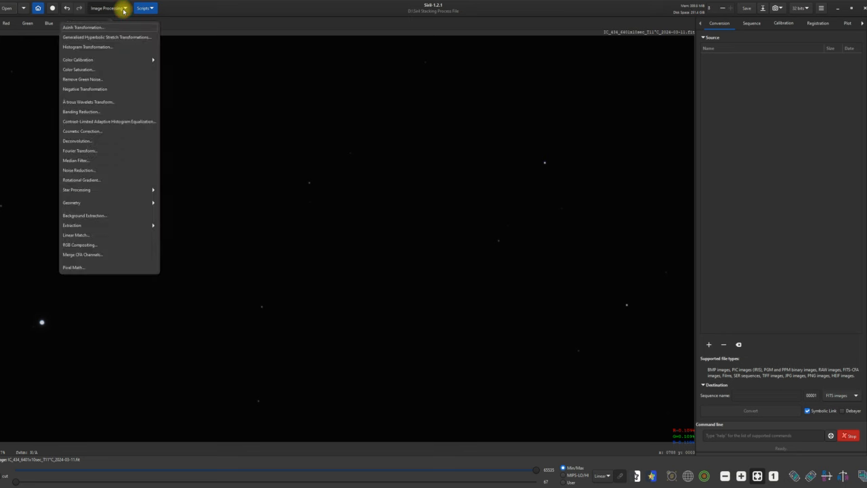
pyautogui.click(97, 189)
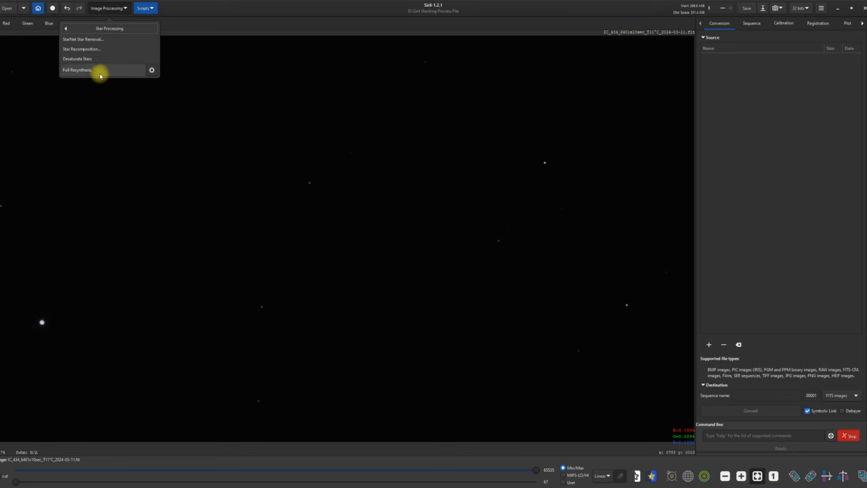
pyautogui.click(95, 40)
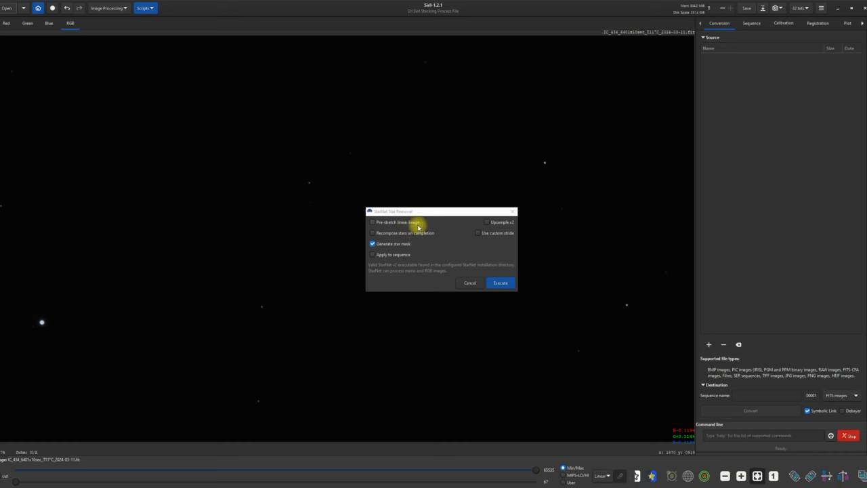
pyautogui.press('space')
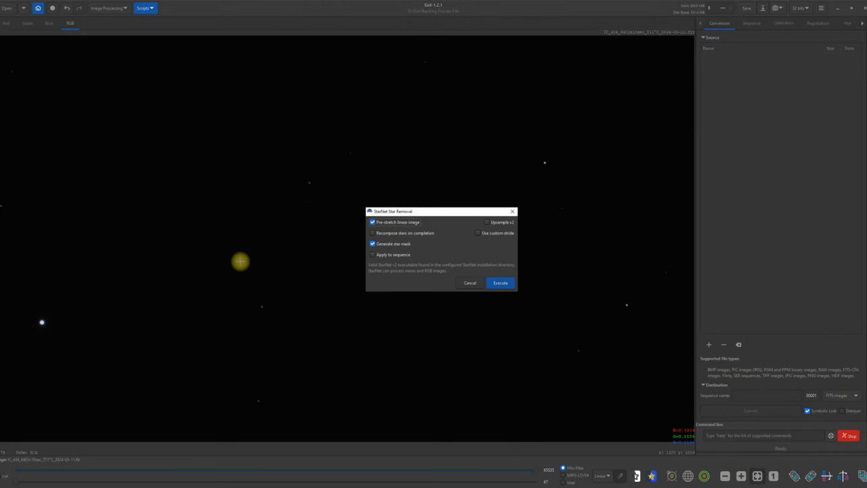
pyautogui.click(496, 284)
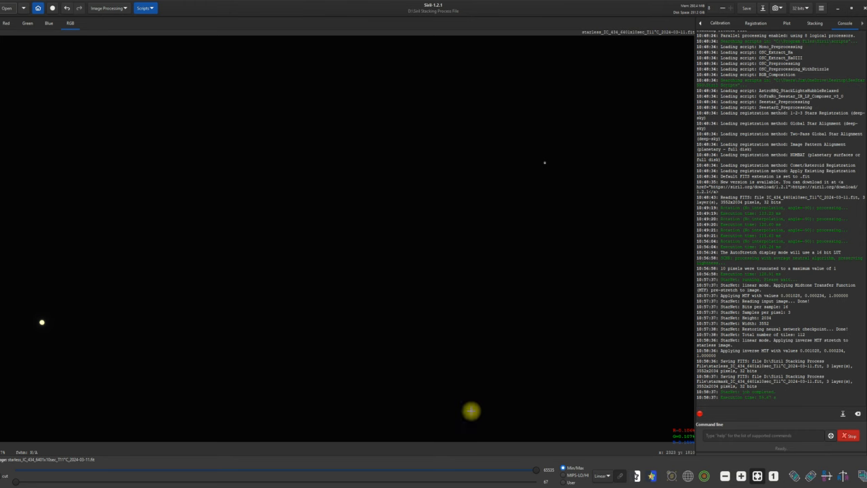
# Step: Preview the starless image in AutoStretch display mode, then return the display to Linear
pyautogui.click(606, 478)
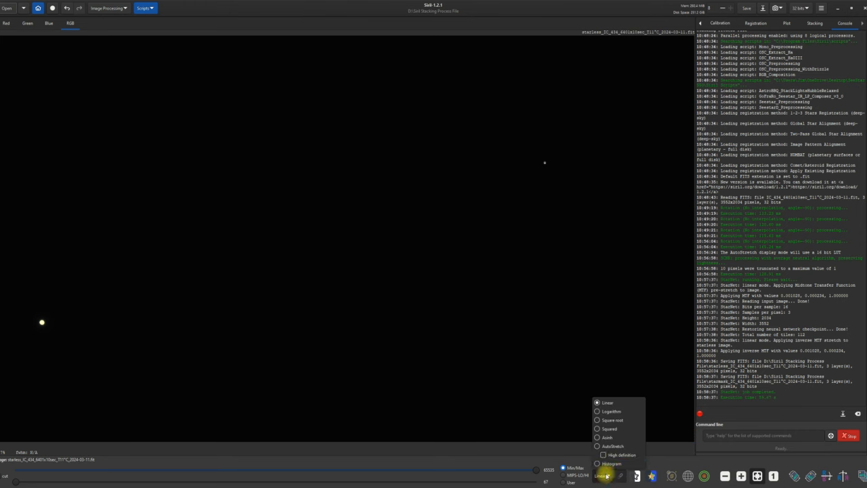
pyautogui.click(596, 447)
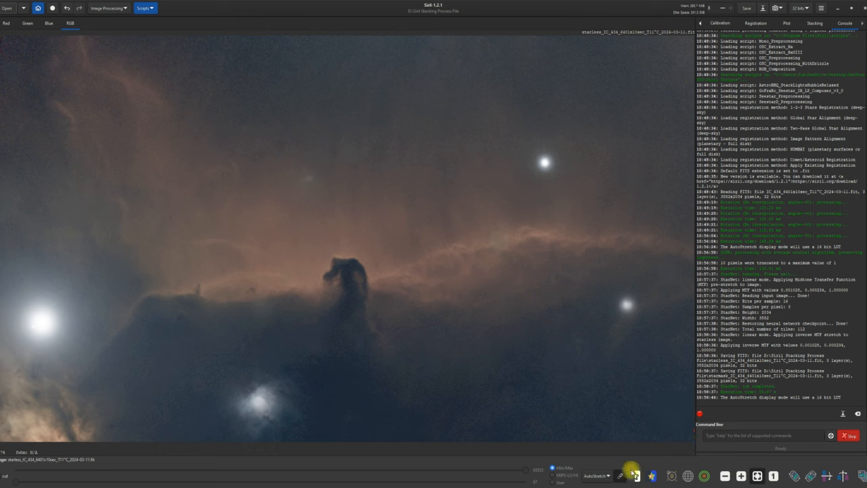
pyautogui.click(608, 476)
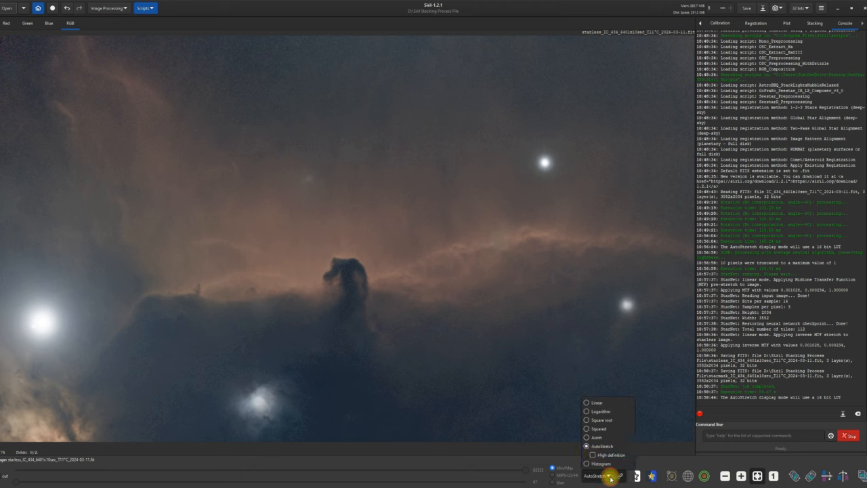
pyautogui.click(587, 402)
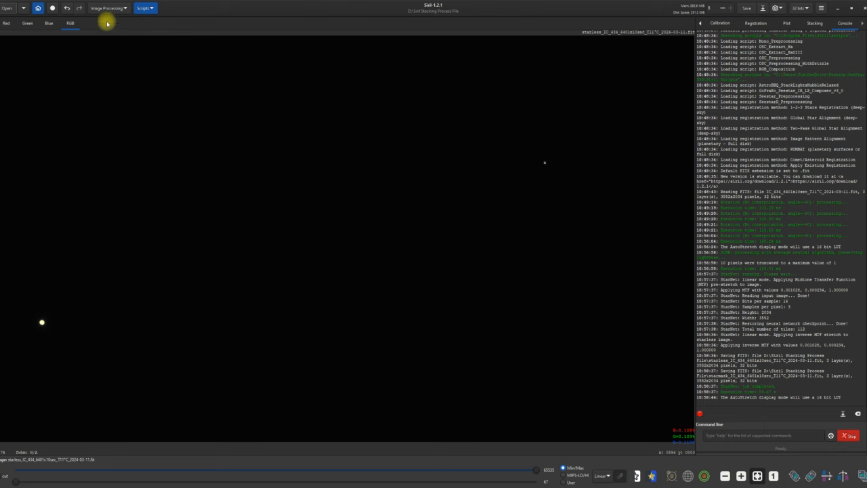
# Step: Open the Generalised Hyperbolic Stretch for the starless image and set its colour stretch model to Human weighted luminance
pyautogui.click(123, 8)
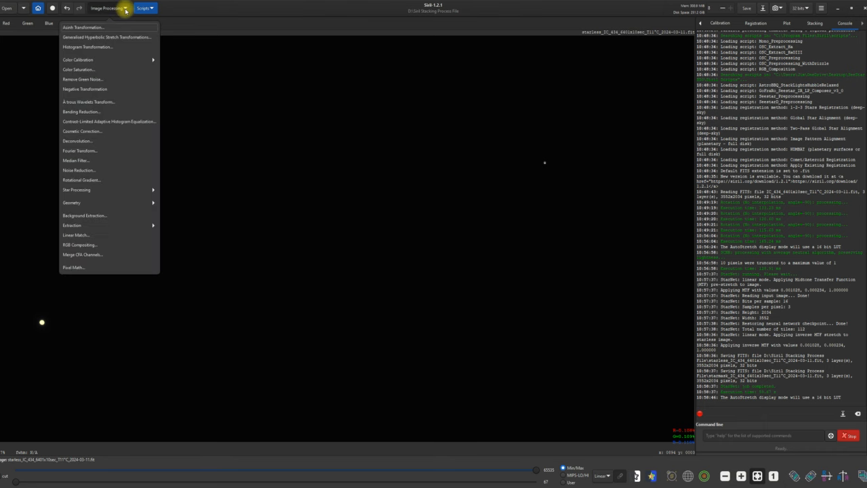
pyautogui.click(117, 36)
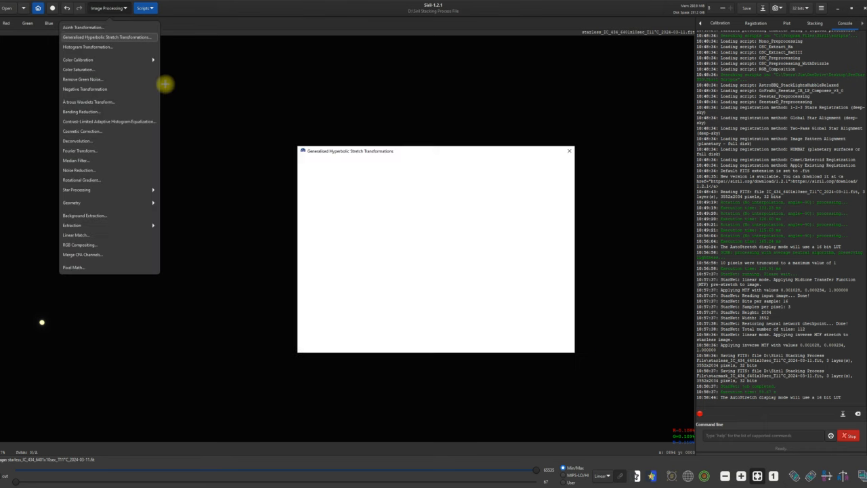
pyautogui.moveTo(392, 150); pyautogui.dragTo(682, 32)
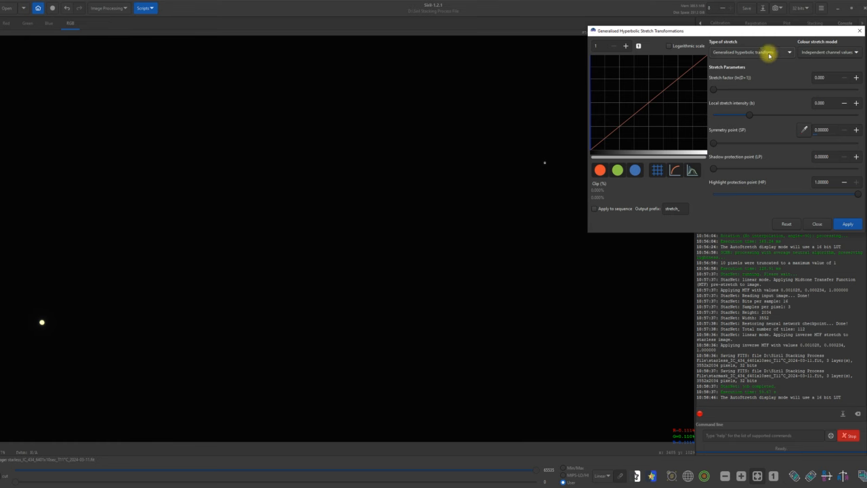
pyautogui.click(854, 52)
pyautogui.click(841, 66)
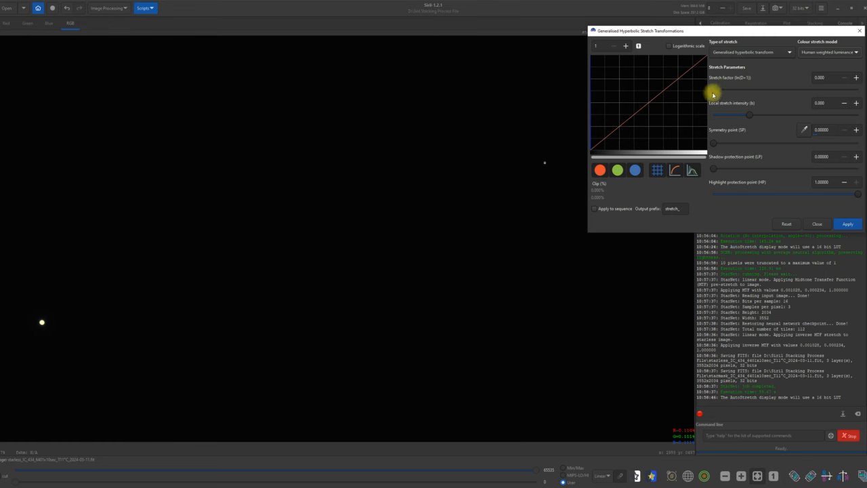
# Step: Apply four successive generalised hyperbolic stretches with stretch factors of about 2.2, 1.9, 2.0 and 1.2
pyautogui.moveTo(711, 92); pyautogui.dragTo(744, 91)
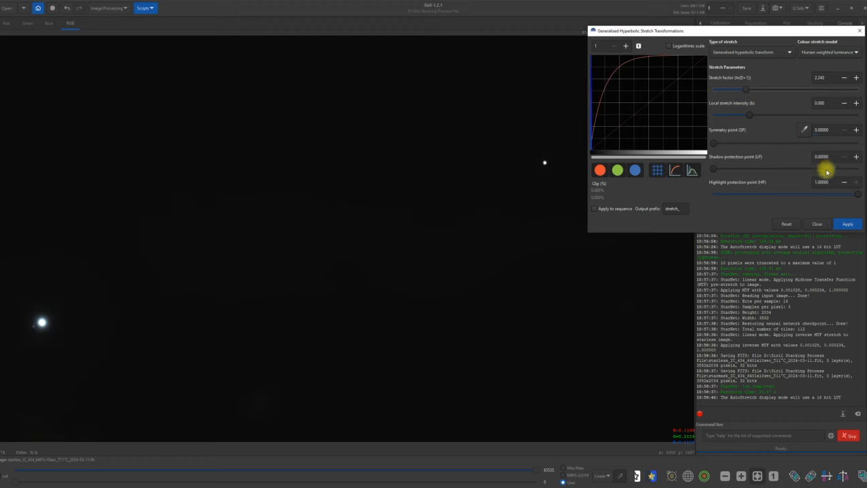
pyautogui.click(840, 223)
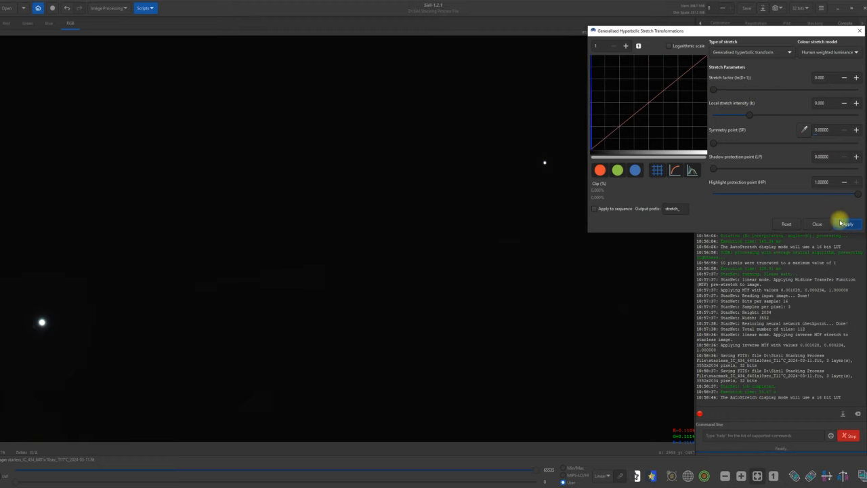
pyautogui.moveTo(713, 91); pyautogui.dragTo(741, 91)
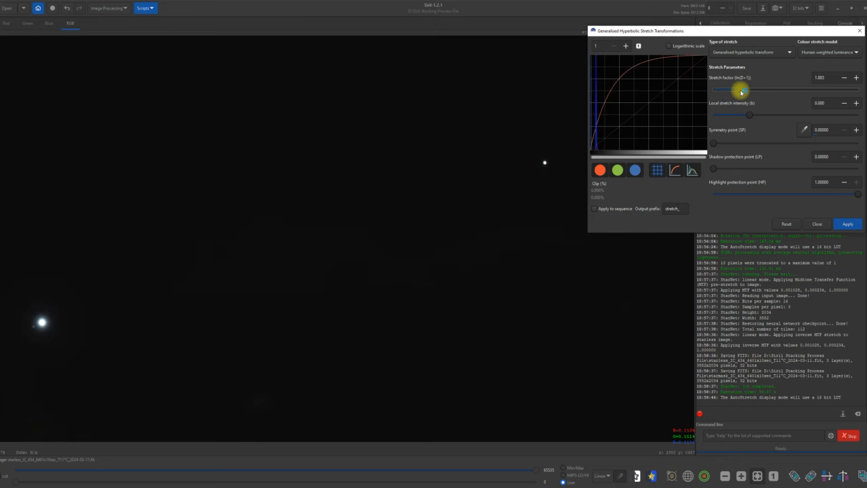
pyautogui.click(846, 223)
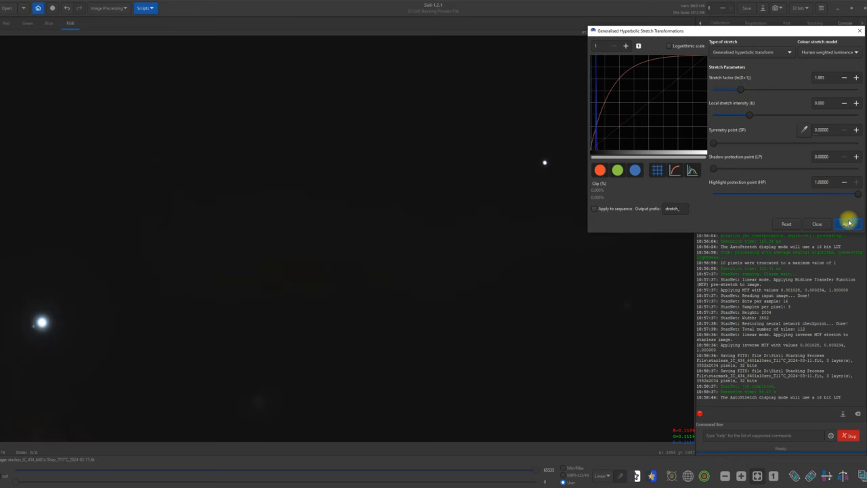
pyautogui.moveTo(713, 90); pyautogui.dragTo(743, 94)
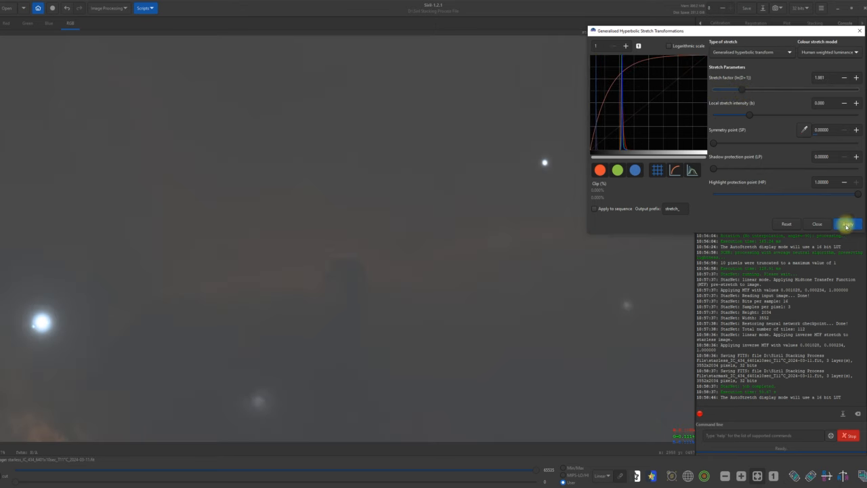
pyautogui.click(847, 225)
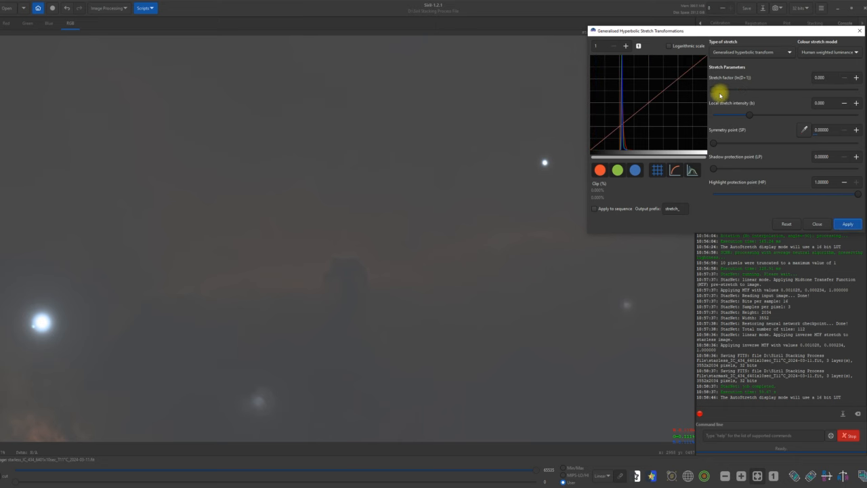
pyautogui.moveTo(716, 91); pyautogui.dragTo(730, 88)
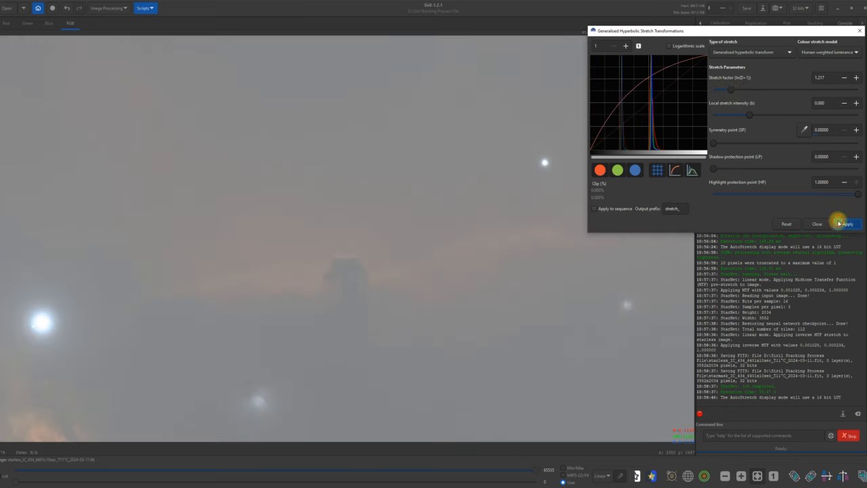
pyautogui.click(840, 223)
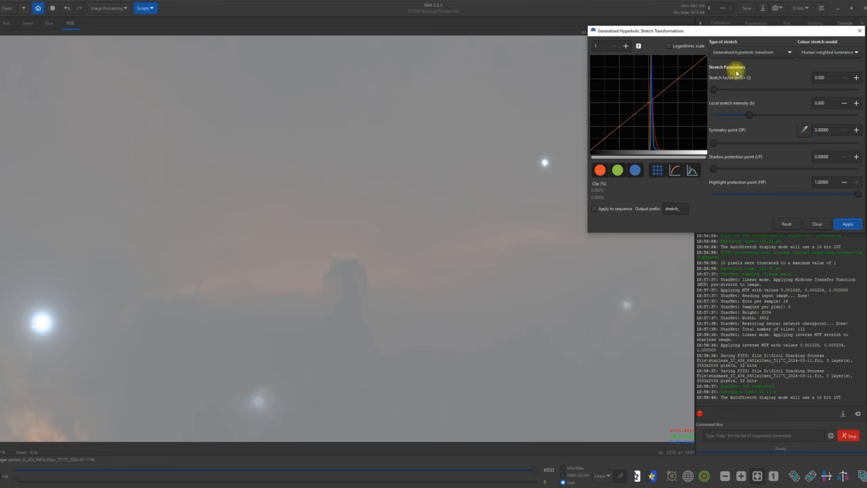
# Step: Apply a Linear stretch (BP shift) with the black point at about 0.50 to darken the background
pyautogui.click(790, 56)
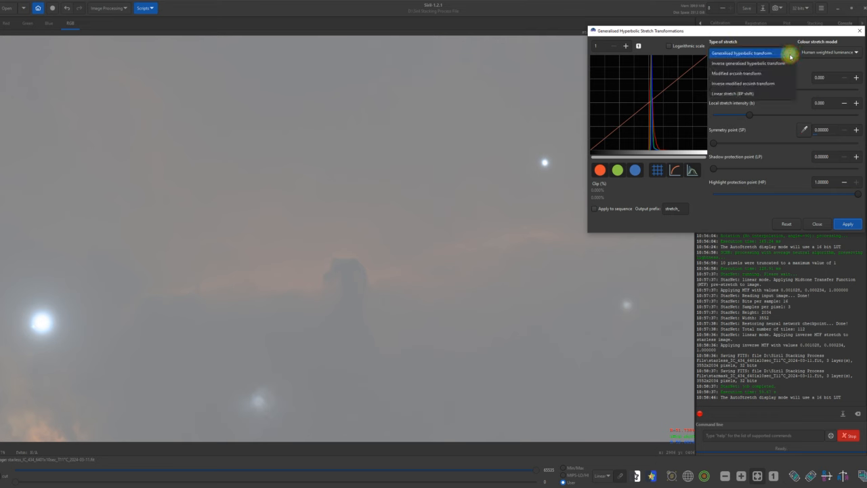
pyautogui.click(759, 98)
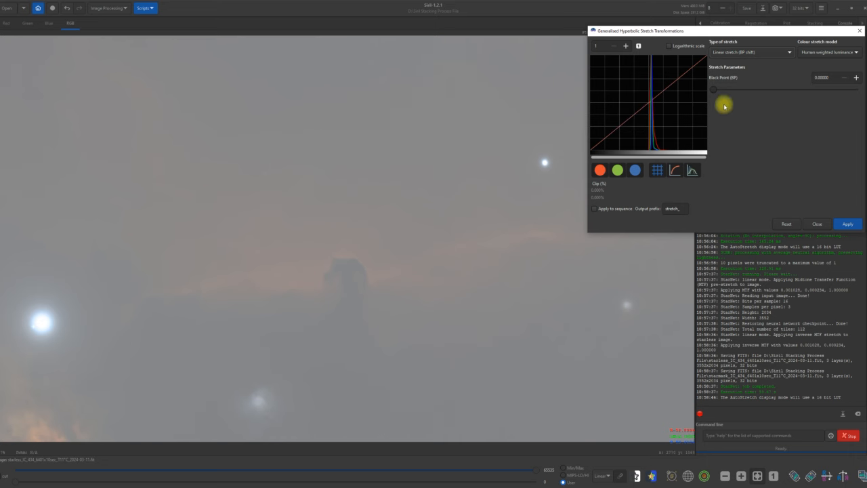
pyautogui.moveTo(714, 93); pyautogui.dragTo(780, 99)
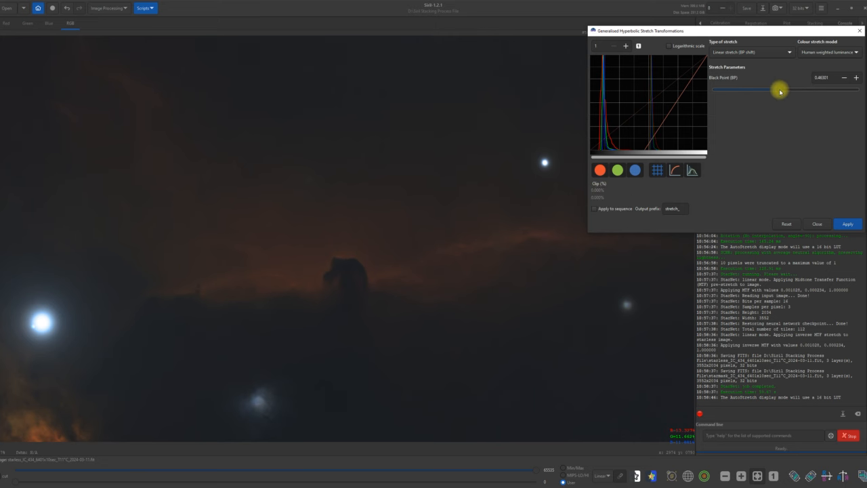
pyautogui.moveTo(779, 90); pyautogui.dragTo(786, 91)
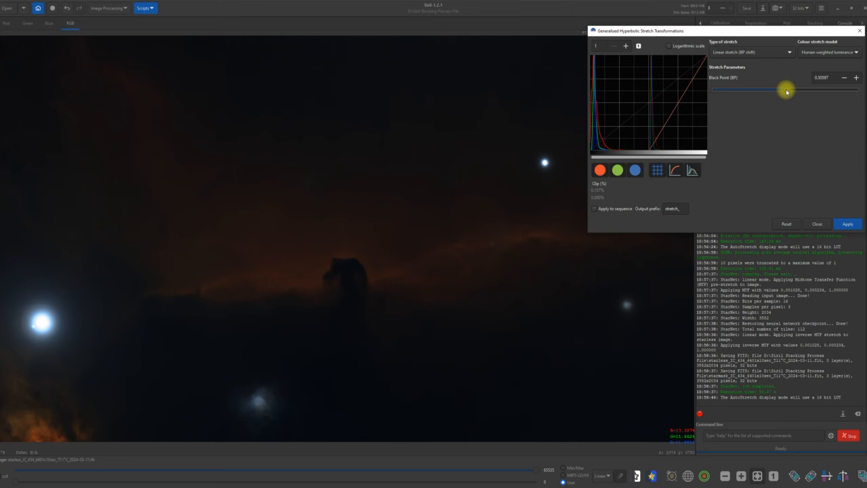
pyautogui.moveTo(786, 91); pyautogui.dragTo(785, 91)
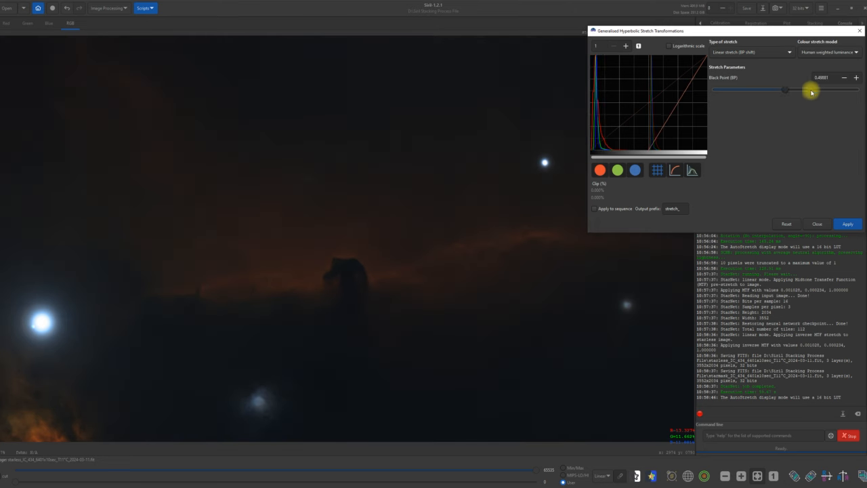
pyautogui.click(856, 77)
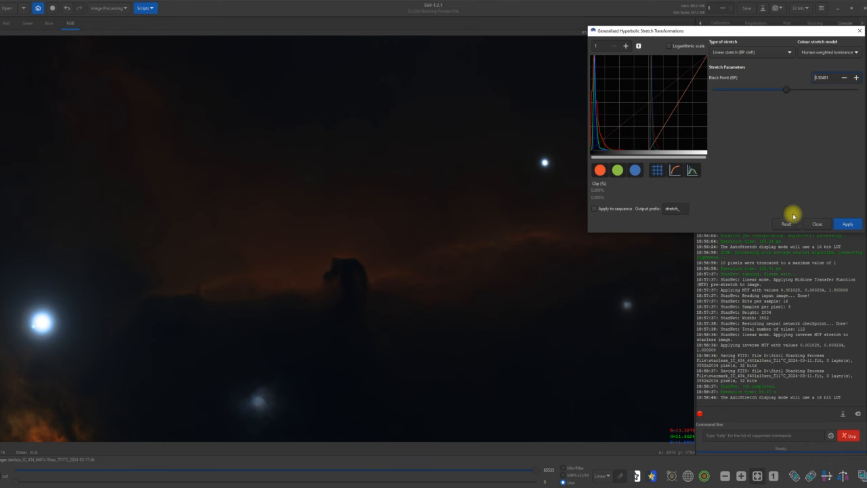
pyautogui.click(848, 226)
# Step: Apply a generalised hyperbolic transform using Even weighted luminance and a stretch factor of about 1.46
pyautogui.click(787, 52)
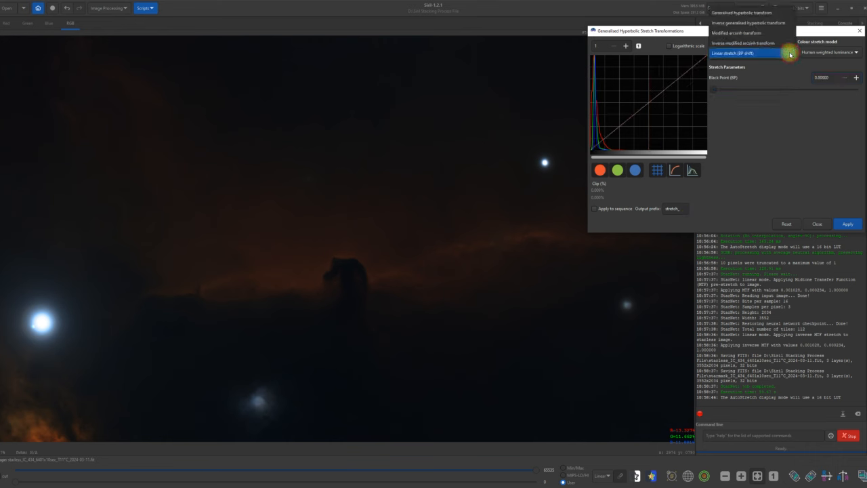
pyautogui.click(764, 13)
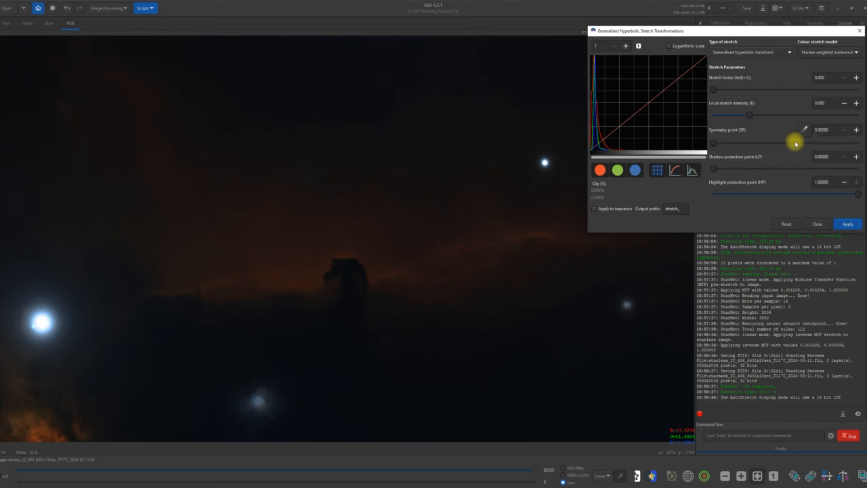
pyautogui.click(856, 52)
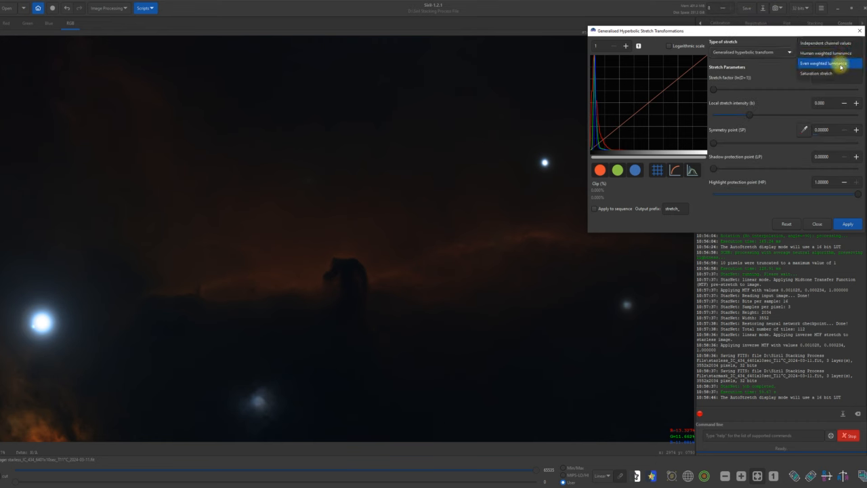
pyautogui.click(841, 66)
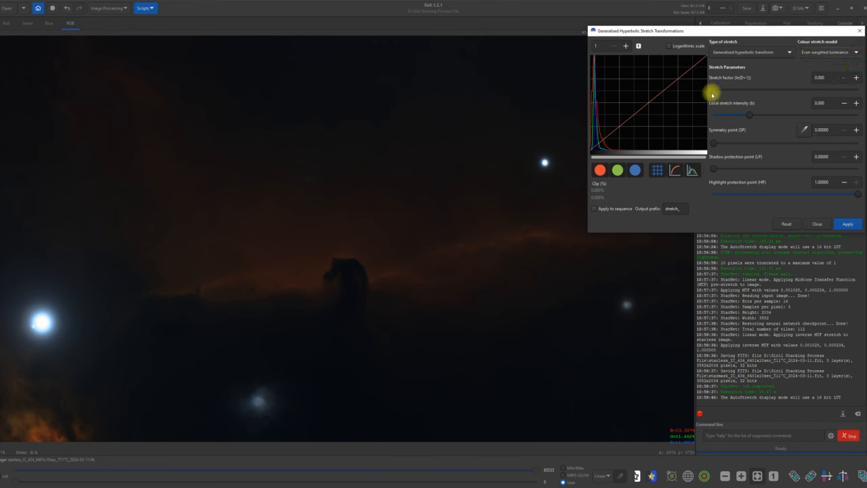
pyautogui.moveTo(715, 93); pyautogui.dragTo(735, 92)
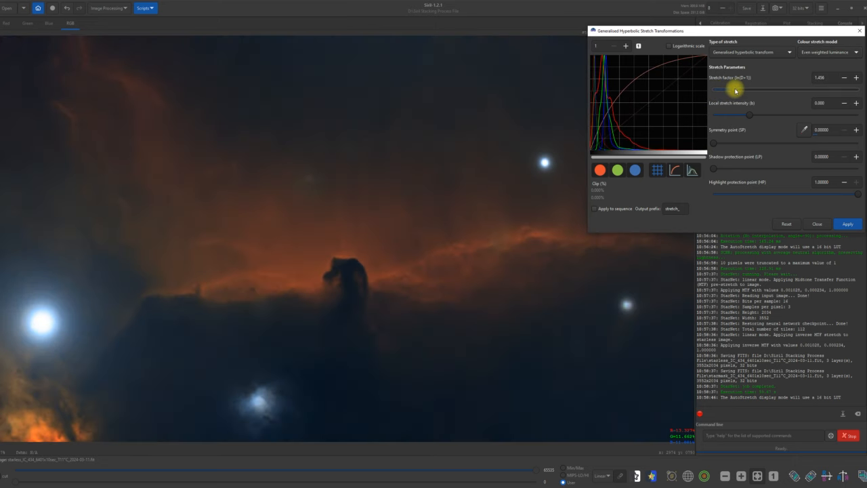
pyautogui.click(841, 224)
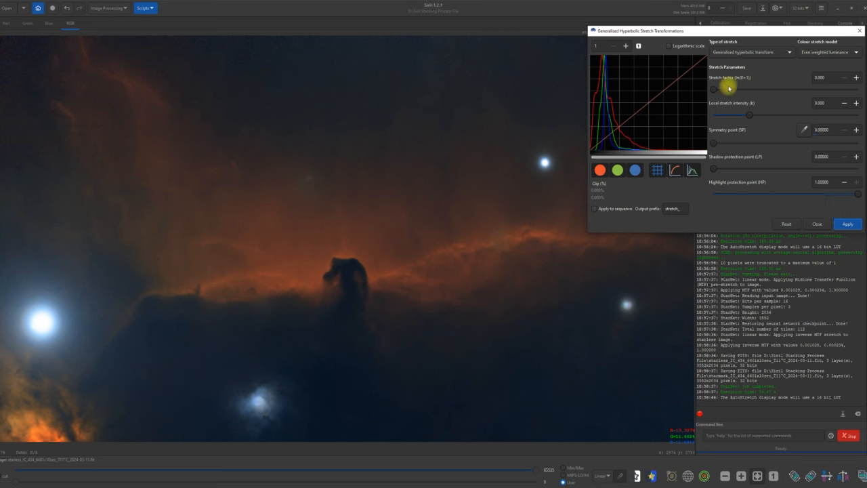
# Step: Apply another, gentler generalised hyperbolic stretch with a stretch factor of about 0.5
pyautogui.moveTo(714, 90); pyautogui.dragTo(723, 90)
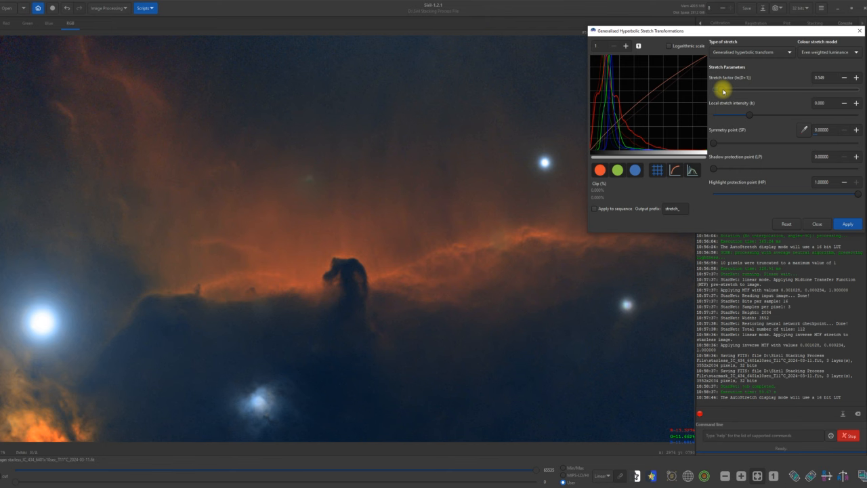
pyautogui.moveTo(723, 91); pyautogui.dragTo(721, 88)
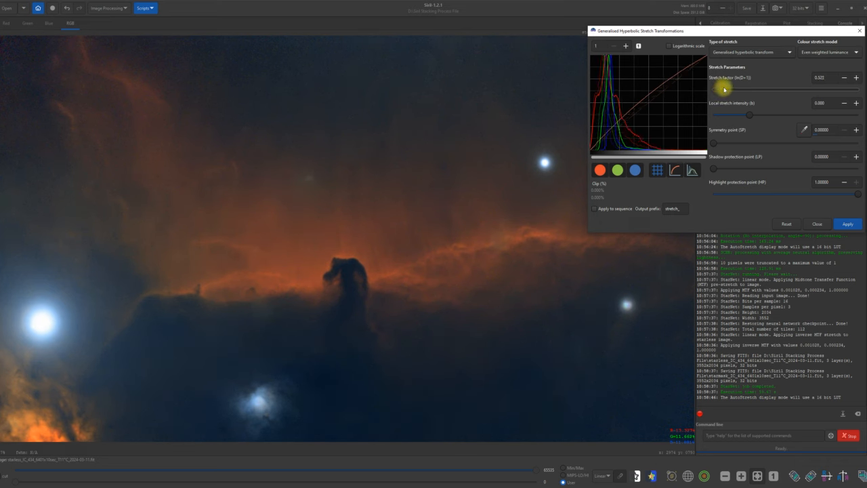
pyautogui.click(846, 225)
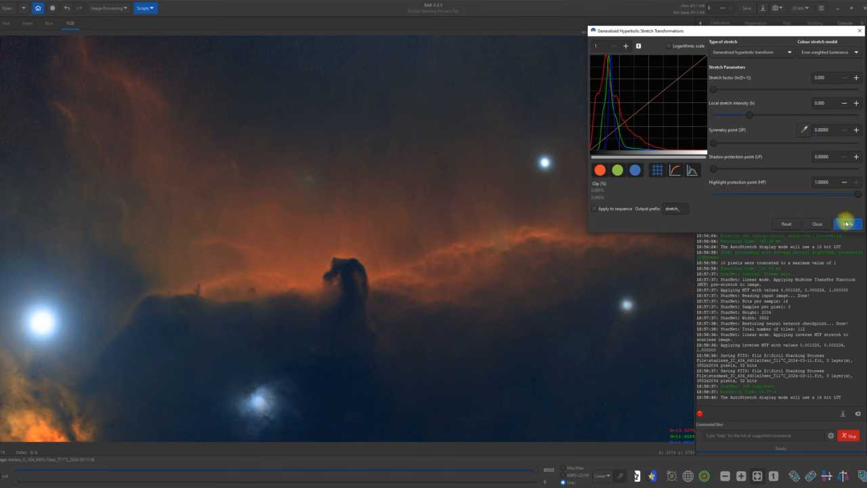
# Step: Try an Inverse modified arcsinh transform against the logarithmic histogram, then restore the generalised hyperbolic transform and the linear histogram scale
pyautogui.click(669, 46)
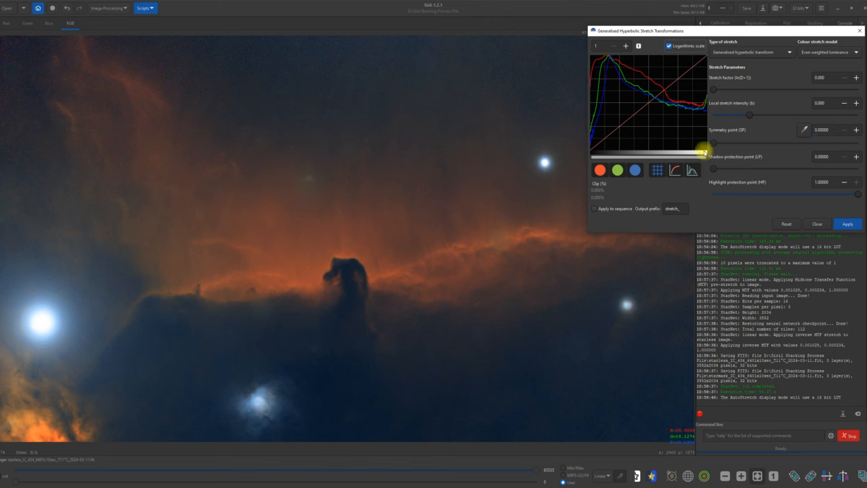
pyautogui.click(787, 53)
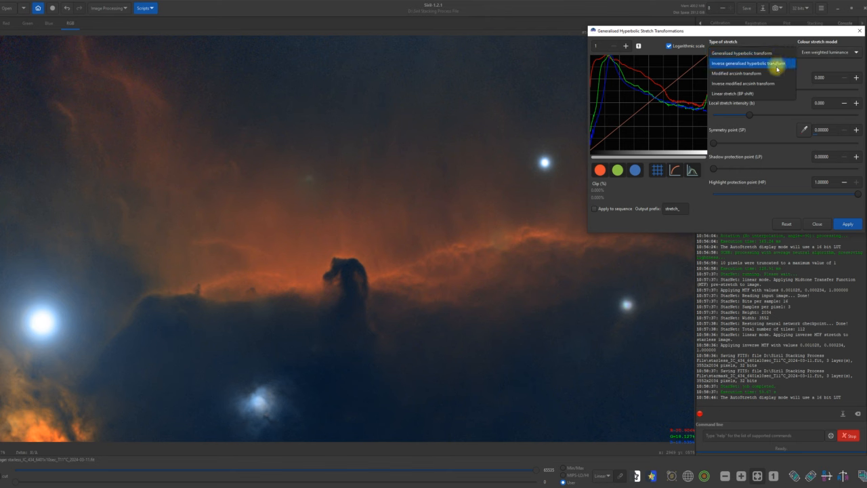
pyautogui.click(760, 83)
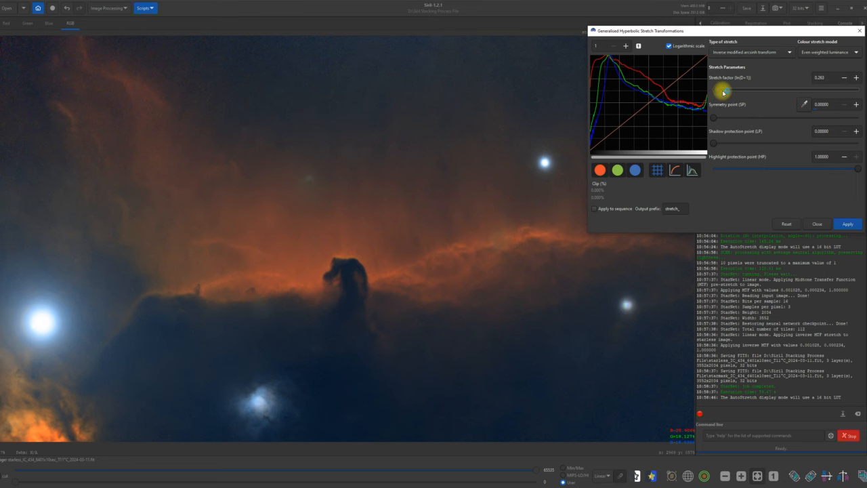
pyautogui.moveTo(729, 94); pyautogui.dragTo(751, 98)
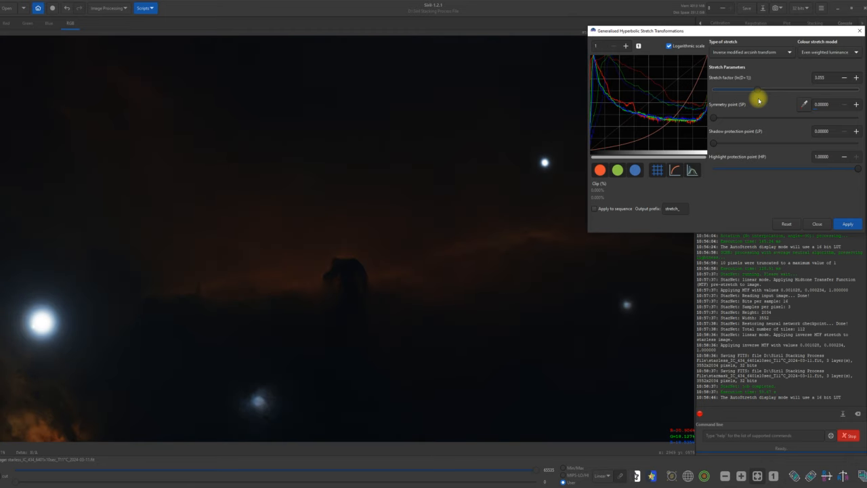
pyautogui.moveTo(758, 97); pyautogui.dragTo(701, 94)
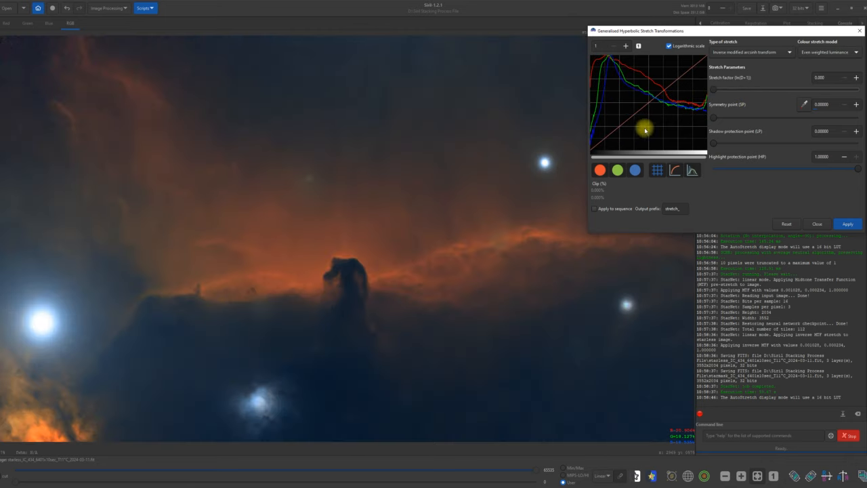
pyautogui.click(791, 52)
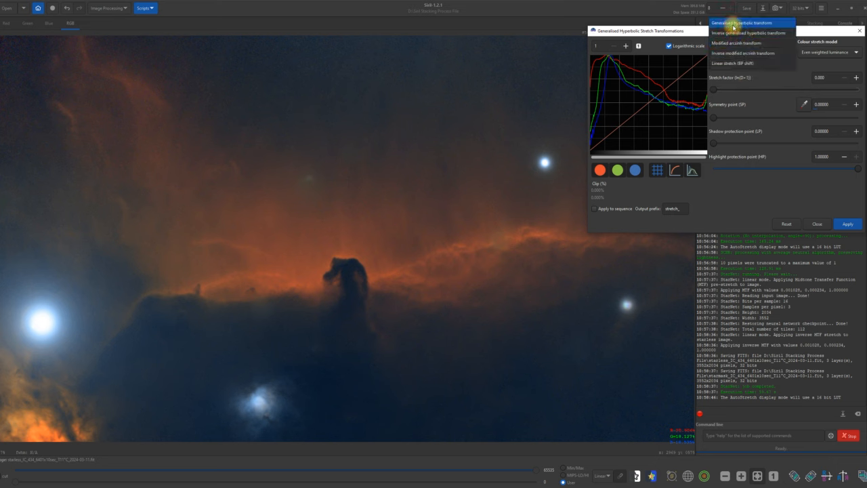
pyautogui.click(739, 22)
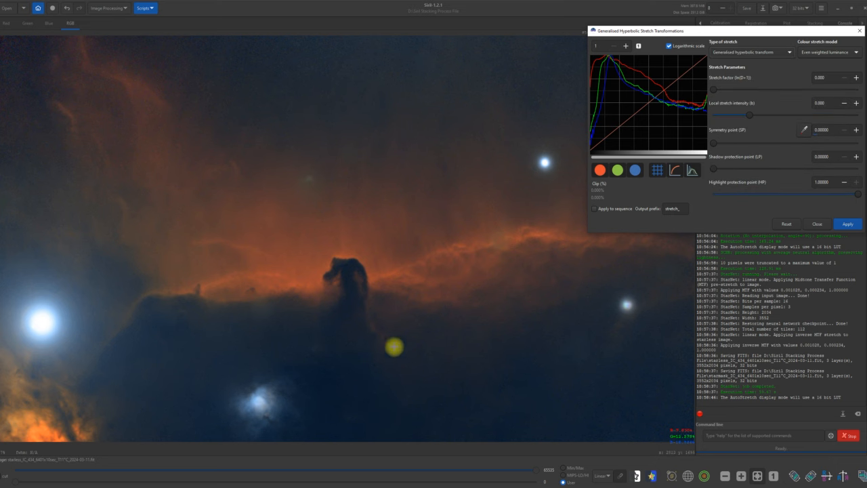
pyautogui.click(669, 46)
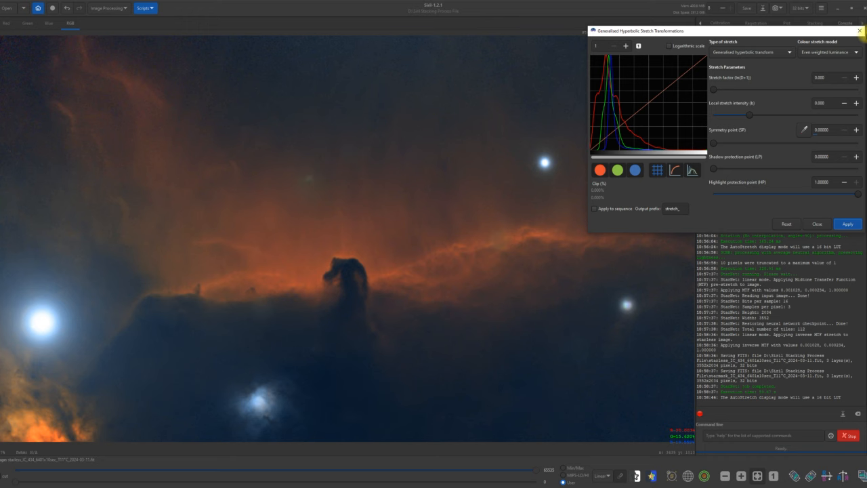
# Step: Close the stretch dialog and save the stretched starless image over its FITS file
pyautogui.click(860, 32)
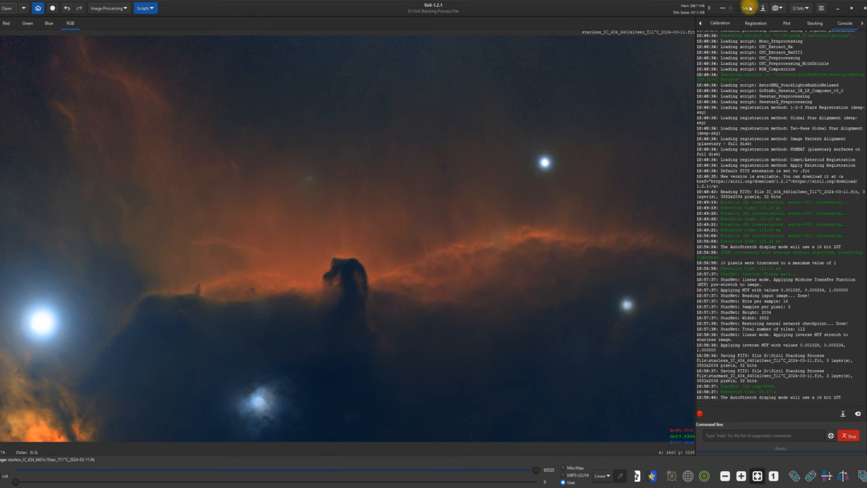
pyautogui.click(748, 7)
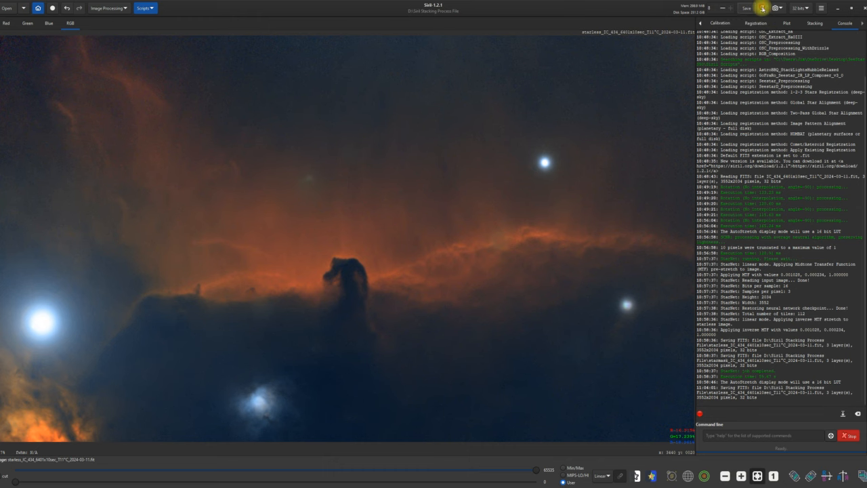
# Step: Save a copy of the starless image as an uncompressed 32-bit TIFF in the TIFF folder on the Desktop
pyautogui.click(762, 8)
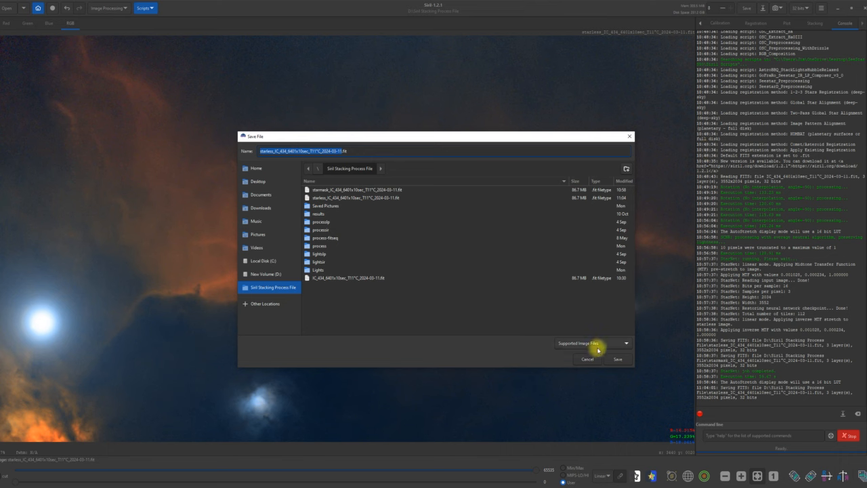
pyautogui.click(626, 344)
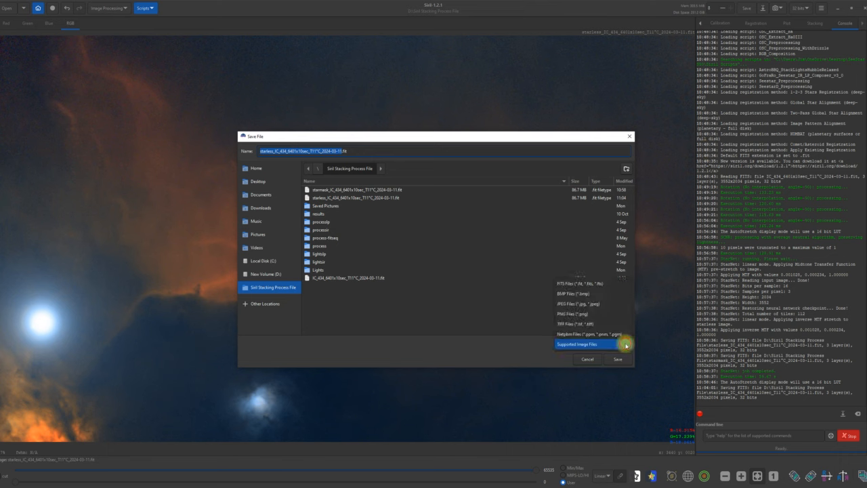
pyautogui.click(593, 323)
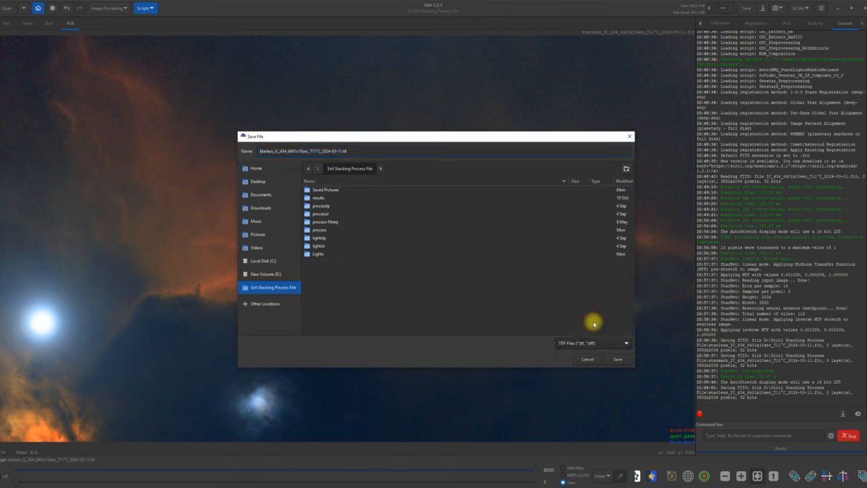
pyautogui.click(259, 183)
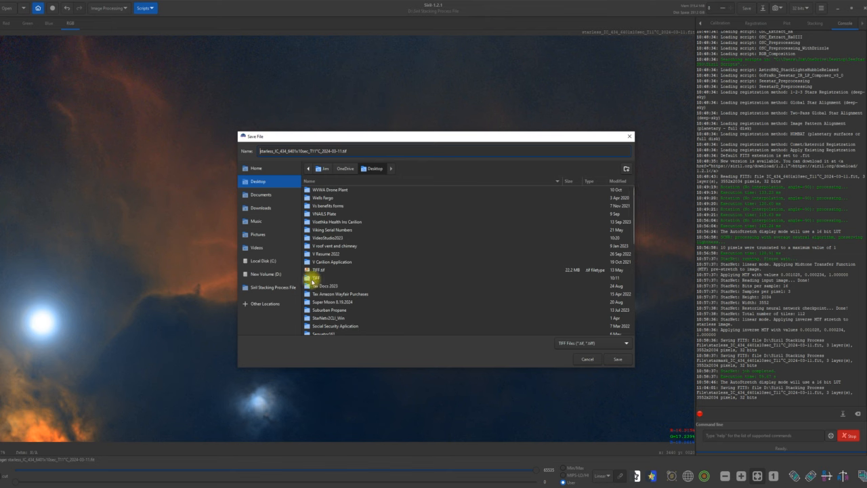
pyautogui.doubleClick(313, 277)
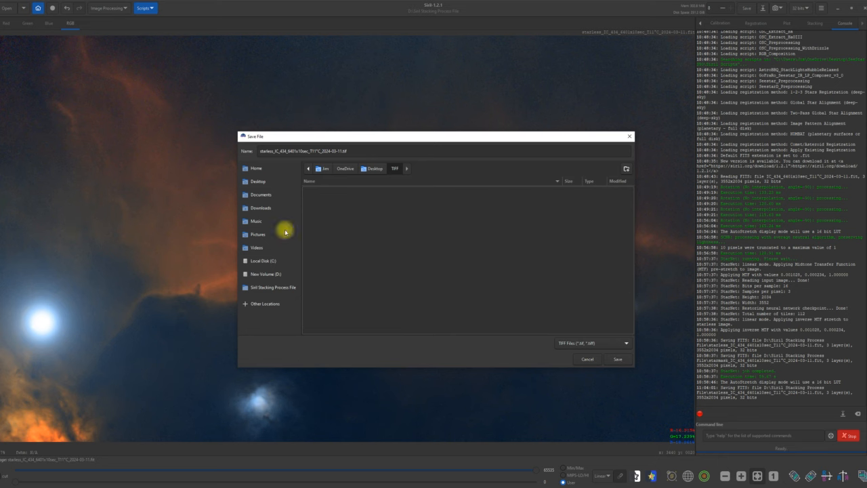
pyautogui.click(616, 359)
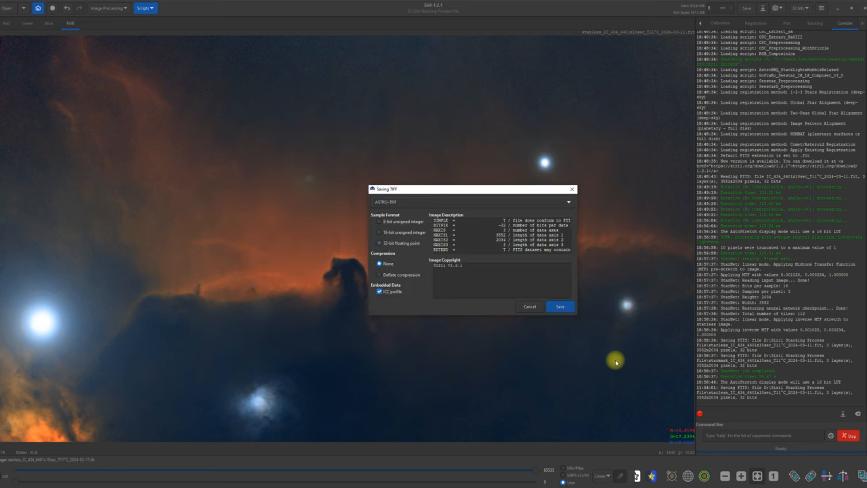
pyautogui.click(560, 307)
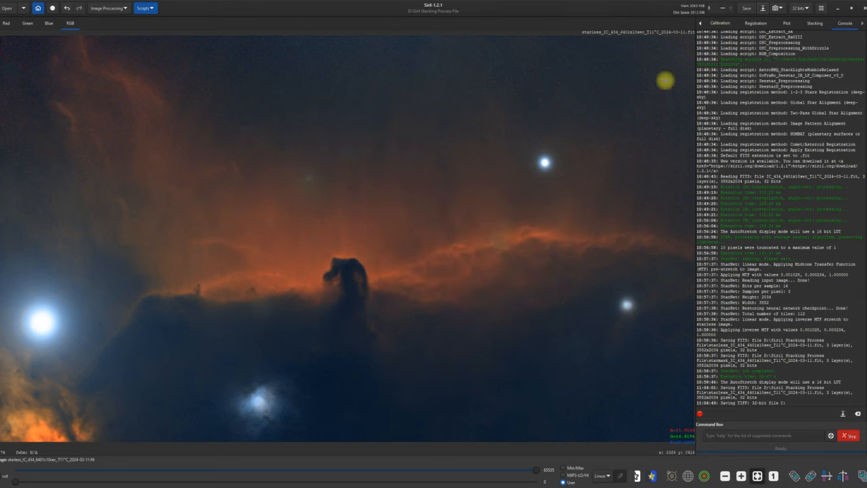
# Step: Switch to GIMP and open the starless TIFF from the Desktop's TIFF folder, keeping its embedded color profile
pyautogui.click(838, 9)
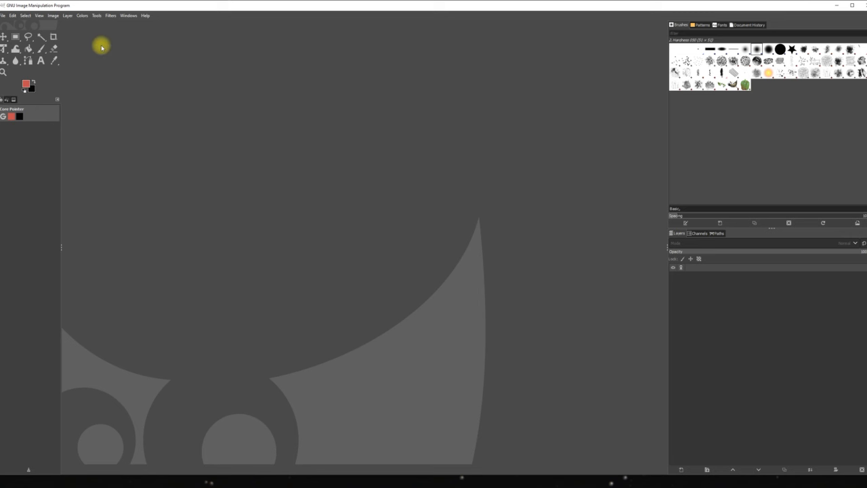
pyautogui.click(3, 15)
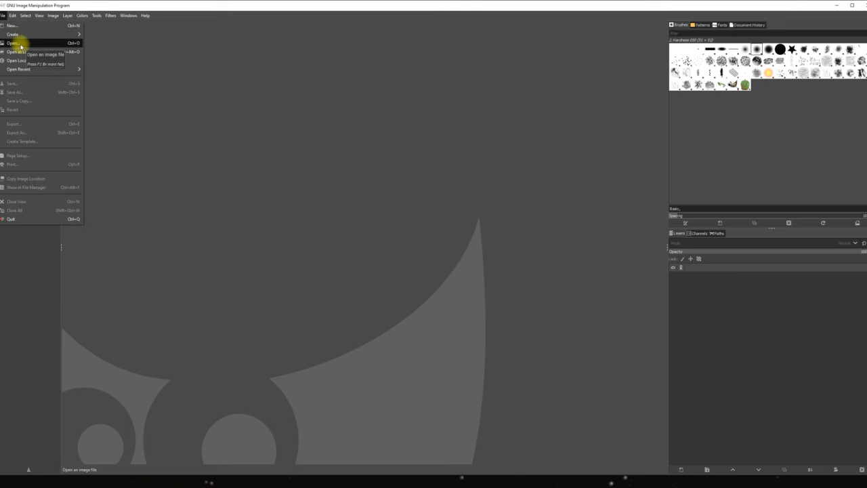
pyautogui.click(21, 47)
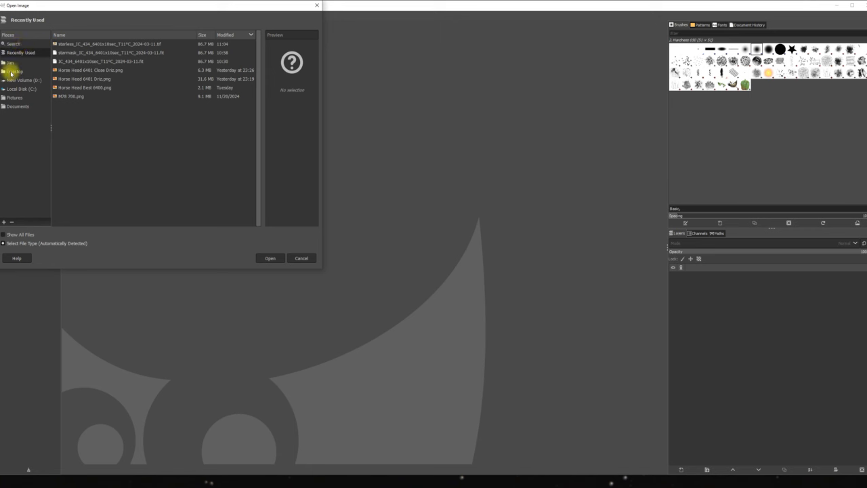
pyautogui.click(11, 71)
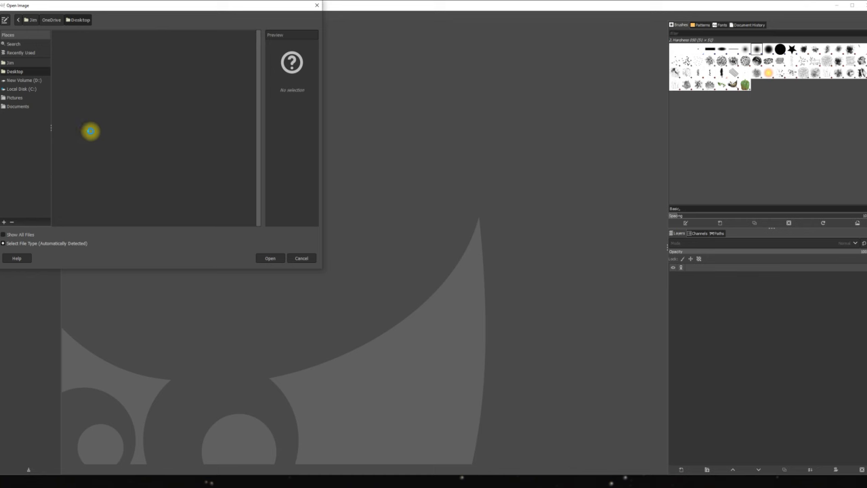
pyautogui.scroll(-10, 91, 133)
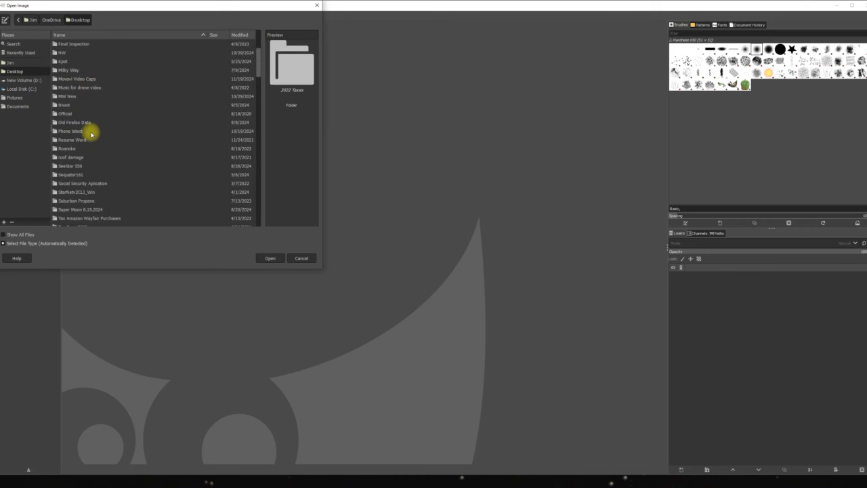
pyautogui.scroll(-1, 91, 133)
pyautogui.doubleClick(54, 189)
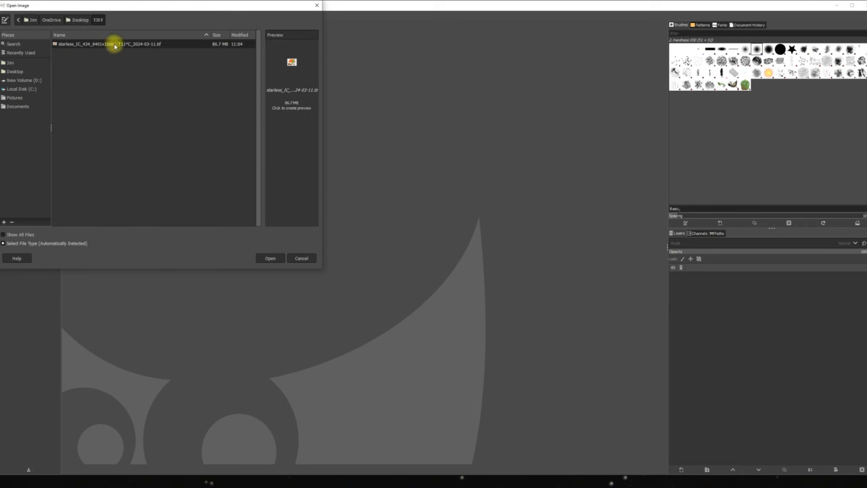
pyautogui.doubleClick(115, 45)
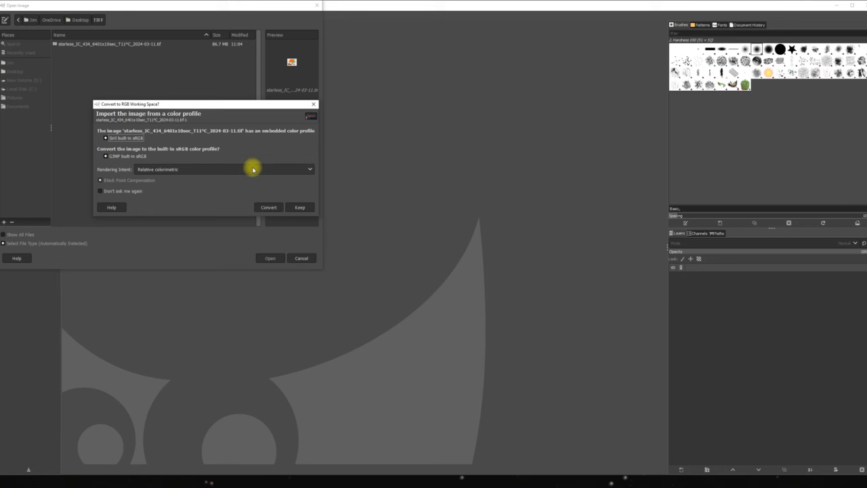
pyautogui.click(300, 207)
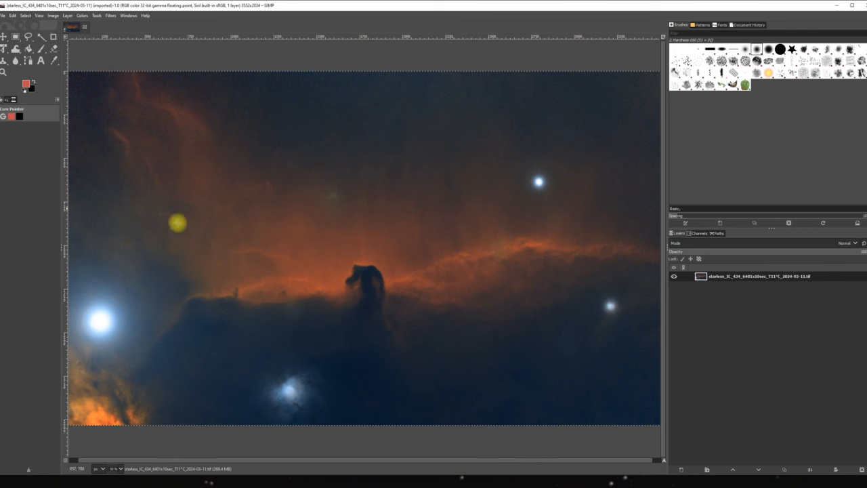
# Step: Apply a Saturation adjustment with a scale of 1.233 to the starless image
pyautogui.click(84, 16)
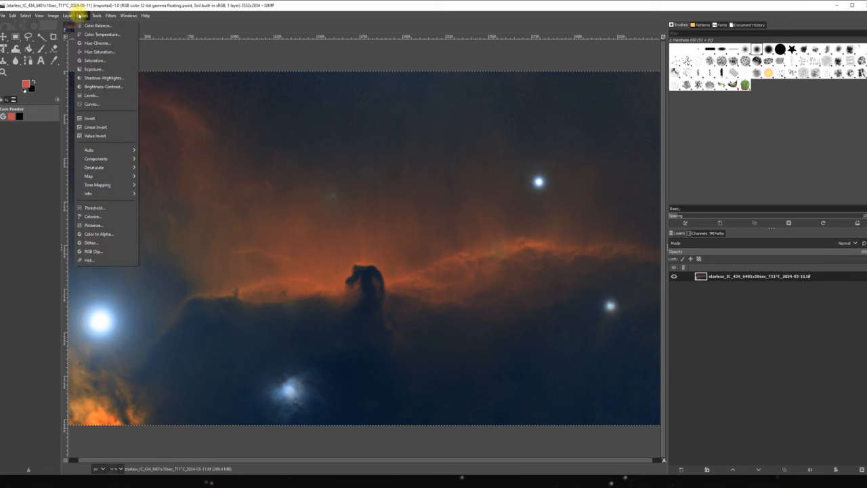
pyautogui.click(86, 60)
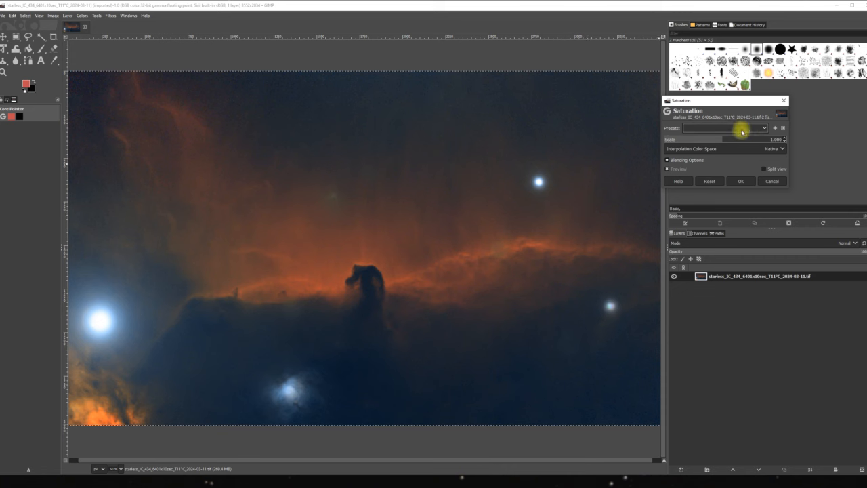
pyautogui.moveTo(722, 135); pyautogui.dragTo(777, 137)
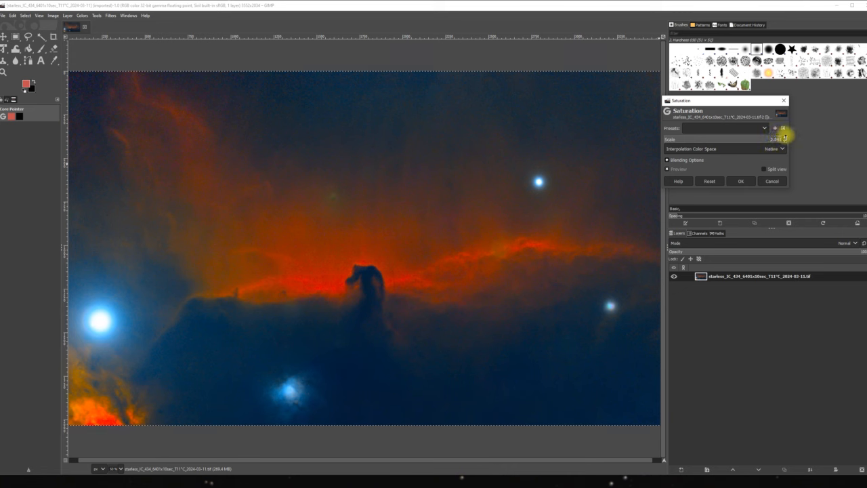
pyautogui.moveTo(765, 139); pyautogui.dragTo(631, 144)
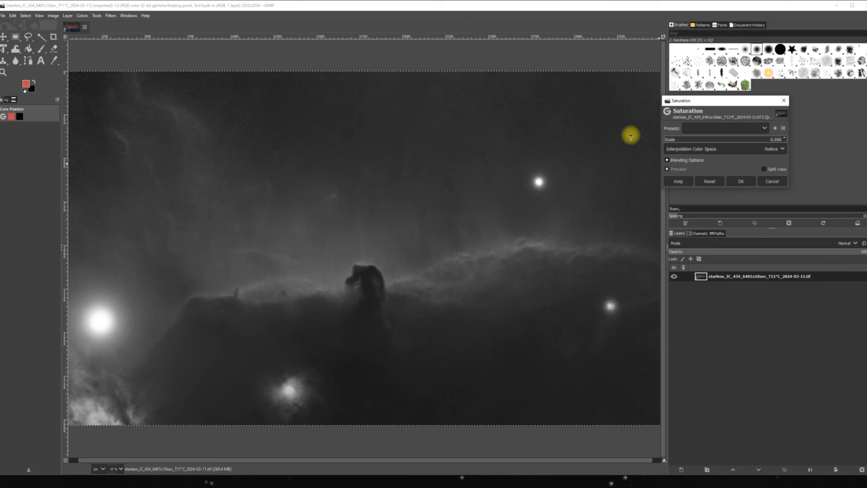
pyautogui.click(670, 138)
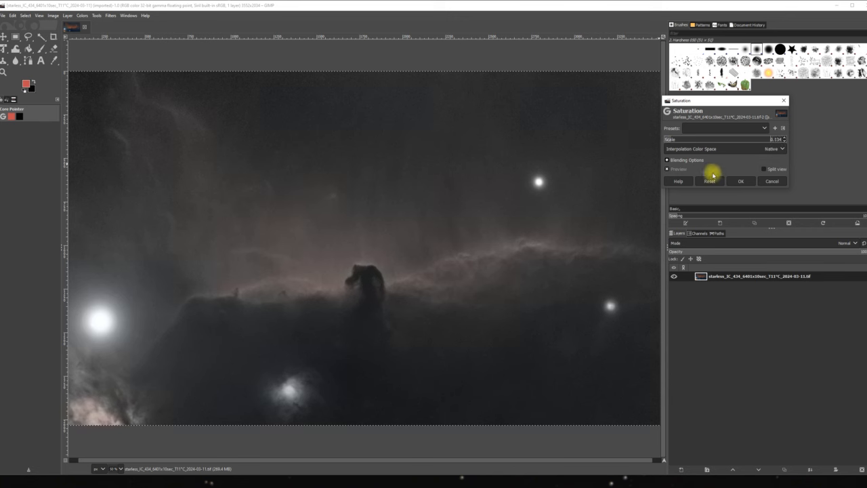
pyautogui.click(709, 180)
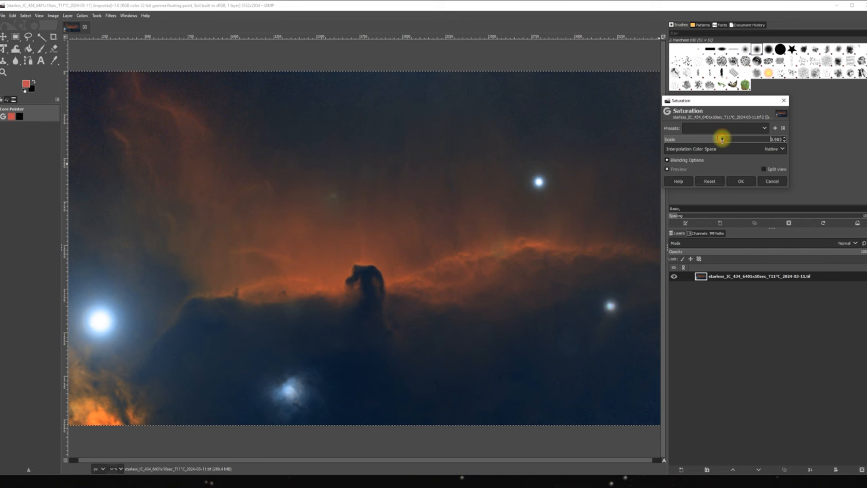
pyautogui.moveTo(722, 138)
pyautogui.mouseDown()
pyautogui.moveTo(738, 141)
pyautogui.moveTo(741, 163)
pyautogui.mouseUp()
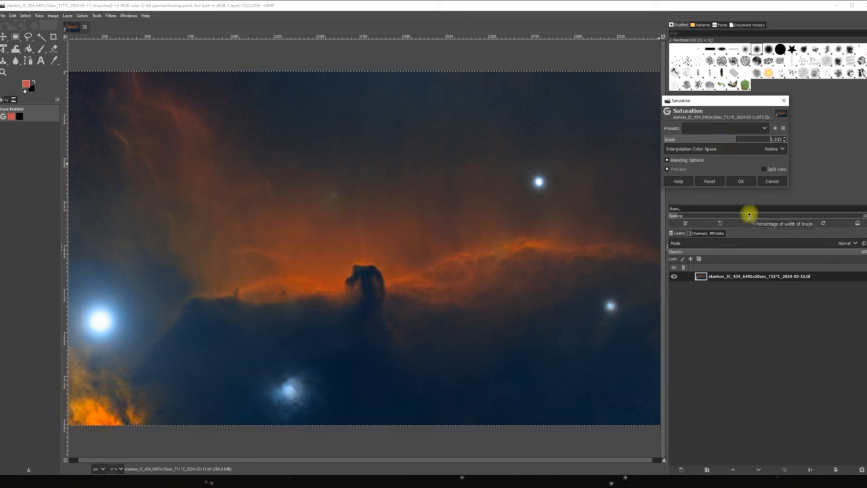
pyautogui.click(743, 180)
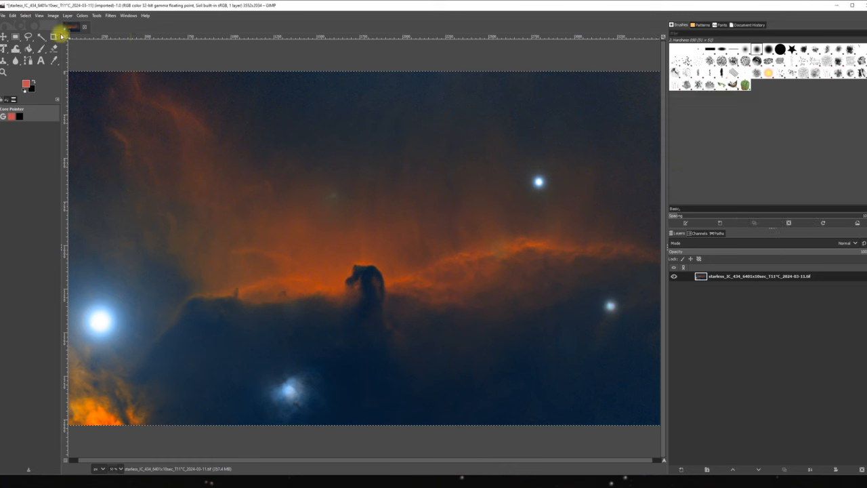
# Step: Try Exposure values of 1.744 and -1.279 on the starless image, then reset and discard the adjustment
pyautogui.click(82, 16)
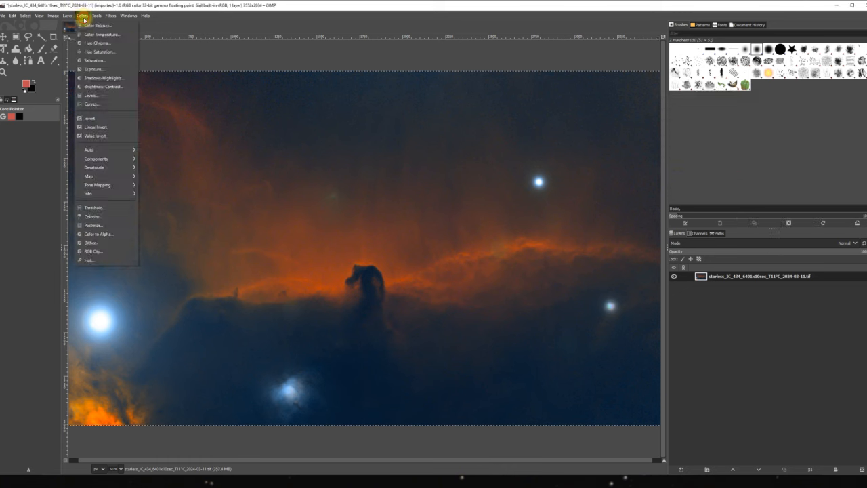
pyautogui.click(108, 69)
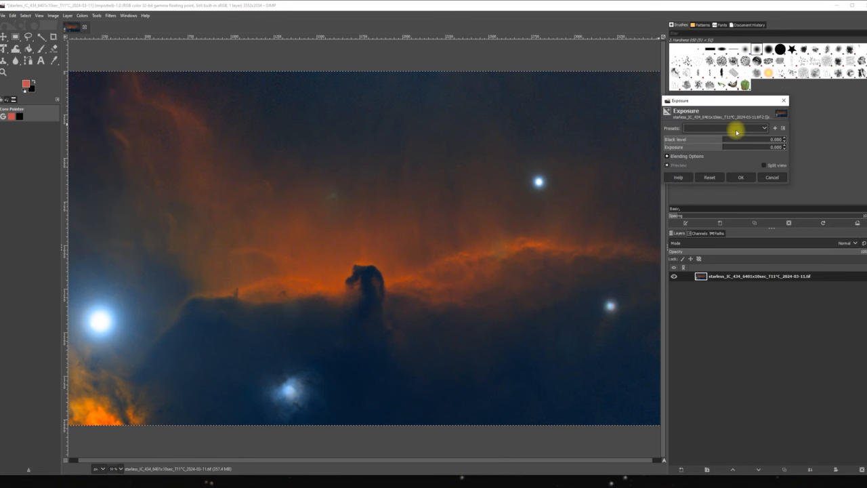
pyautogui.moveTo(723, 147); pyautogui.dragTo(732, 147)
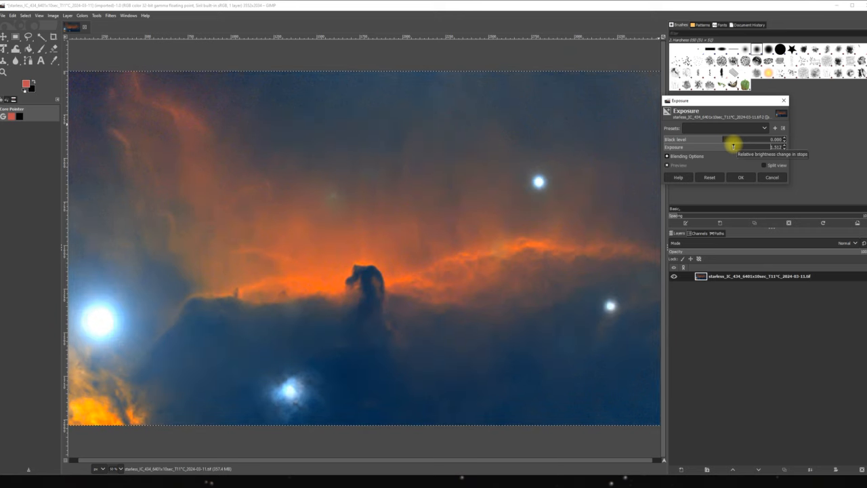
pyautogui.scroll(2, 733, 146)
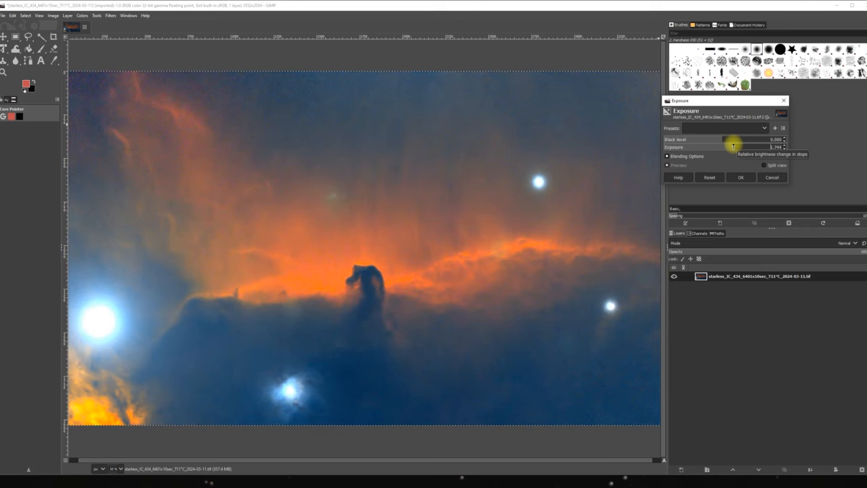
pyautogui.moveTo(733, 146); pyautogui.dragTo(715, 146)
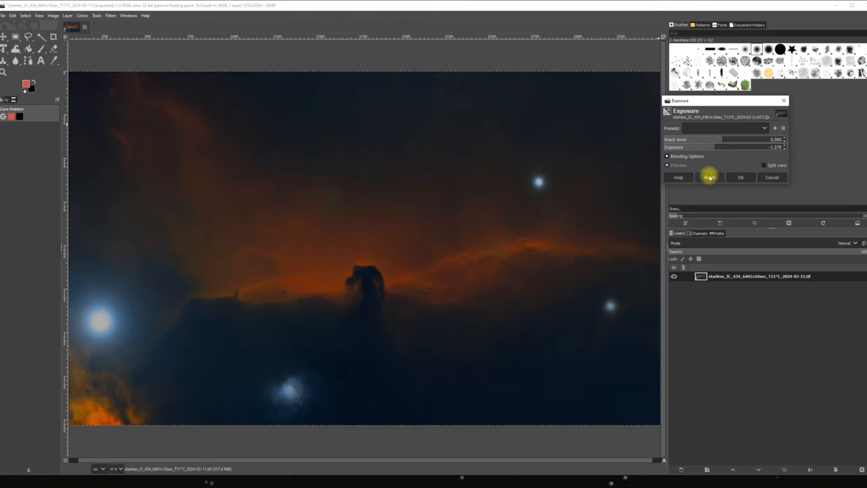
pyautogui.click(711, 176)
pyautogui.click(773, 178)
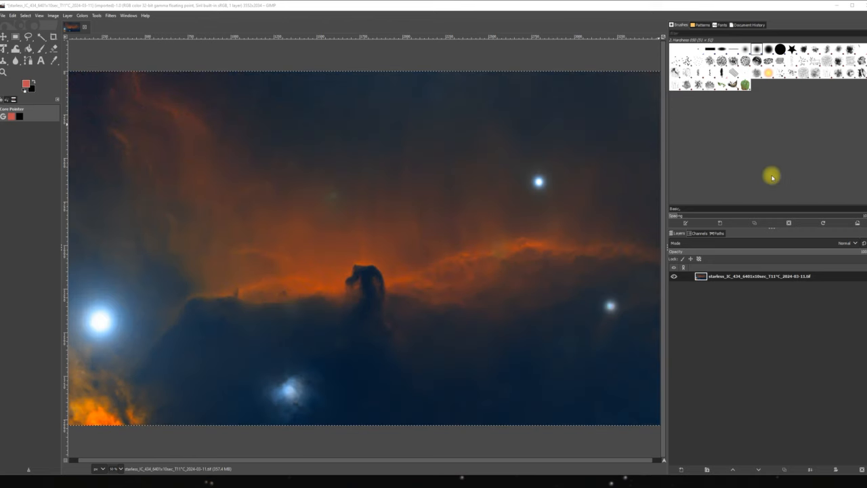
# Step: Start a Shadows-Highlights adjustment on the starless image and set the shadows to 18.90
pyautogui.click(81, 15)
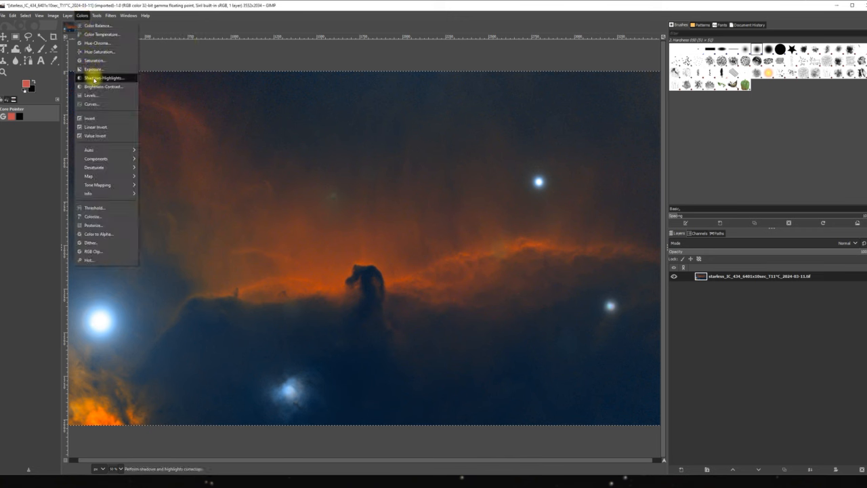
pyautogui.click(94, 77)
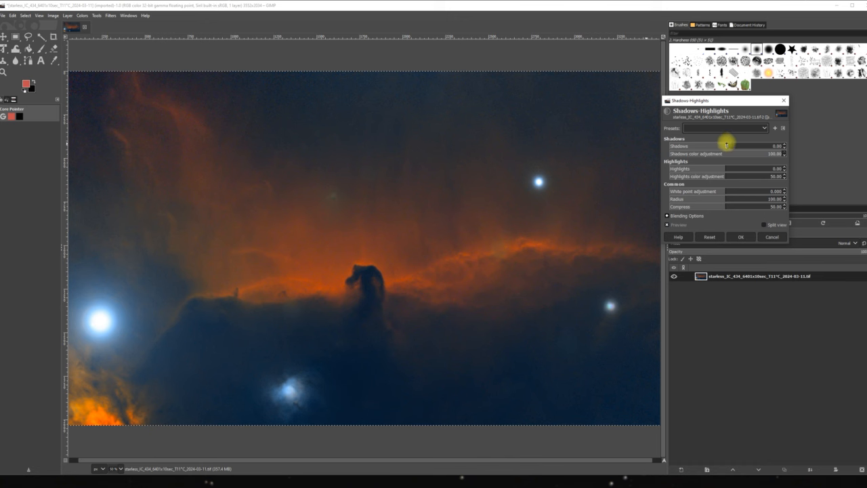
pyautogui.moveTo(724, 143); pyautogui.dragTo(748, 147)
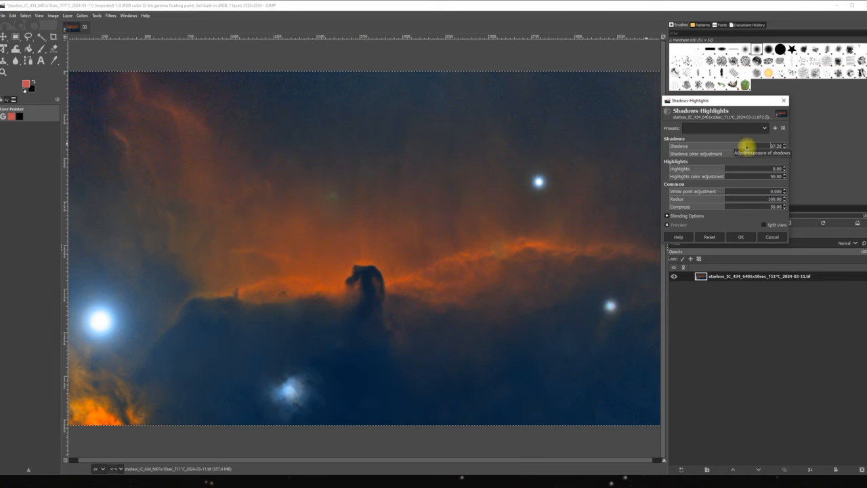
pyautogui.moveTo(746, 147); pyautogui.dragTo(750, 147)
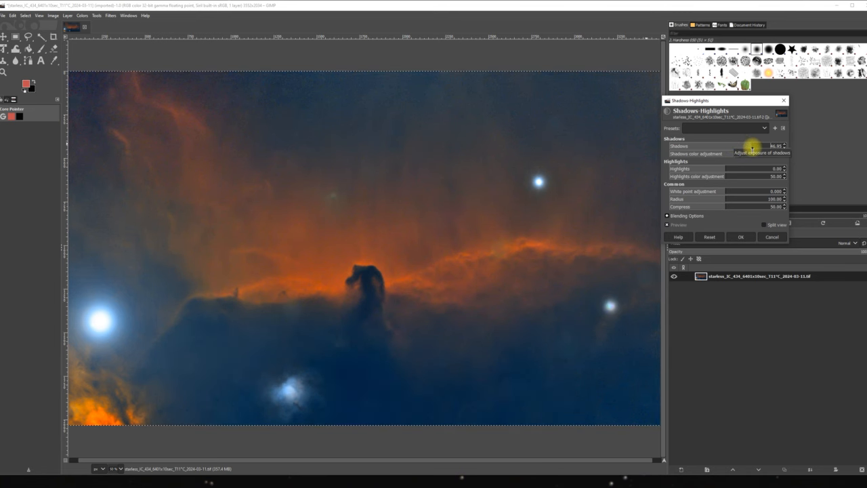
pyautogui.moveTo(752, 147); pyautogui.dragTo(759, 150)
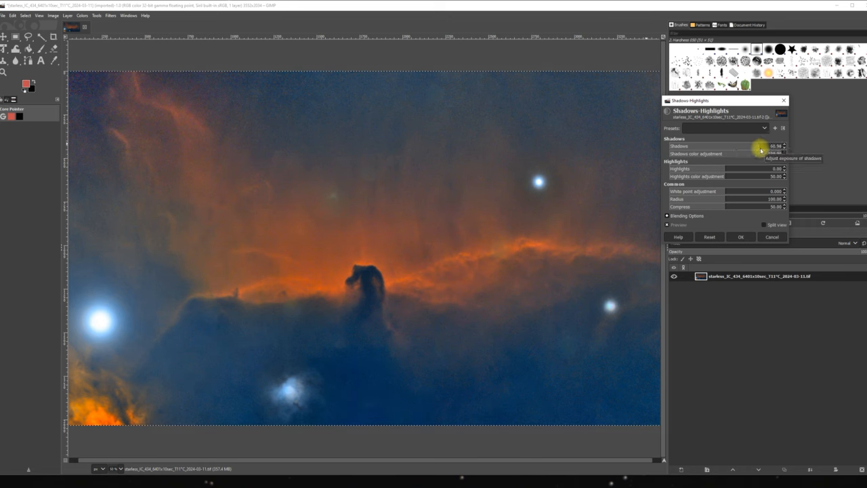
pyautogui.click(717, 237)
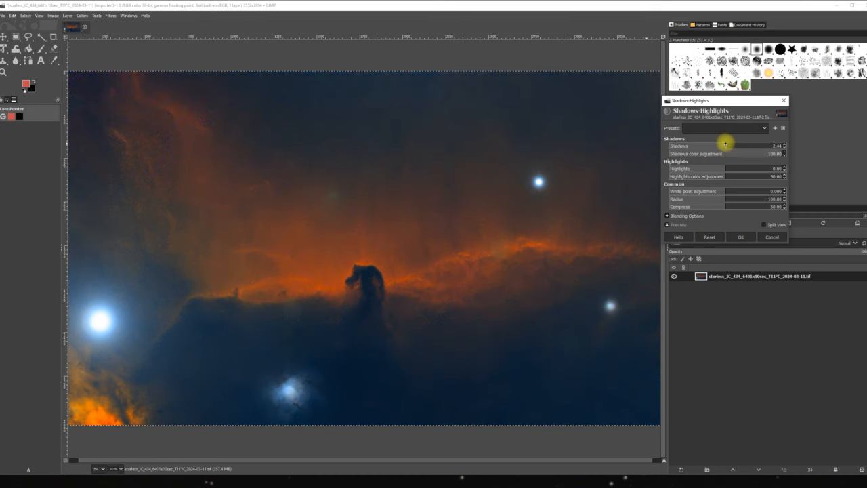
pyautogui.moveTo(725, 145); pyautogui.dragTo(736, 143)
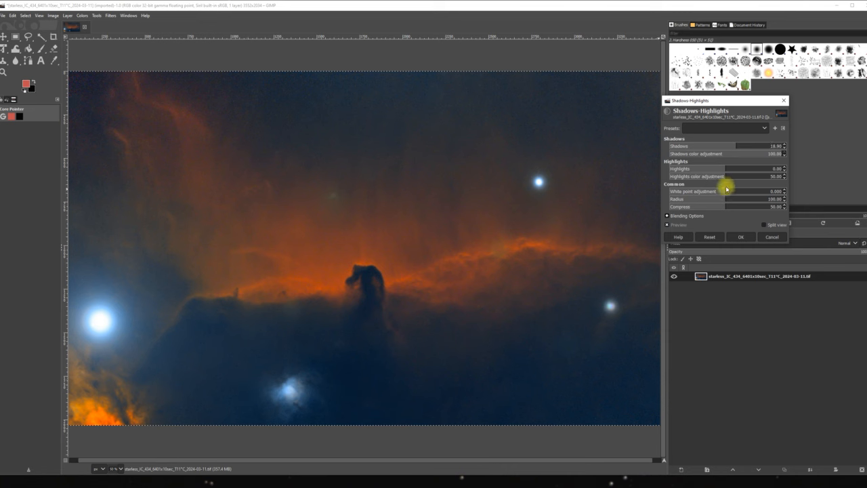
# Step: Set the white point adjustment to -4.451 and the highlights to 3.66, and apply the Shadows-Highlights adjustment
pyautogui.moveTo(723, 191); pyautogui.dragTo(668, 190)
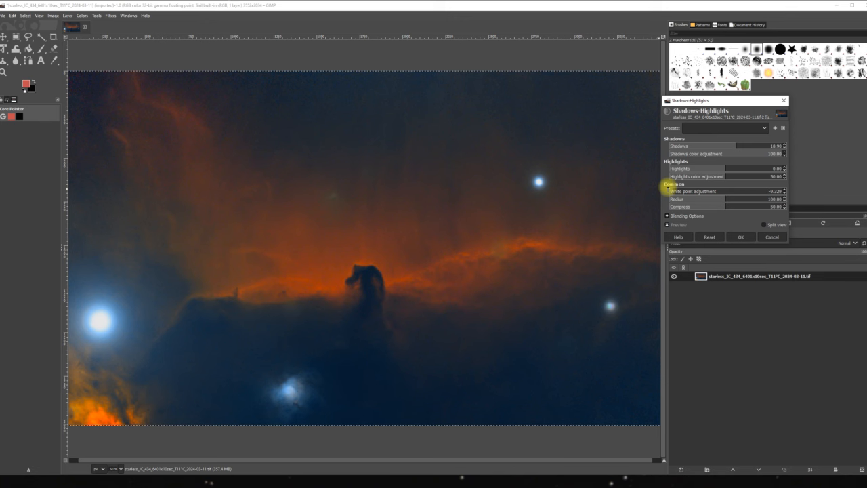
pyautogui.moveTo(667, 189); pyautogui.dragTo(699, 190)
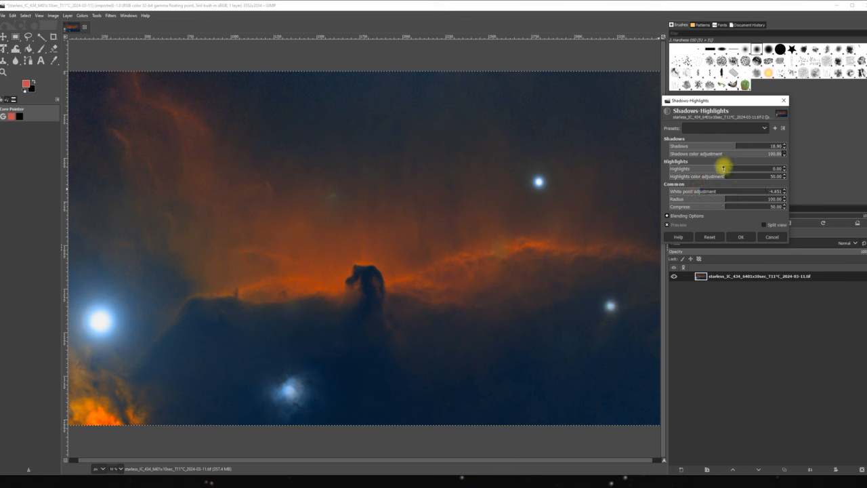
pyautogui.moveTo(723, 168); pyautogui.dragTo(614, 169)
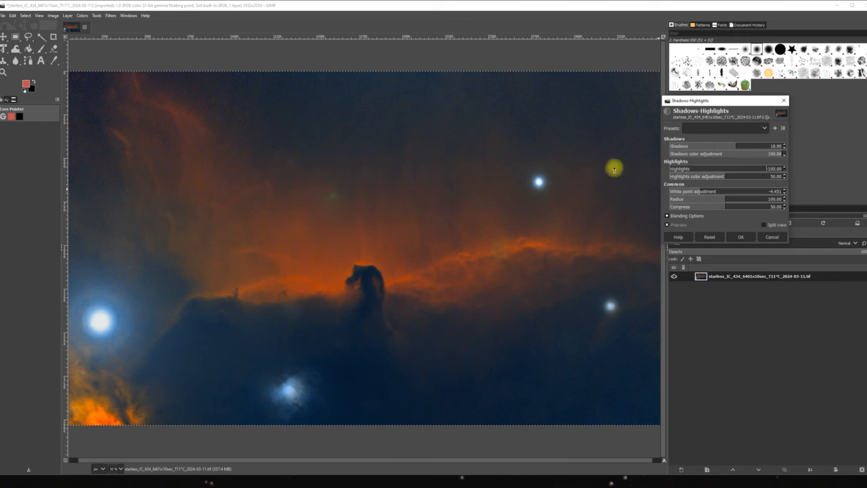
pyautogui.moveTo(614, 168); pyautogui.dragTo(641, 188)
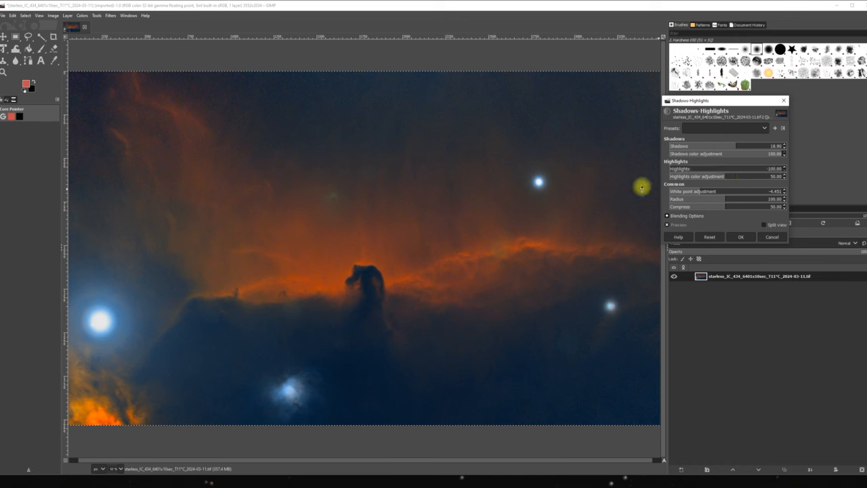
pyautogui.moveTo(641, 188); pyautogui.dragTo(727, 181)
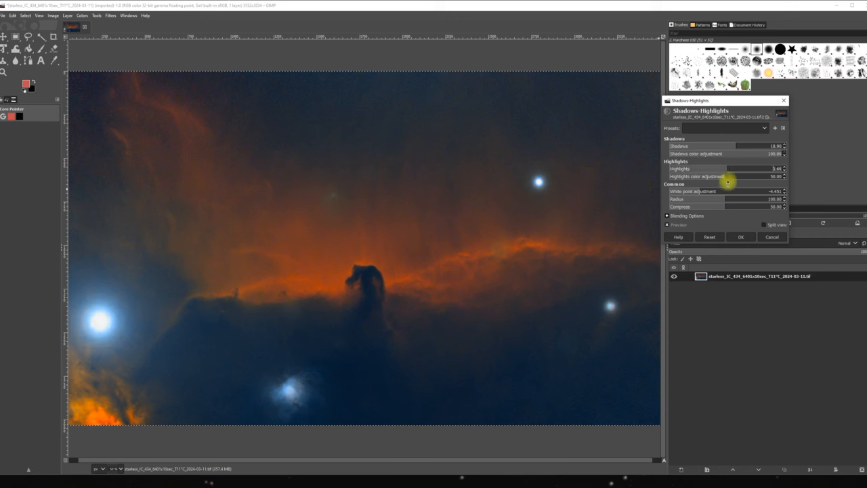
pyautogui.click(742, 236)
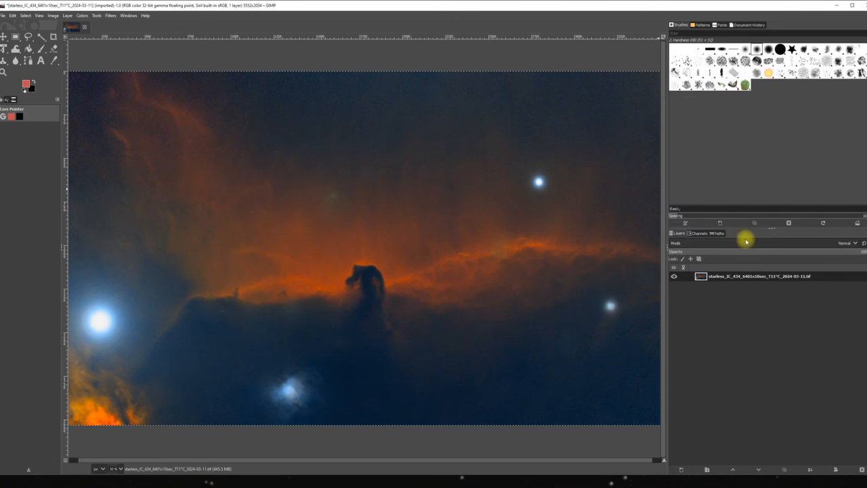
# Step: Apply a Brightness-Contrast adjustment to the starless image with the contrast set to -0.003
pyautogui.click(80, 15)
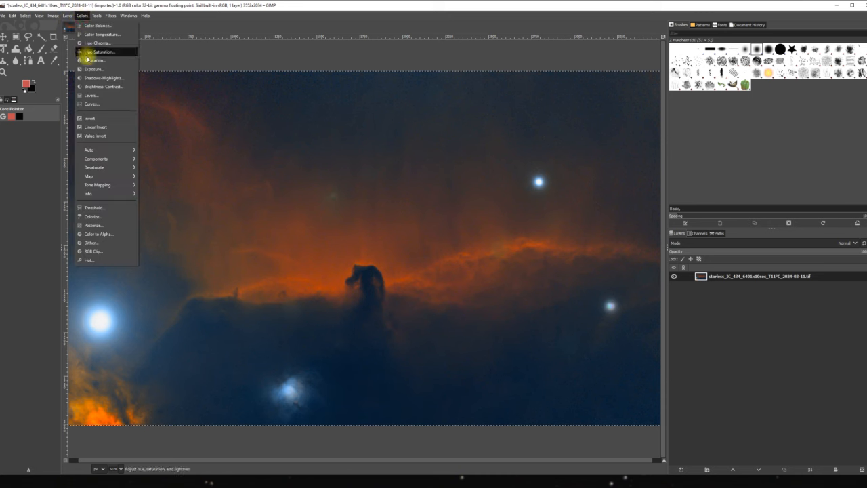
pyautogui.click(100, 87)
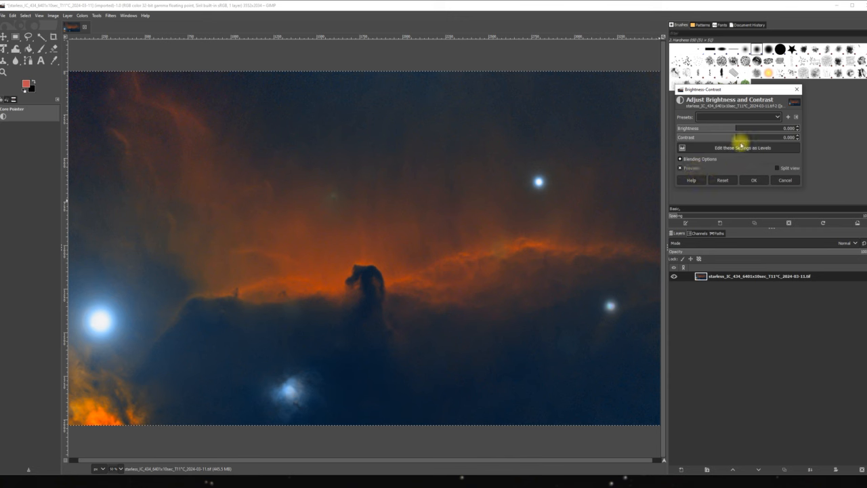
pyautogui.click(735, 137)
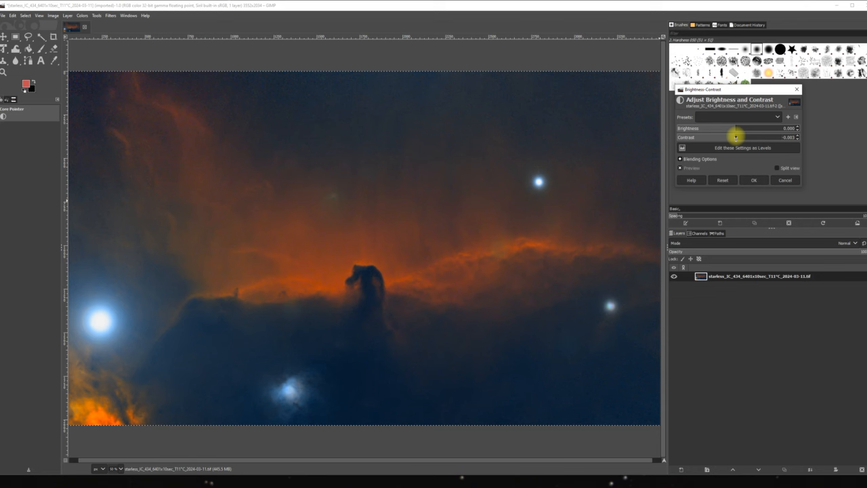
pyautogui.moveTo(735, 137)
pyautogui.mouseDown()
pyautogui.moveTo(769, 149)
pyautogui.moveTo(683, 150)
pyautogui.moveTo(735, 147)
pyautogui.mouseUp()
pyautogui.click(722, 179)
pyautogui.click(735, 136)
pyautogui.moveTo(736, 136); pyautogui.dragTo(735, 139)
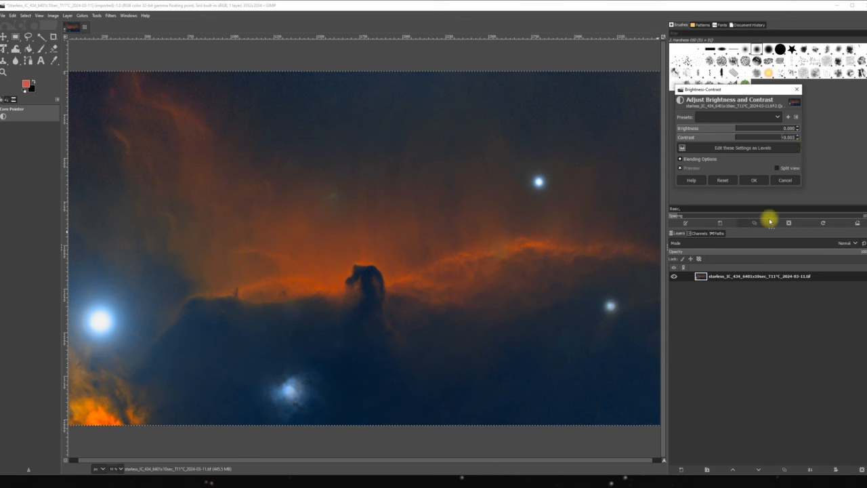
pyautogui.click(750, 180)
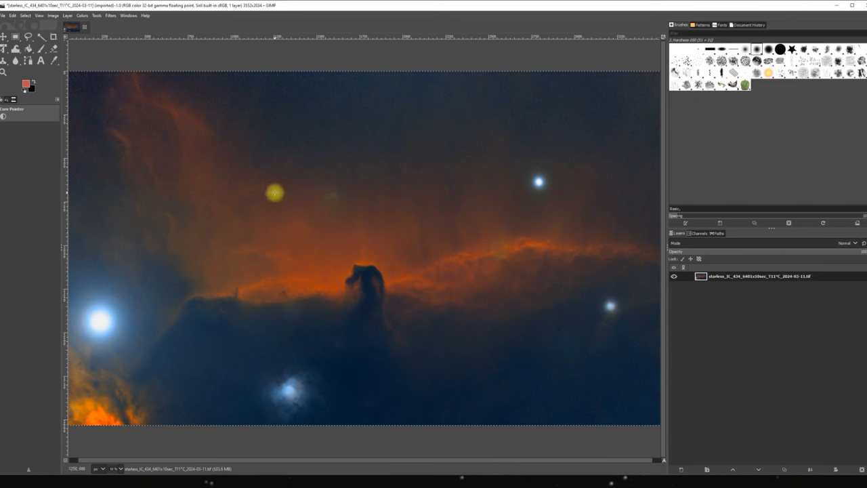
# Step: Sharpen the starless image with Unsharp Mask, resetting a trial of a very high amount and applying an amount of 0.211
pyautogui.click(110, 16)
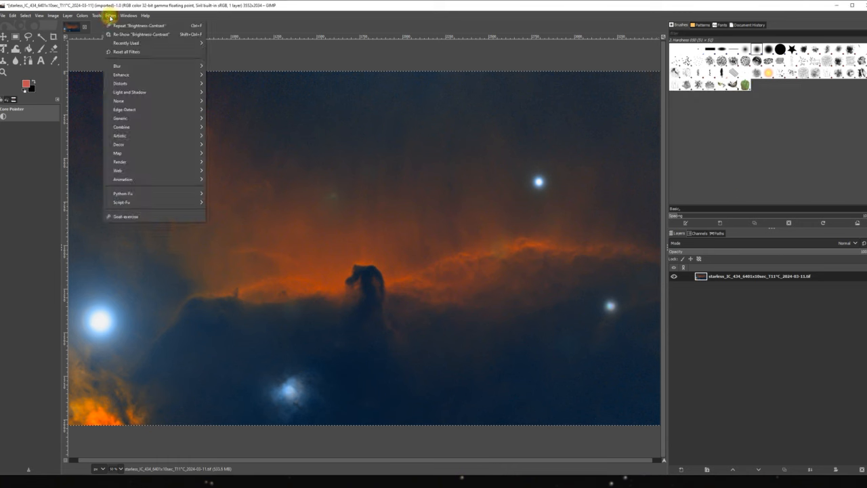
pyautogui.moveTo(121, 75)
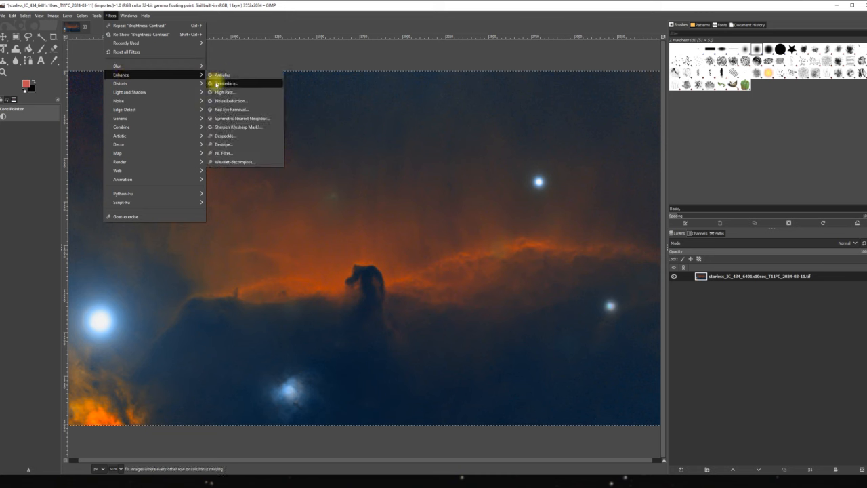
pyautogui.click(239, 127)
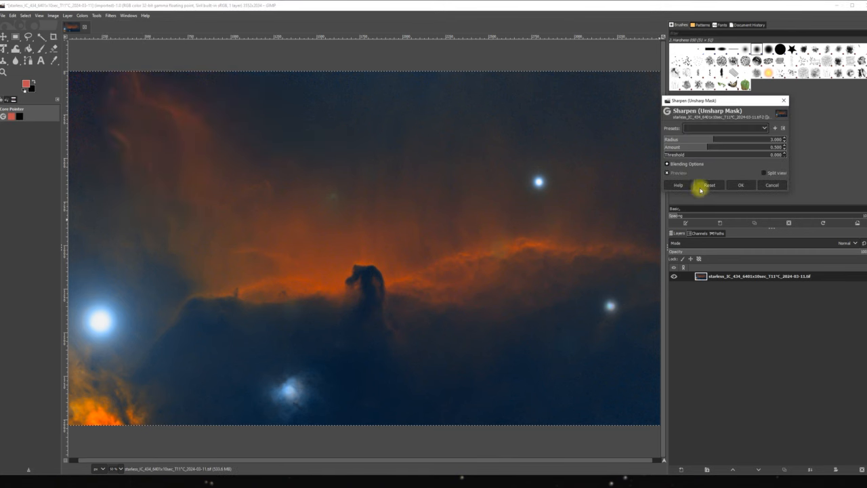
pyautogui.click(704, 146)
pyautogui.moveTo(704, 145); pyautogui.dragTo(701, 192)
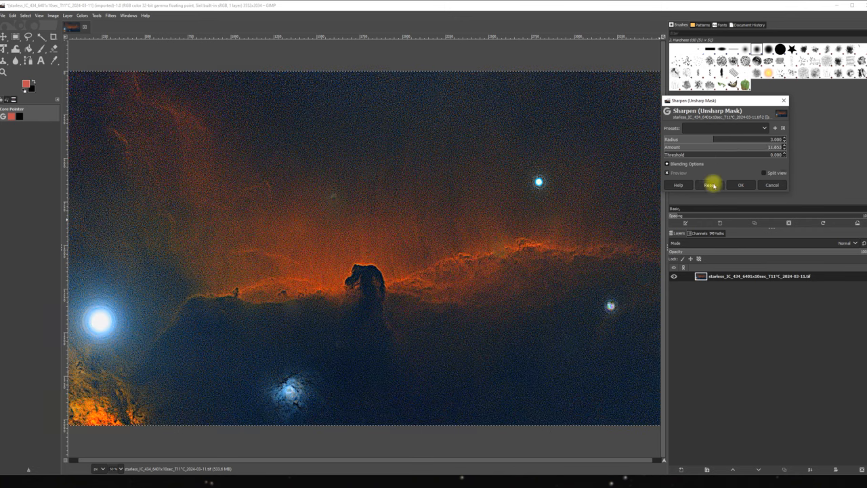
pyautogui.click(711, 184)
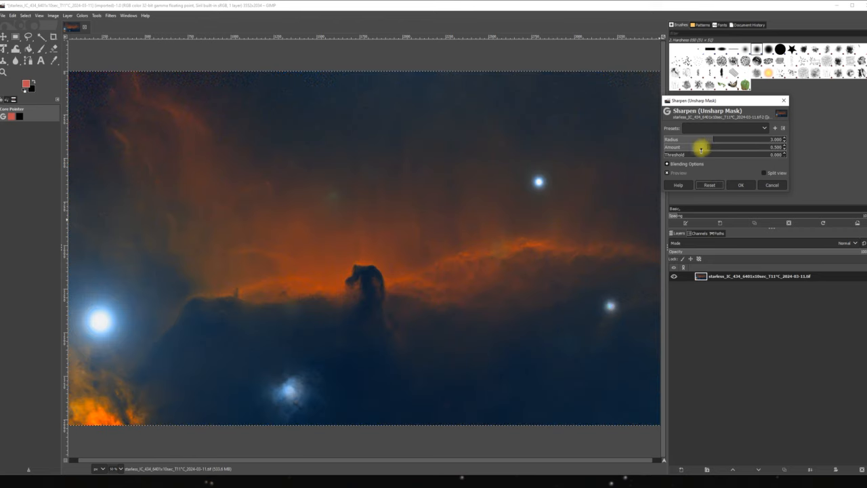
pyautogui.moveTo(701, 144)
pyautogui.mouseDown()
pyautogui.moveTo(734, 146)
pyautogui.moveTo(699, 155)
pyautogui.mouseUp()
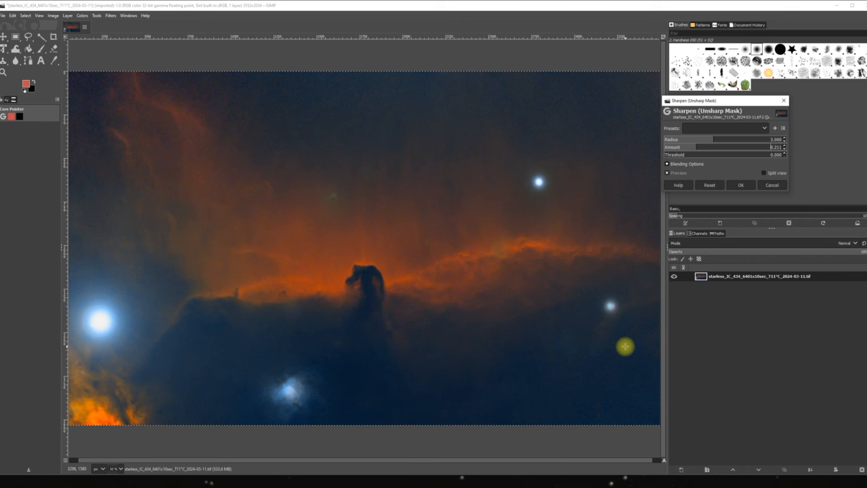
pyautogui.click(742, 187)
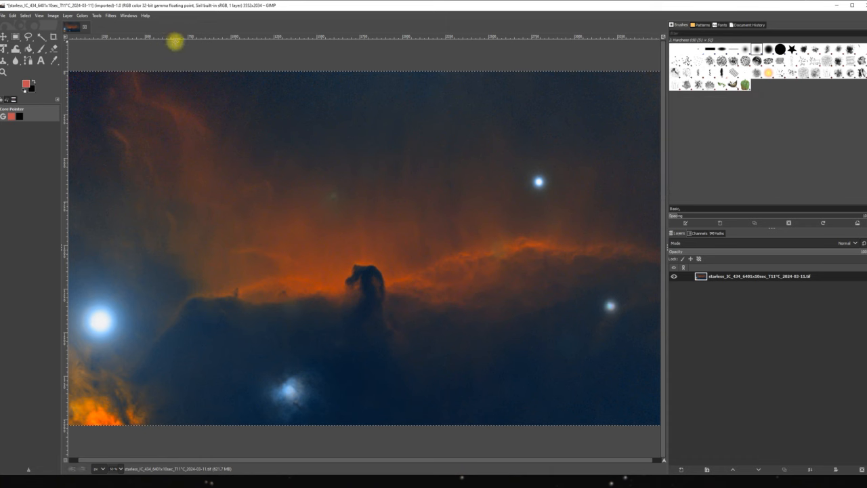
# Step: Apply Noise Reduction to the starless image, trying different strengths and settling on a low one
pyautogui.click(110, 15)
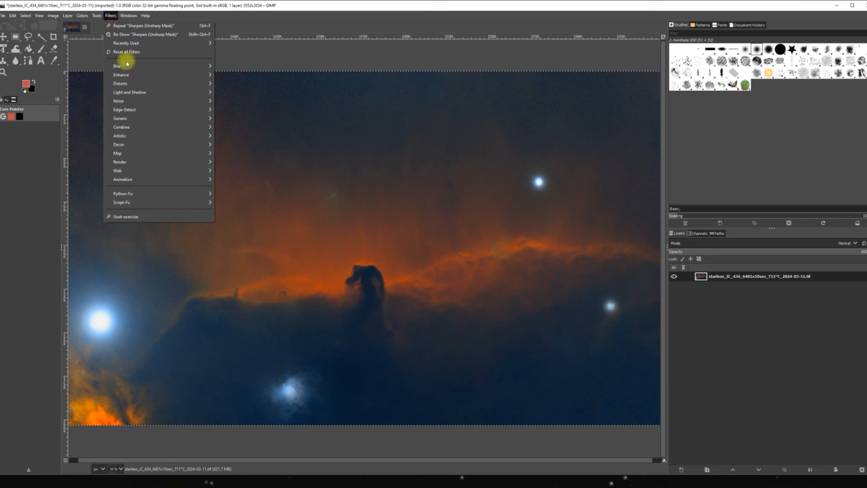
pyautogui.moveTo(132, 79)
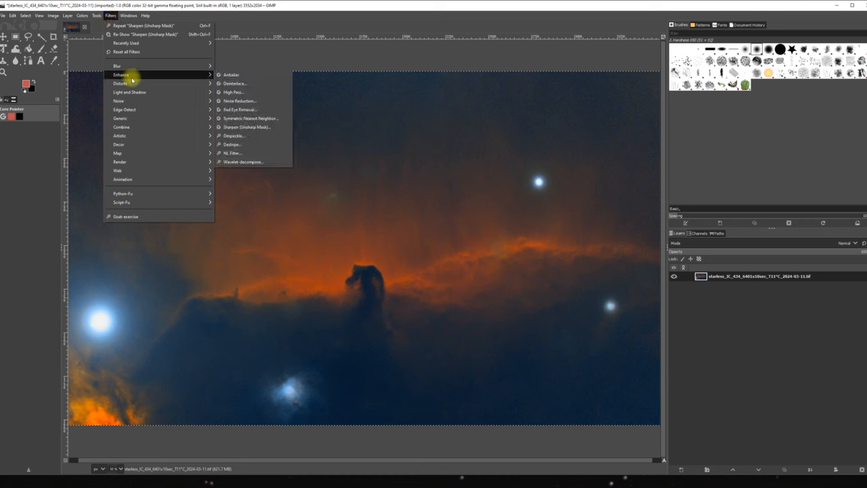
pyautogui.click(240, 101)
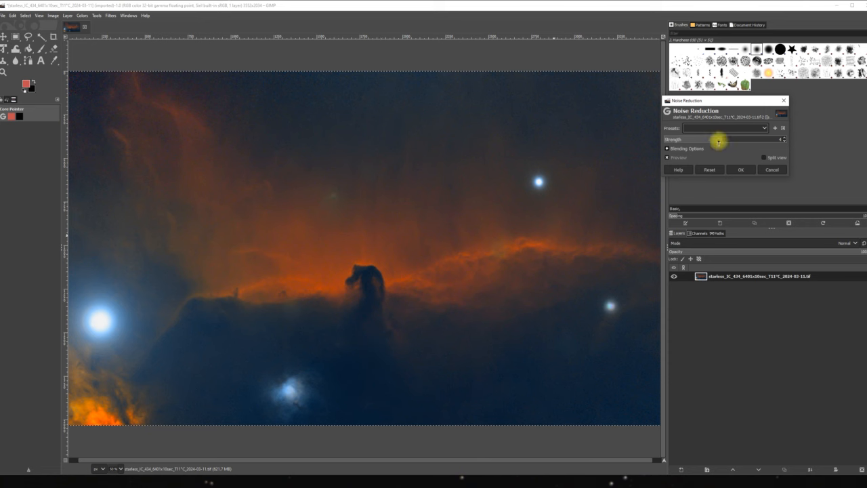
pyautogui.moveTo(720, 138); pyautogui.dragTo(745, 143)
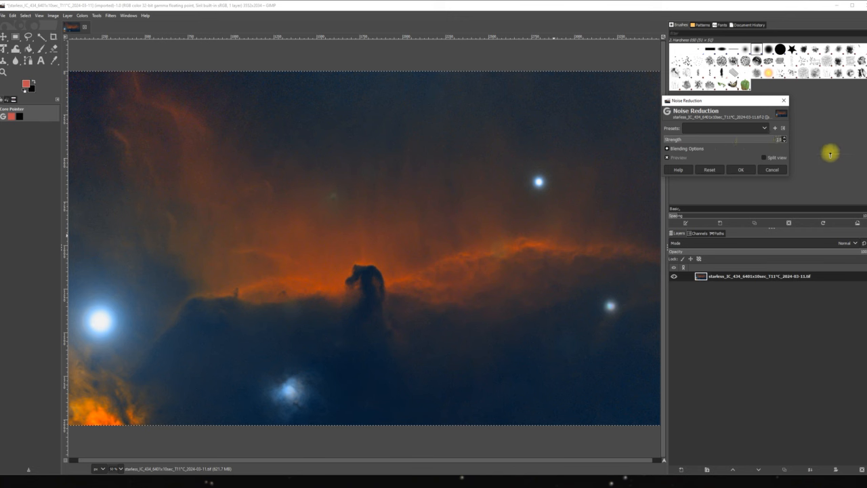
pyautogui.write('12')
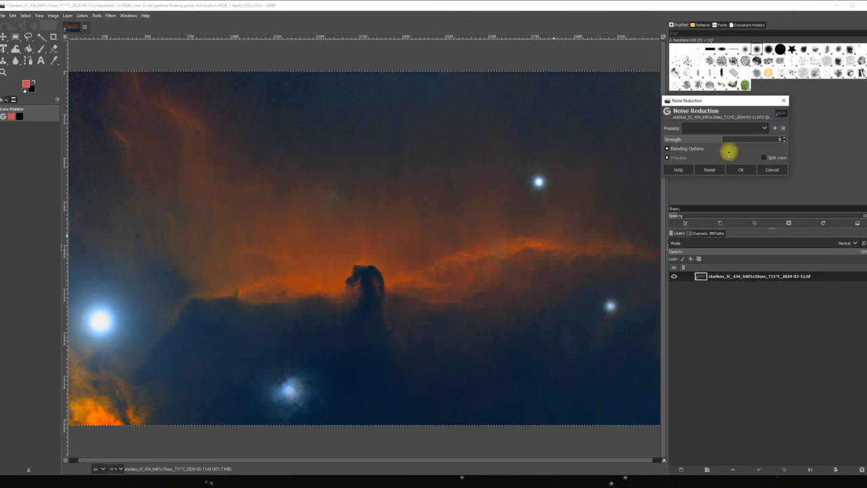
pyautogui.click(666, 157)
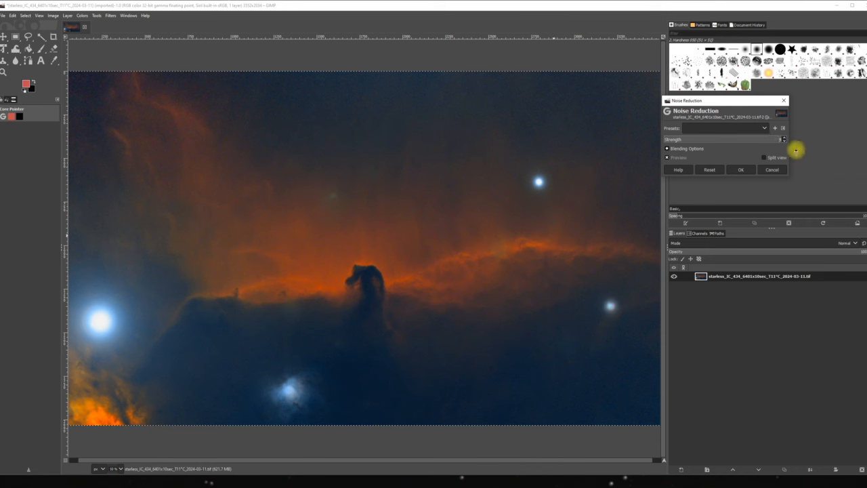
pyautogui.moveTo(785, 141); pyautogui.dragTo(706, 140)
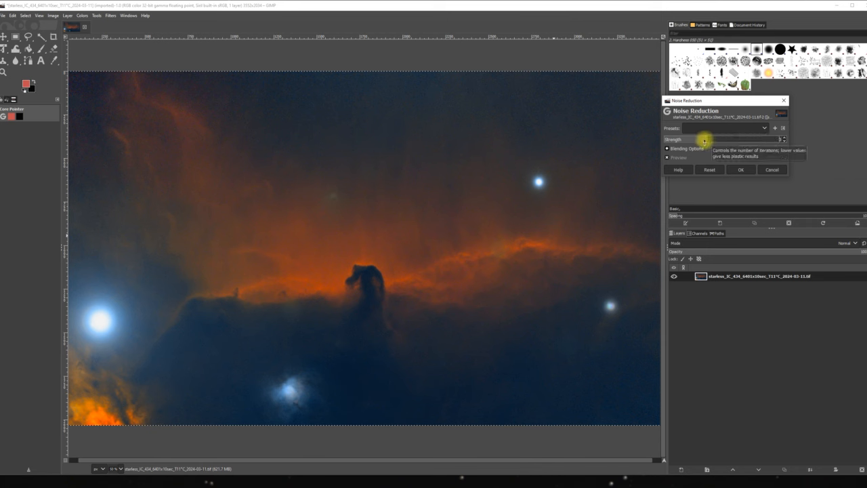
pyautogui.click(740, 169)
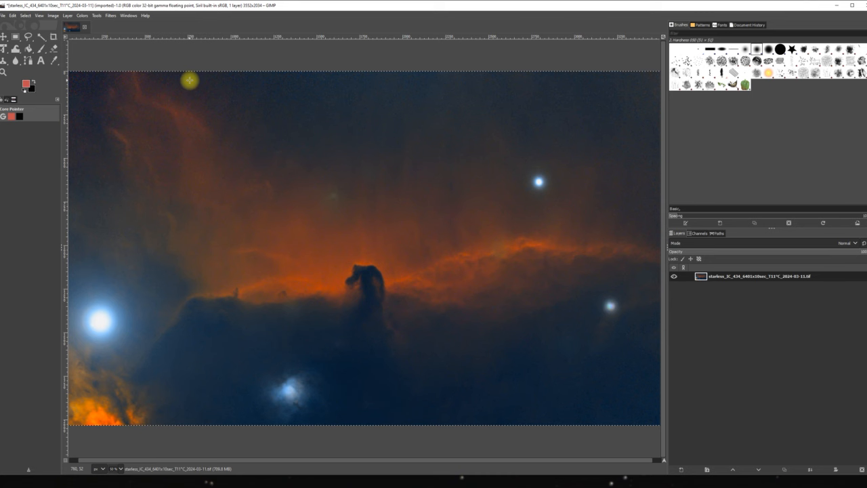
# Step: Export the starless image as an uncompressed TIFF over the existing starless_IC_434 file, and quit GIMP discarding the unsaved changes
pyautogui.click(2, 16)
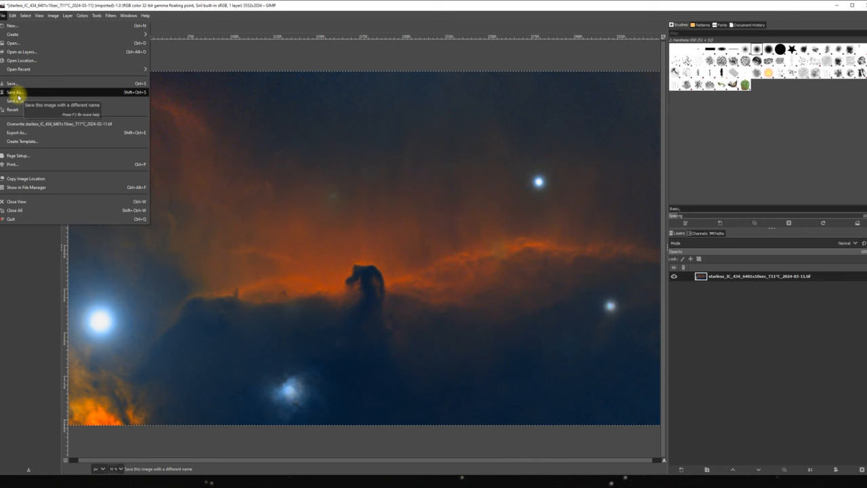
pyautogui.click(26, 133)
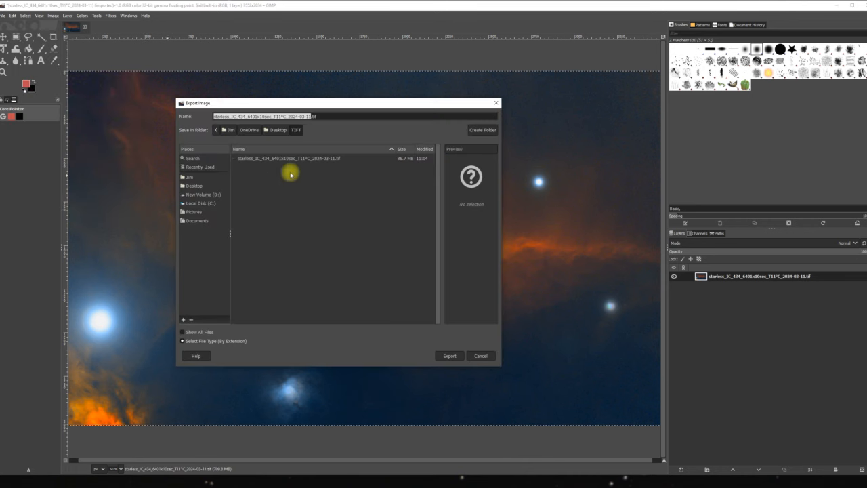
pyautogui.click(450, 357)
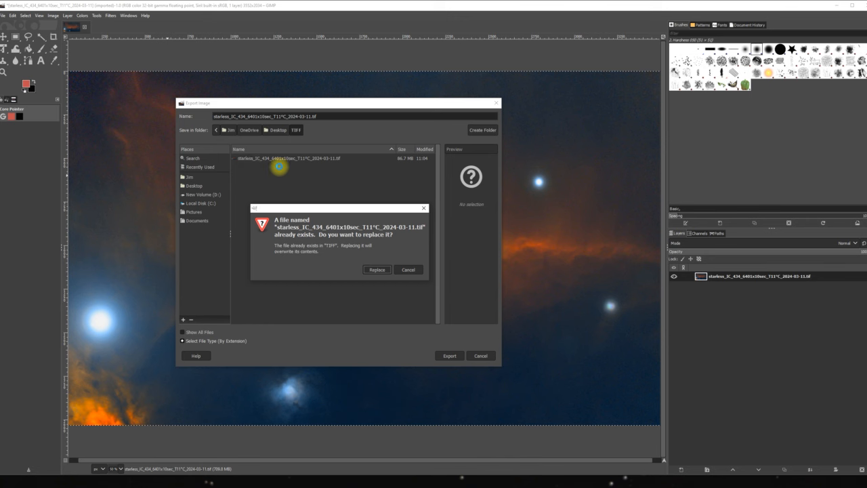
pyautogui.click(377, 270)
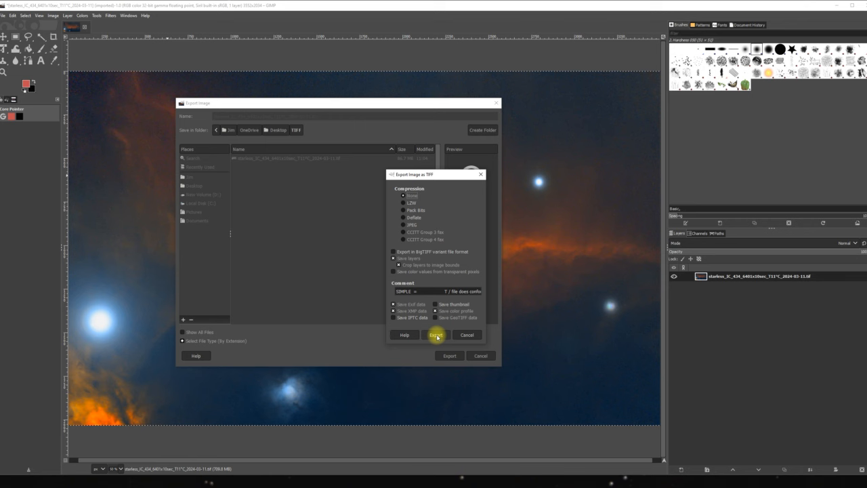
pyautogui.click(435, 335)
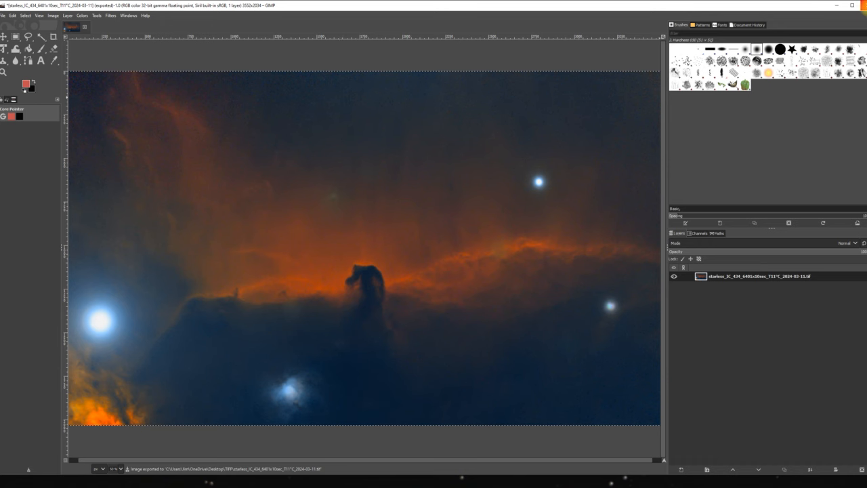
pyautogui.click(862, 4)
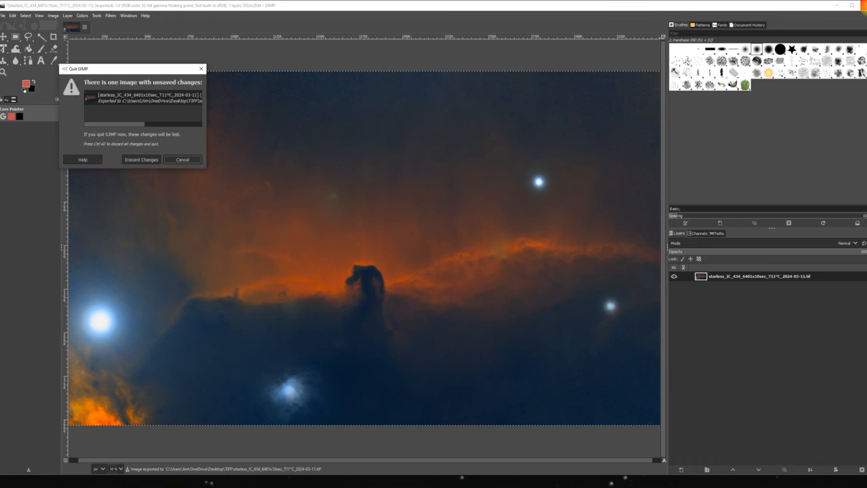
pyautogui.click(141, 160)
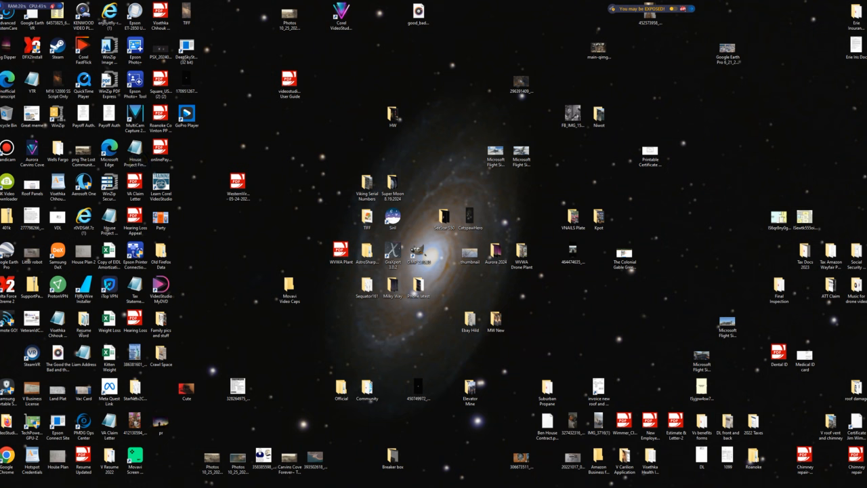
# Step: Switch to Siril and open the starmask_IC_434_6401x10sec_T11°C_2024-03-11.fit file
pyautogui.click(325, 473)
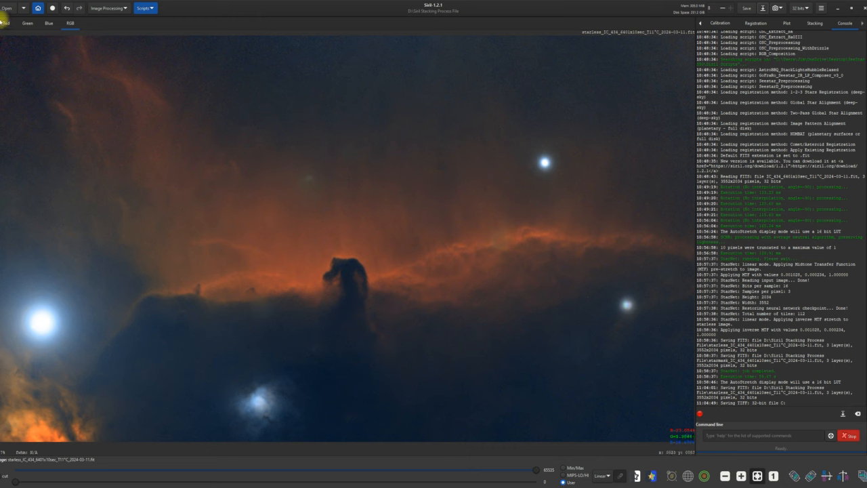
pyautogui.click(6, 9)
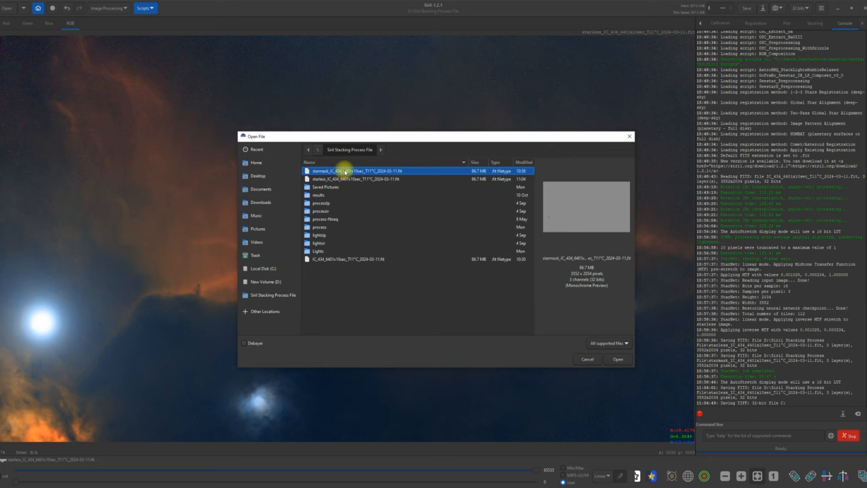
pyautogui.doubleClick(345, 171)
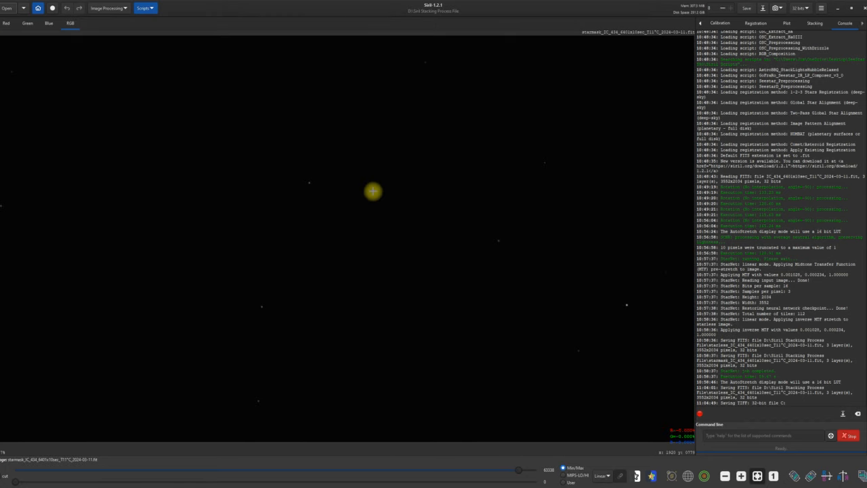
# Step: Start a Generalised Hyperbolic Stretch on the star mask with the Modified arcsinh transform and Human weighted luminance
pyautogui.click(126, 9)
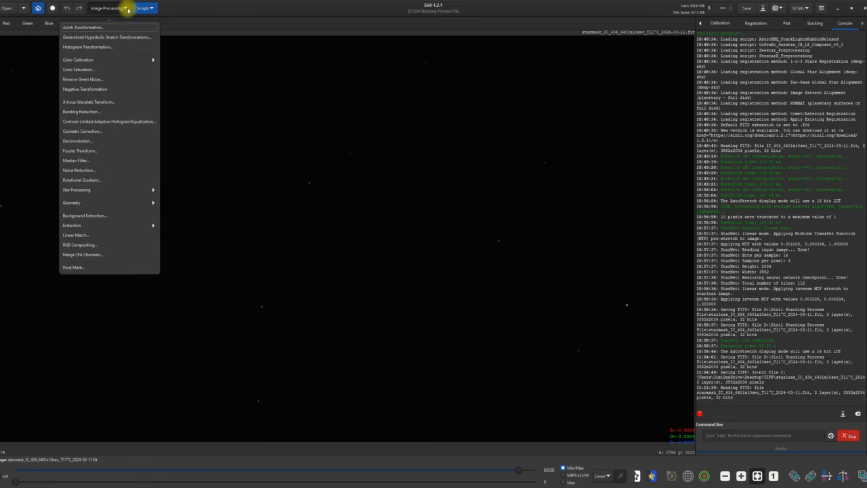
pyautogui.click(108, 38)
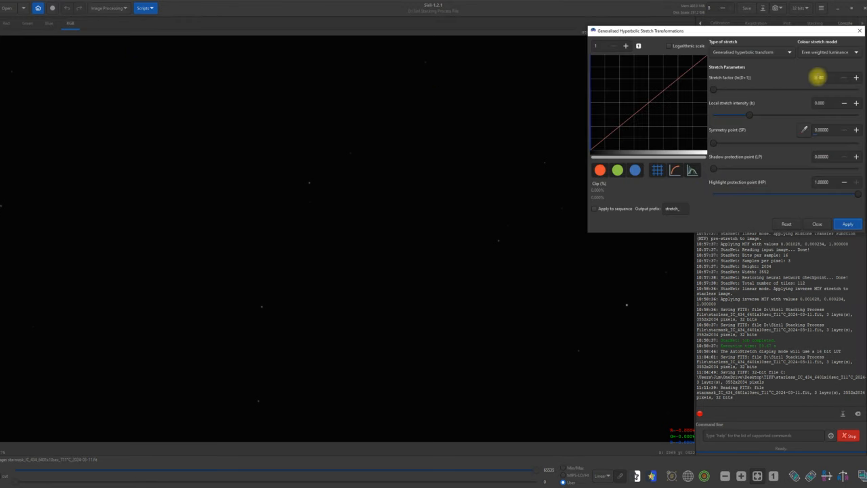
pyautogui.click(791, 52)
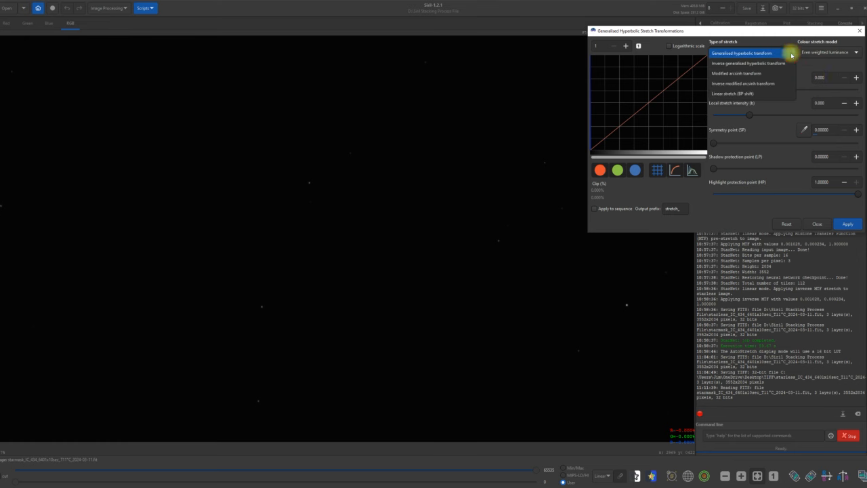
pyautogui.click(758, 74)
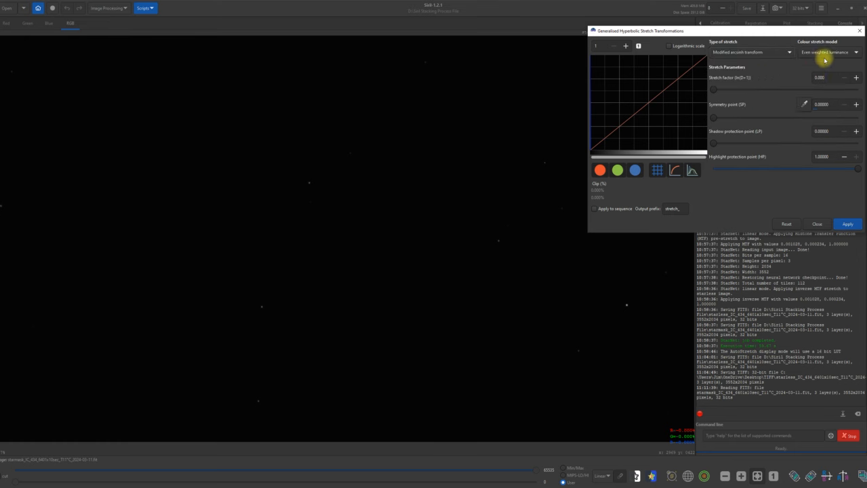
pyautogui.click(856, 53)
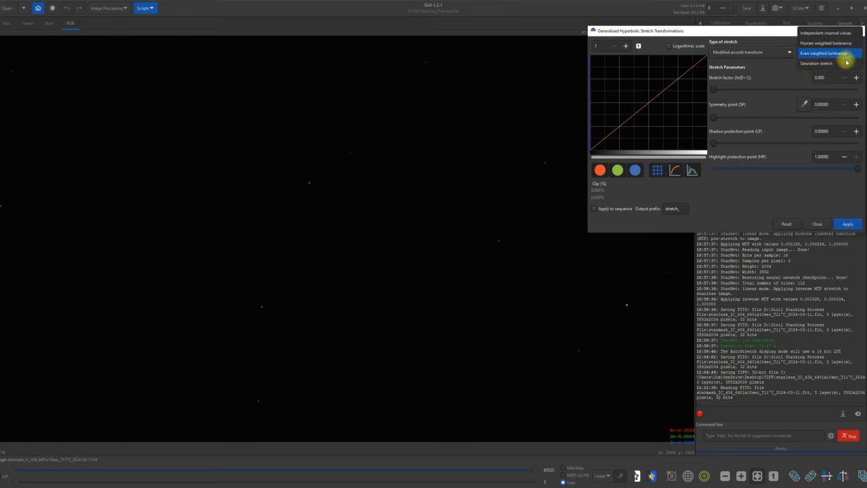
pyautogui.click(840, 43)
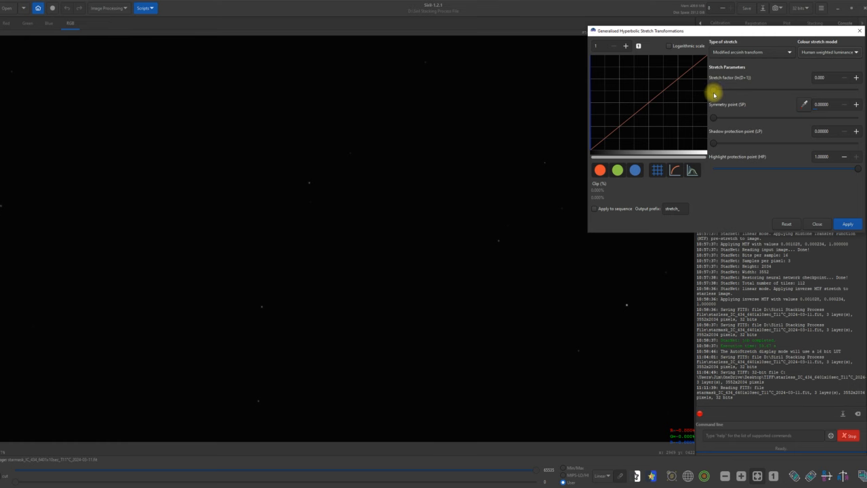
# Step: Set the star mask's stretch factor to 7.351, apply the stretch and close the stretch settings
pyautogui.moveTo(717, 90); pyautogui.dragTo(822, 94)
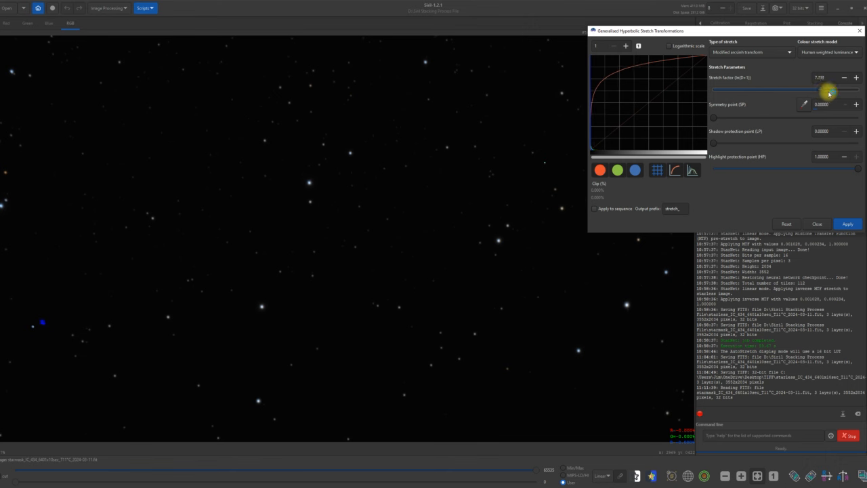
pyautogui.moveTo(822, 94); pyautogui.dragTo(826, 92)
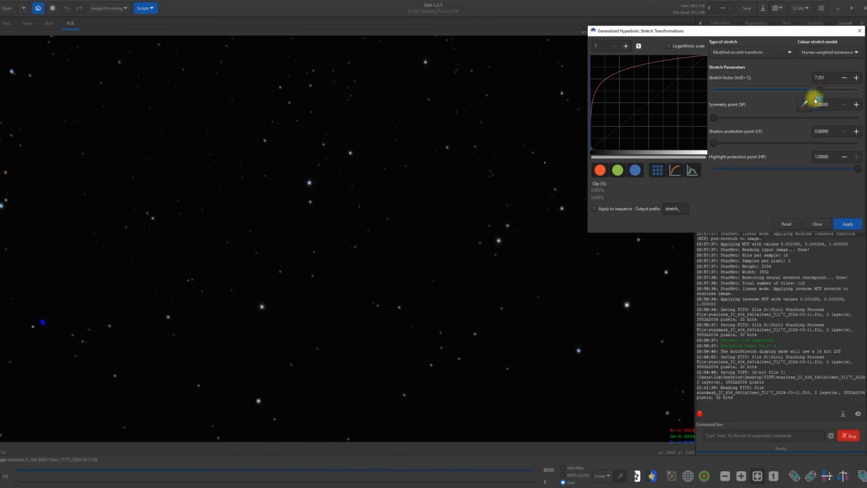
pyautogui.click(846, 224)
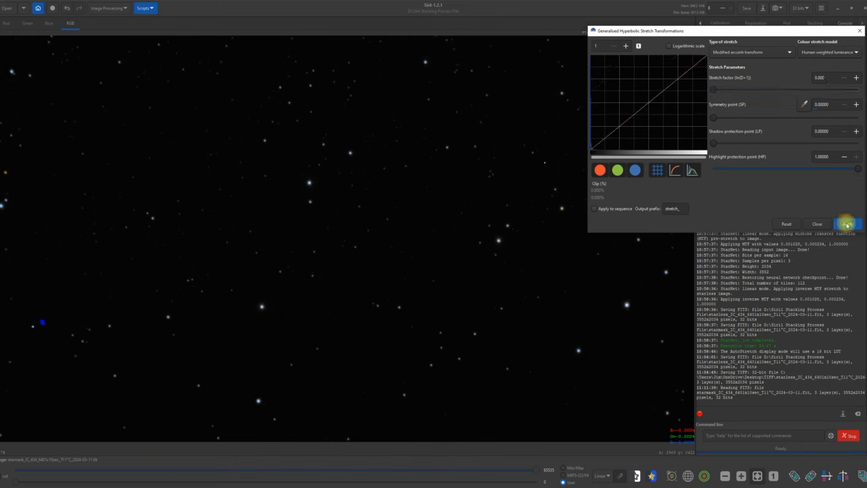
pyautogui.click(818, 224)
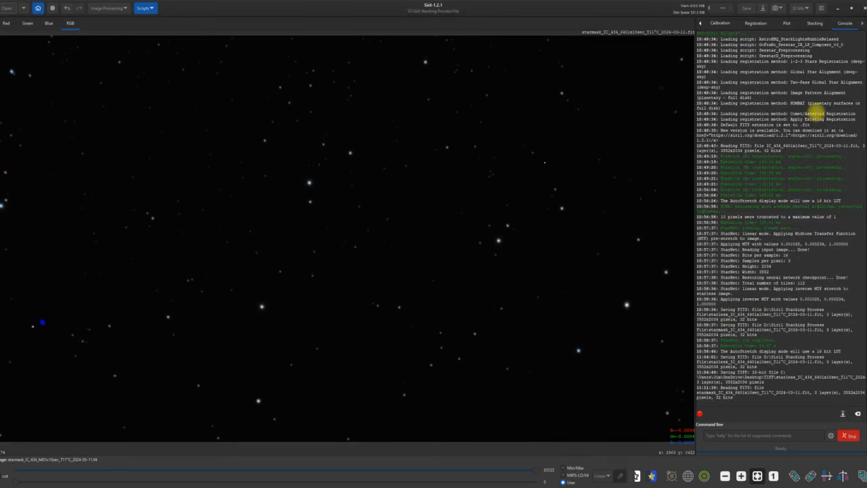
# Step: Save the stretched star mask and reduce its Cyan-Blue / Blue-Magenta color saturation to -0.96
pyautogui.click(745, 12)
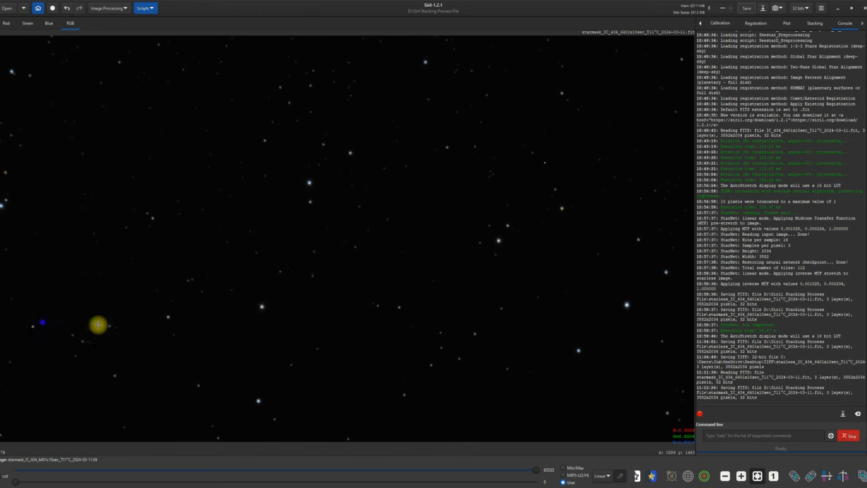
pyautogui.click(126, 9)
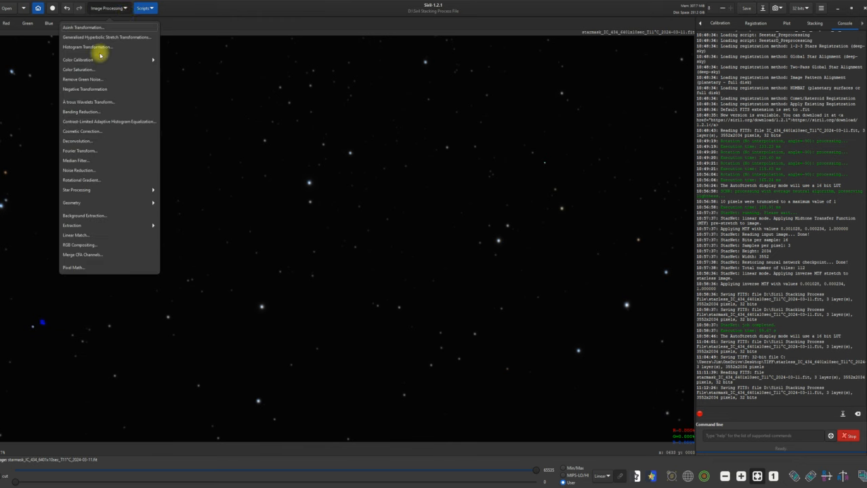
pyautogui.click(98, 70)
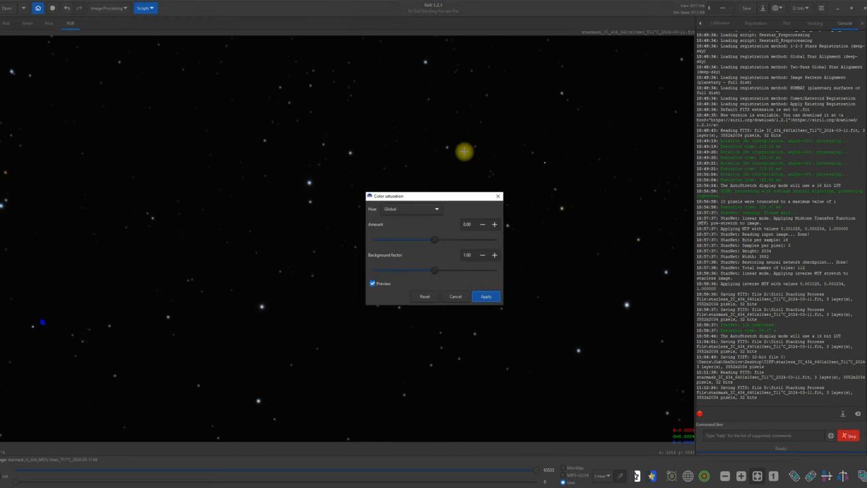
pyautogui.click(436, 210)
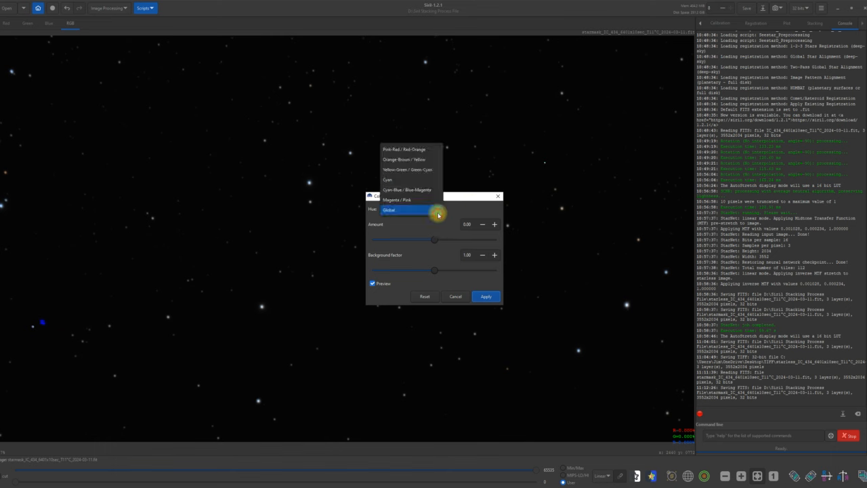
pyautogui.click(399, 193)
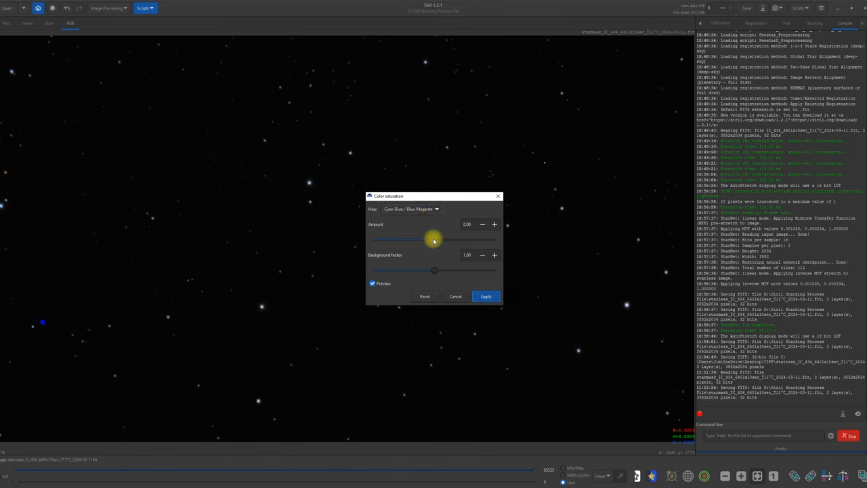
pyautogui.moveTo(426, 241); pyautogui.dragTo(374, 251)
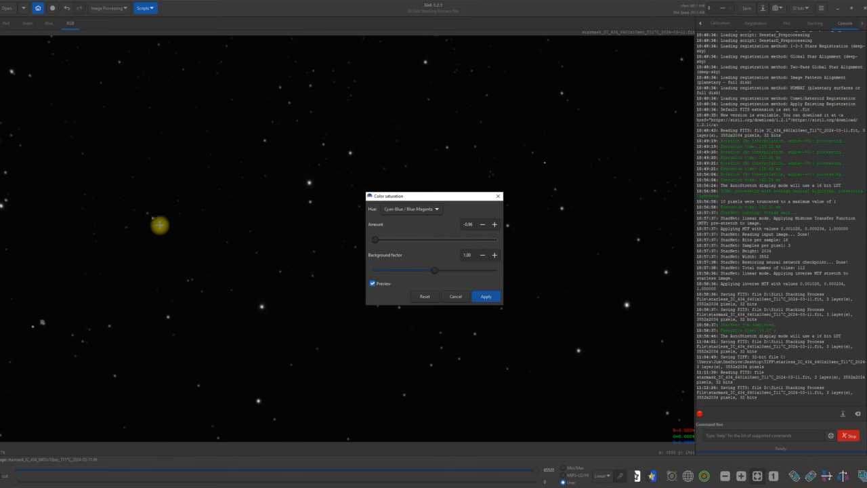
pyautogui.click(485, 297)
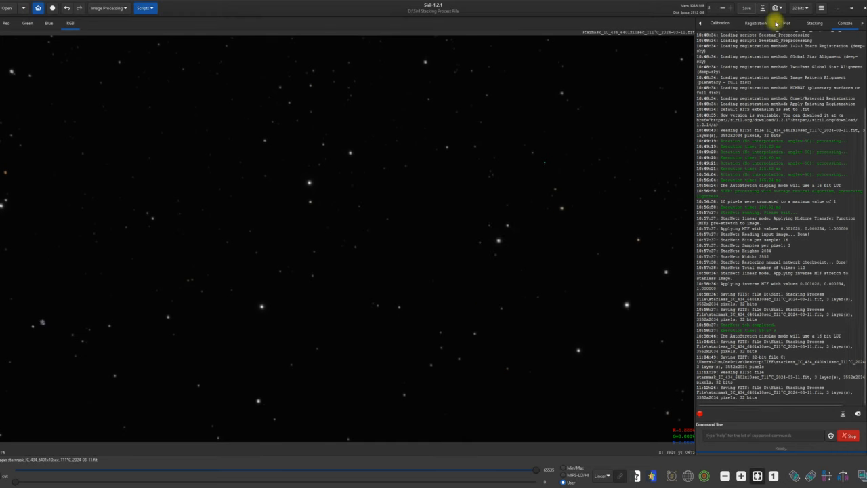
# Step: Save the star mask and export it to the desktop TIFF folder as an uncompressed 32-bit floating point TIFF
pyautogui.click(747, 8)
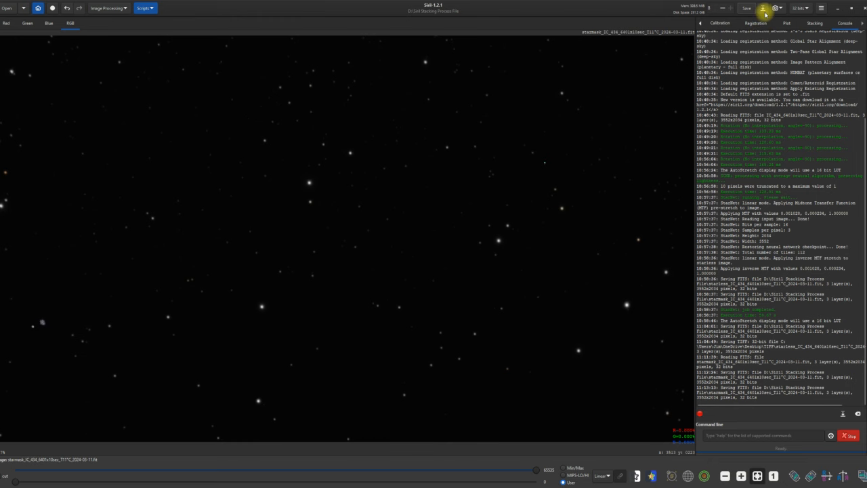
pyautogui.click(762, 9)
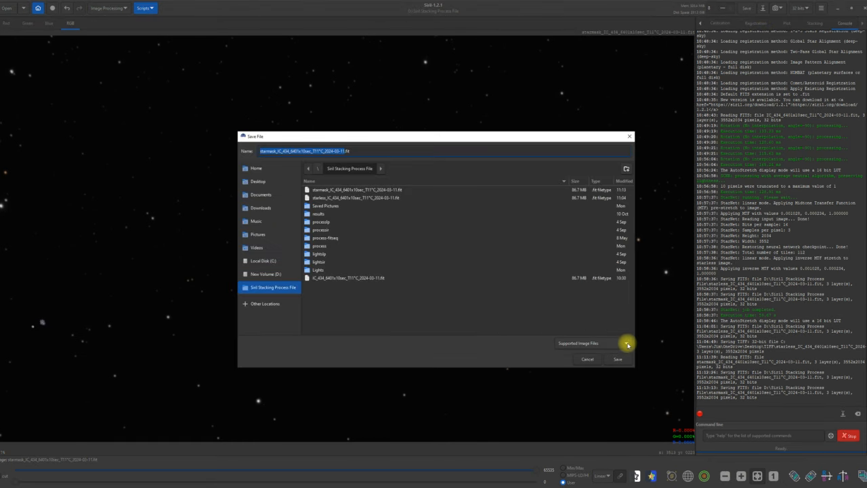
pyautogui.click(627, 345)
pyautogui.click(608, 324)
pyautogui.click(252, 179)
pyautogui.doubleClick(314, 279)
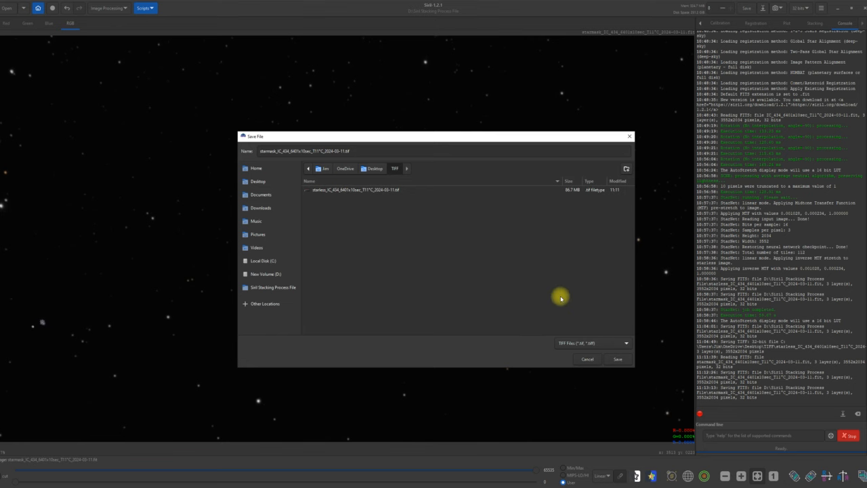
pyautogui.click(616, 357)
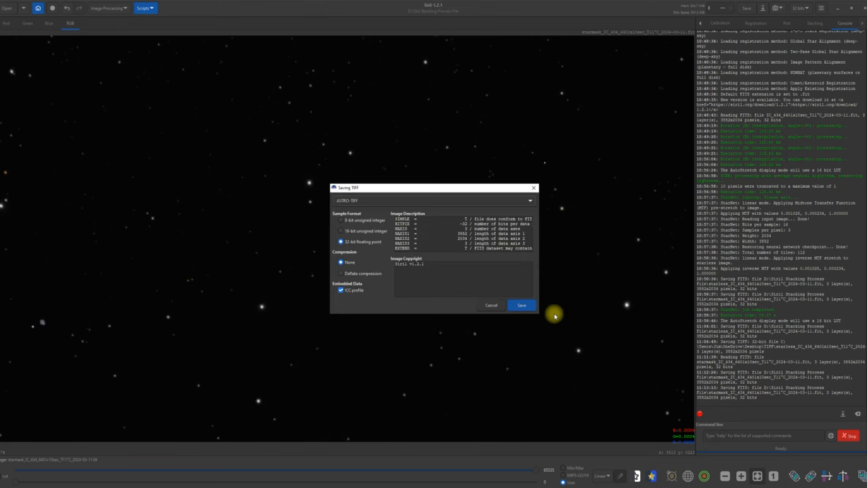
pyautogui.click(519, 305)
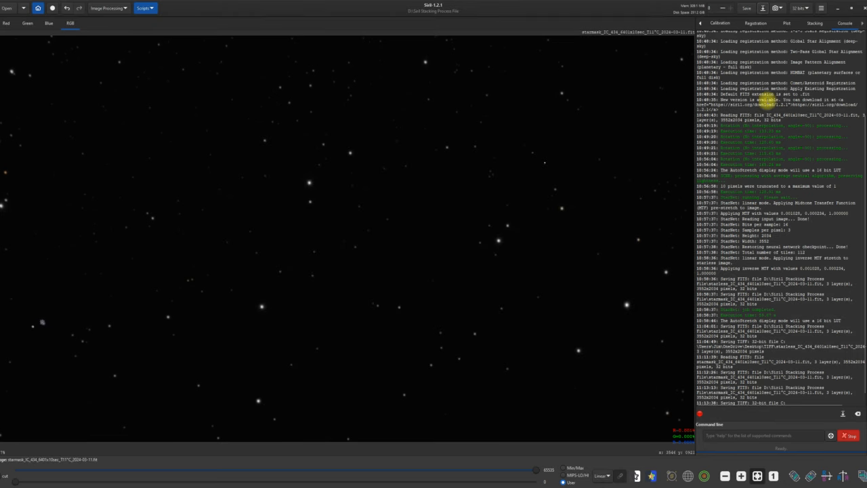
# Step: Minimize Siril and check the desktop TIFF folder for the exported star mask, closing the folder again
pyautogui.click(837, 9)
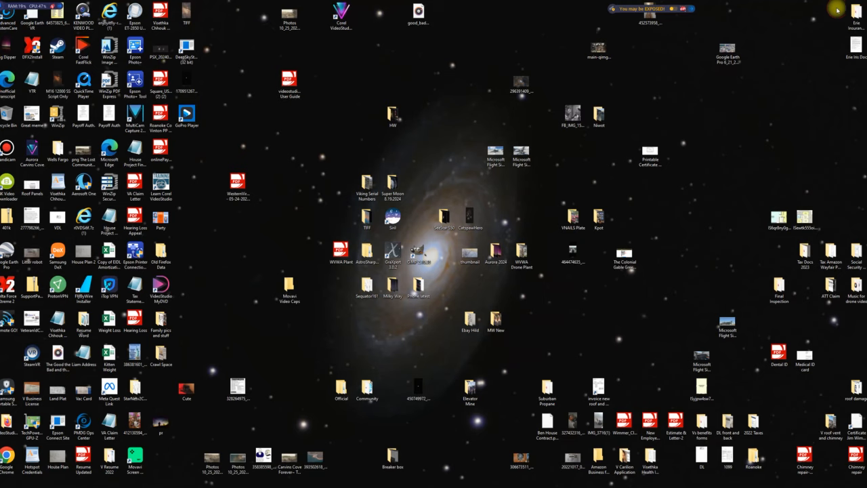
pyautogui.doubleClick(367, 217)
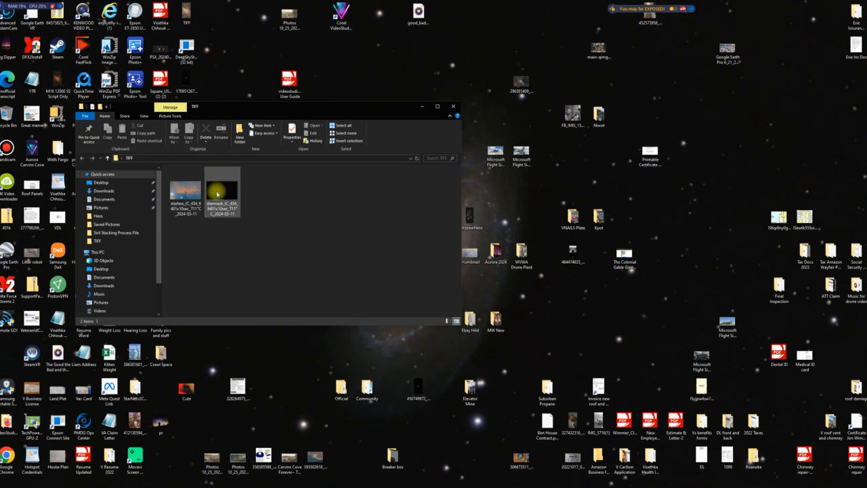
pyautogui.click(453, 109)
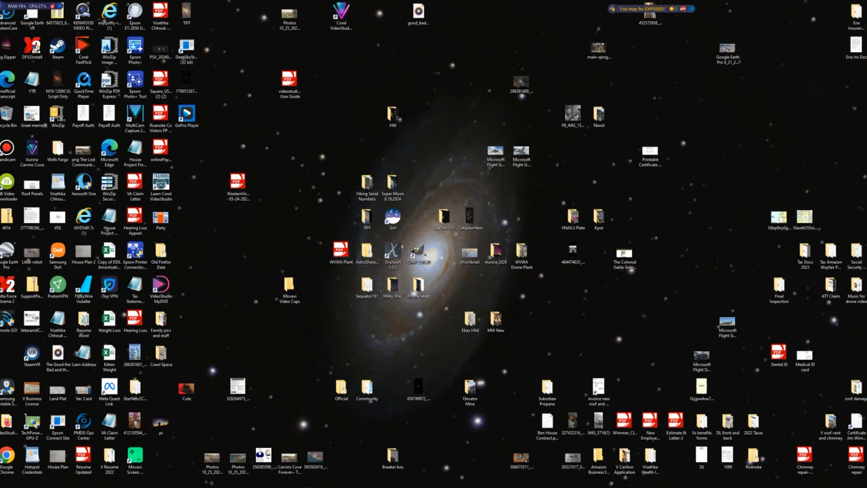
# Step: Switch to Deep Sky DeTools, choose the Second Beta model and load the starless_IC_434 TIFF
pyautogui.click(309, 487)
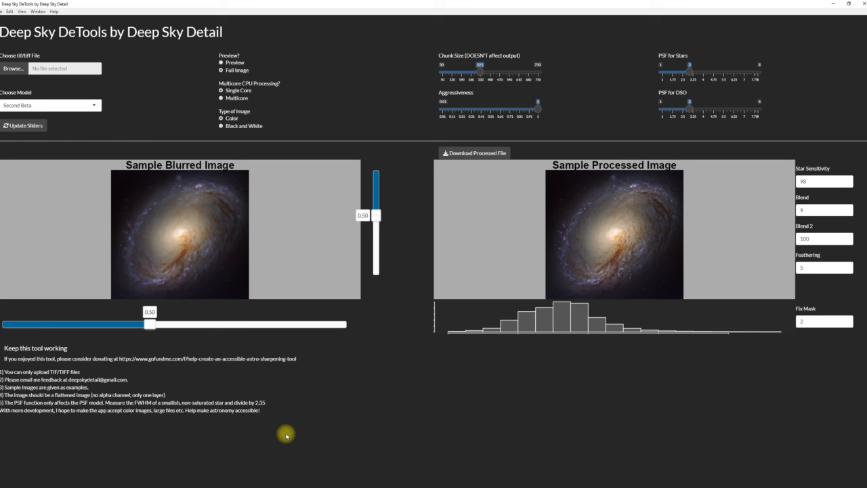
pyautogui.click(95, 104)
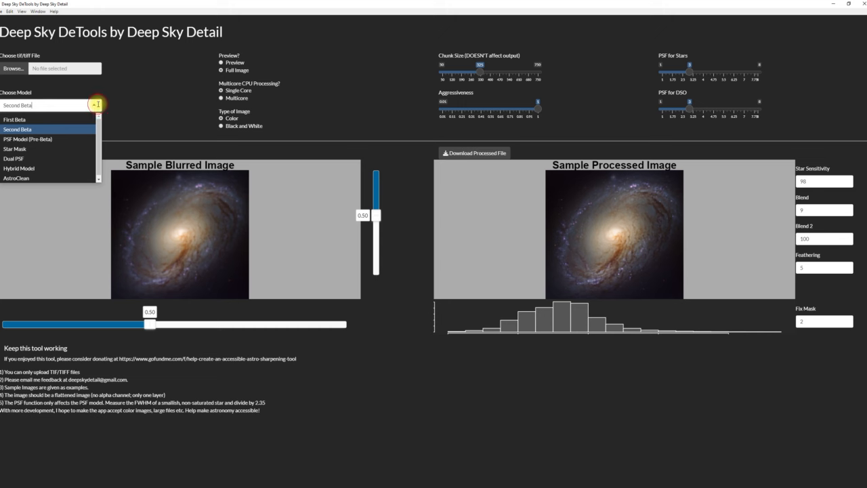
pyautogui.click(17, 129)
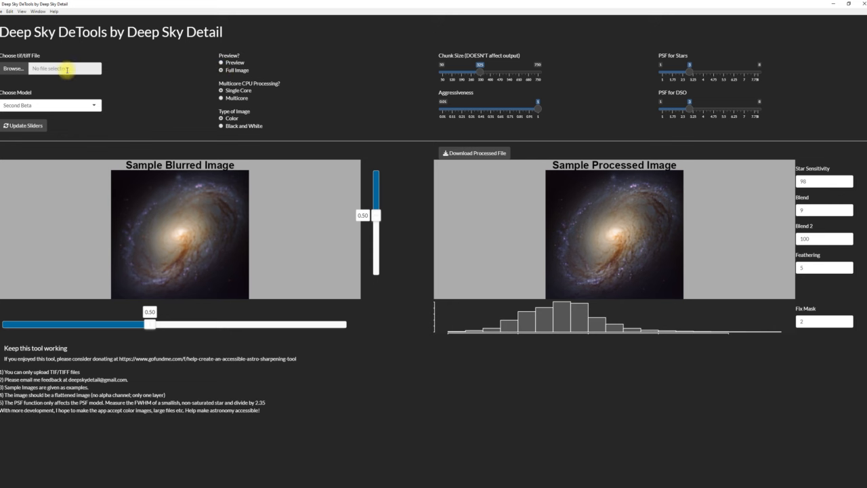
pyautogui.click(14, 68)
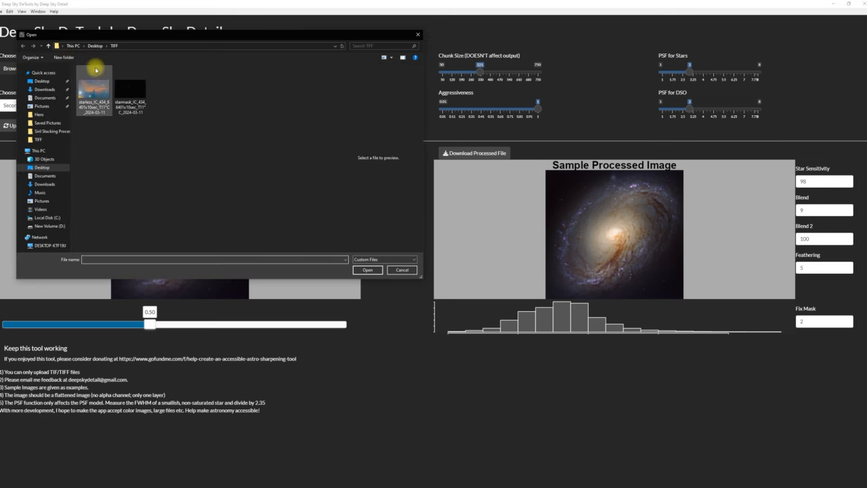
pyautogui.doubleClick(95, 92)
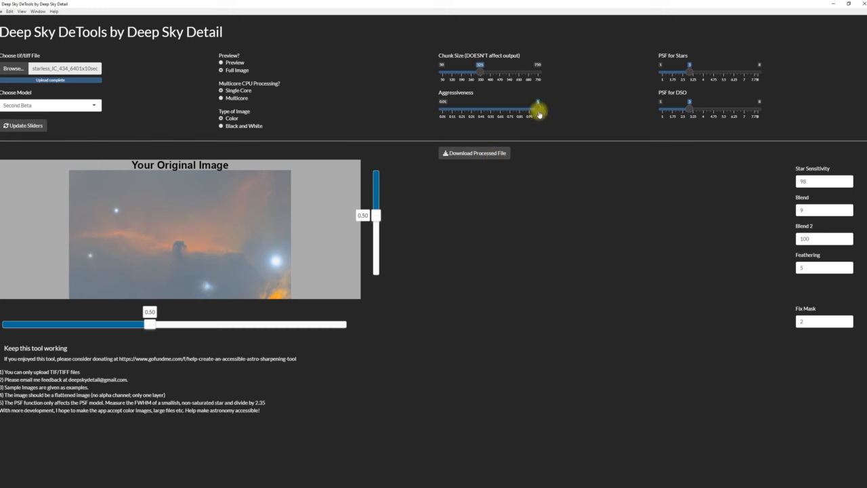
# Step: Process the starless image with Aggressiveness 1, PSF for DSO 8 and PSF for Stars 1
pyautogui.moveTo(537, 109)
pyautogui.mouseDown()
pyautogui.moveTo(435, 114)
pyautogui.moveTo(547, 110)
pyautogui.mouseUp()
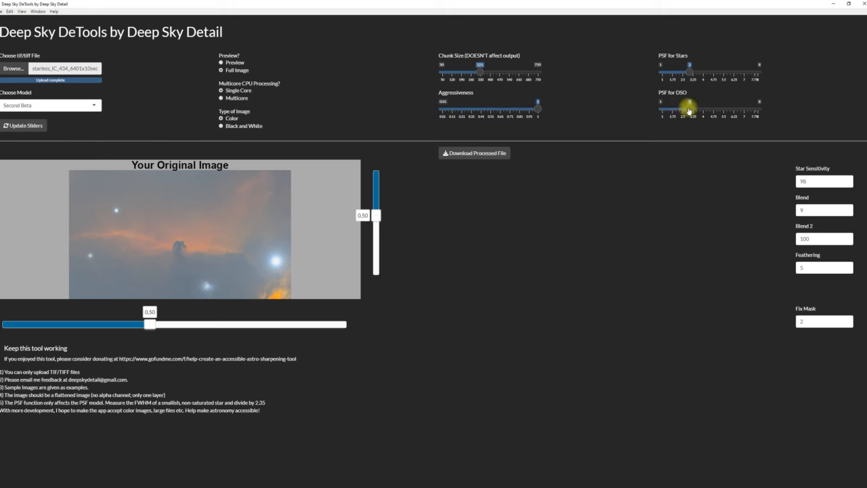
pyautogui.moveTo(689, 109); pyautogui.dragTo(763, 122)
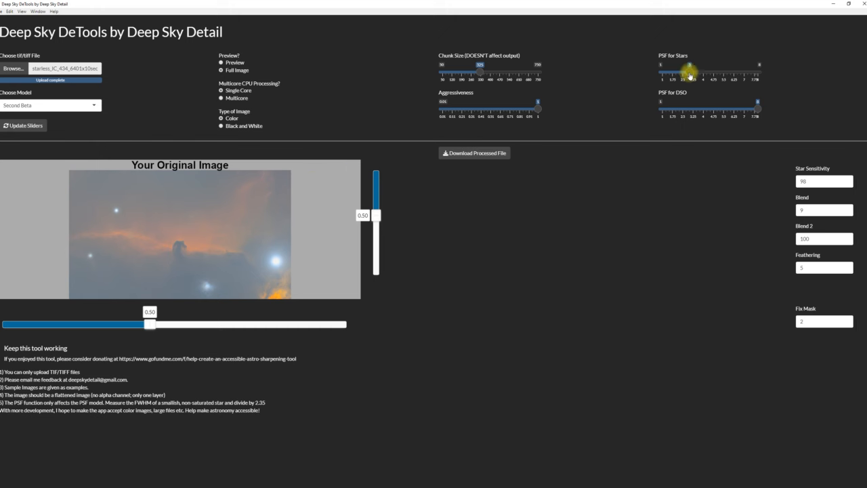
pyautogui.moveTo(689, 75); pyautogui.dragTo(654, 78)
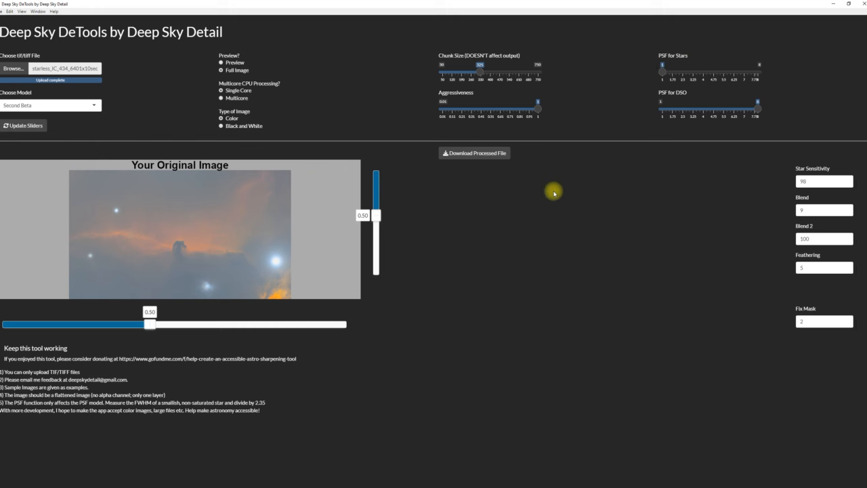
pyautogui.click(26, 126)
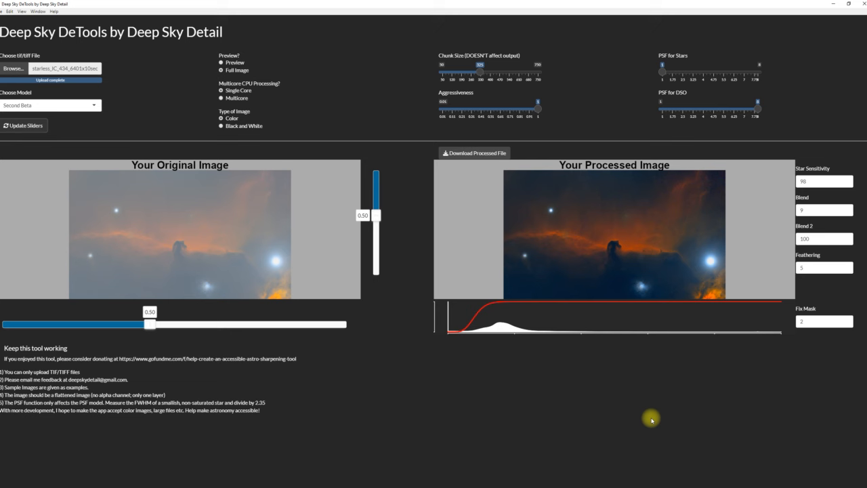
# Step: Download the processed image to the TIFF folder as Processed_2024-11-28 and minimize Deep Sky DeTools
pyautogui.click(484, 159)
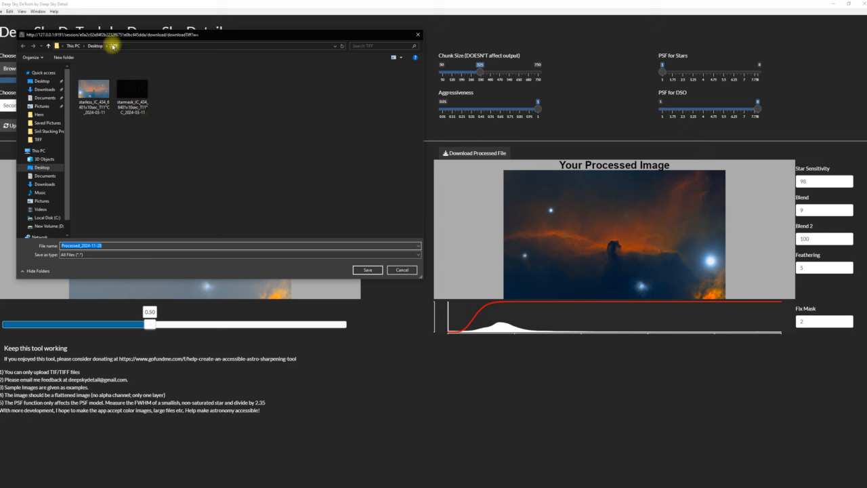
pyautogui.click(367, 269)
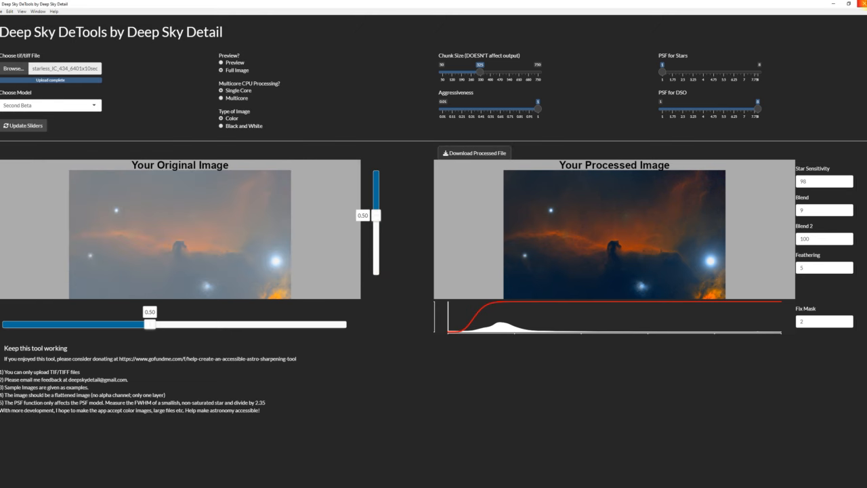
pyautogui.click(833, 3)
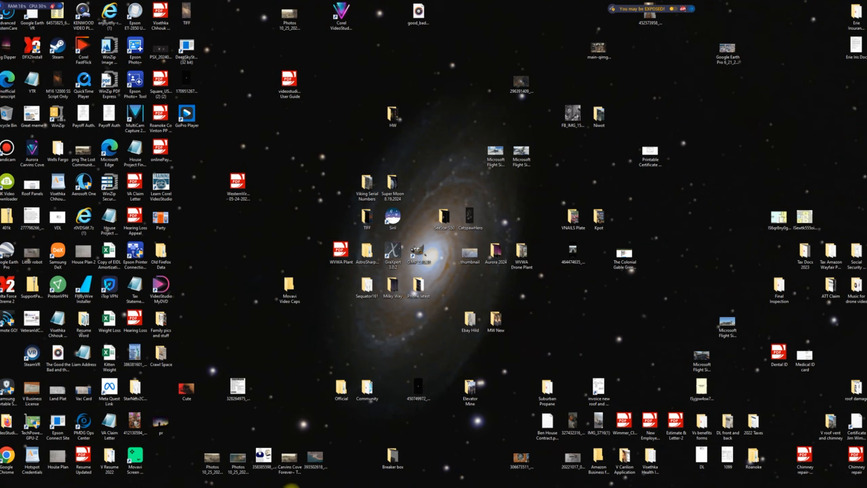
# Step: Open the Processed_2024-11-28 and starless_IC_434 images from the desktop TIFF folder and place their viewer windows side by side
pyautogui.click(366, 218)
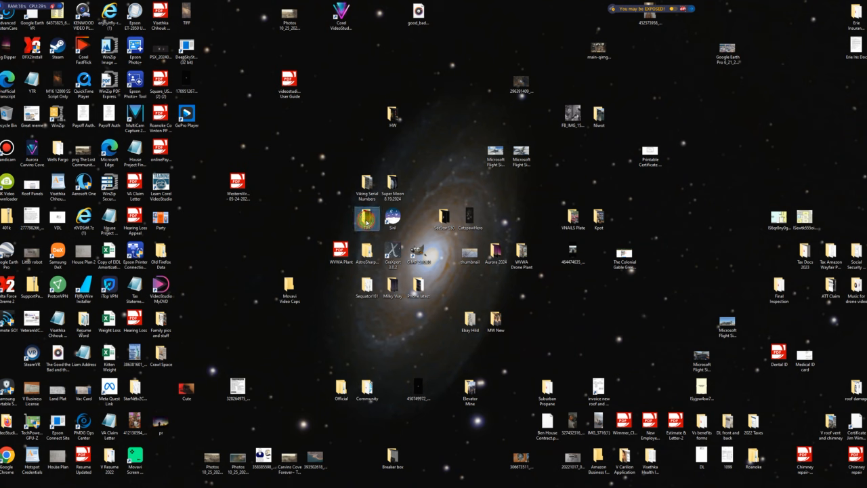
pyautogui.doubleClick(366, 218)
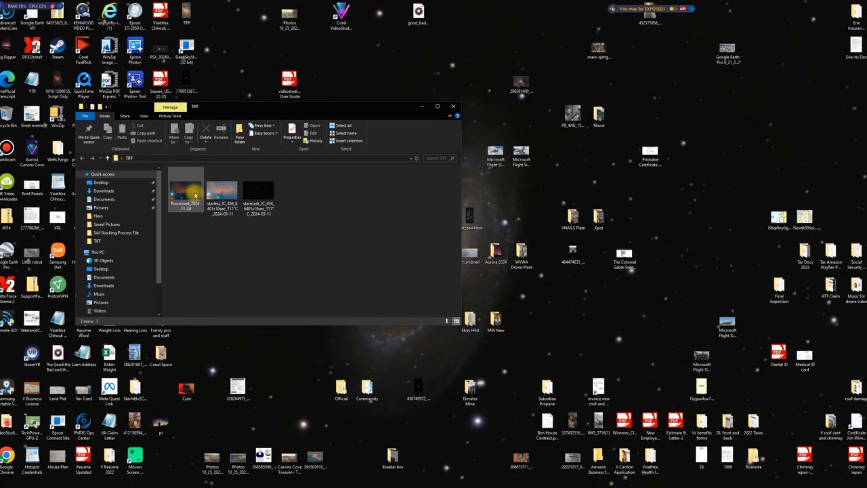
pyautogui.doubleClick(195, 196)
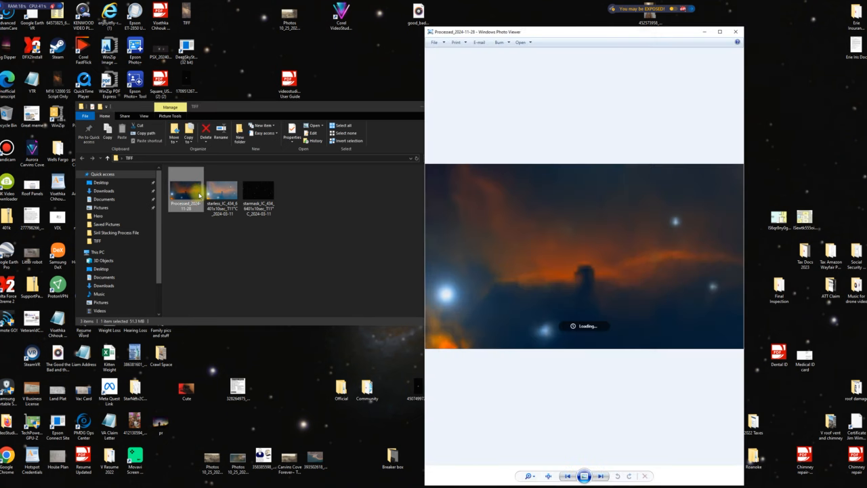
pyautogui.doubleClick(222, 195)
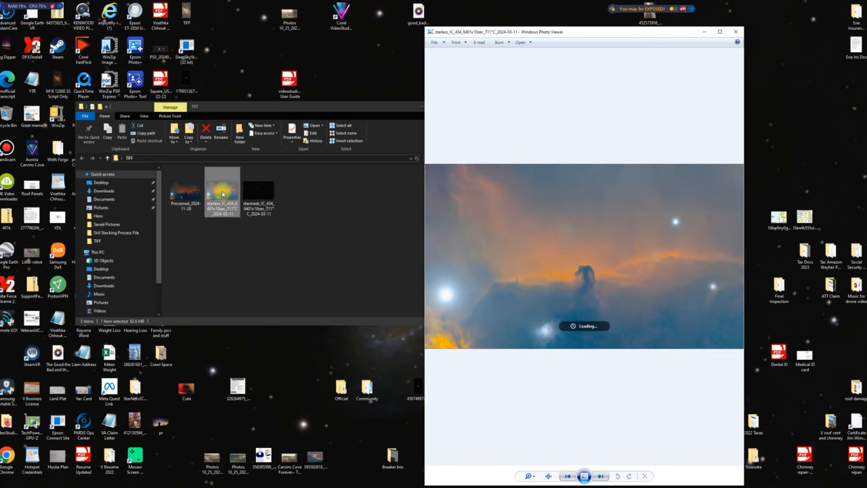
pyautogui.moveTo(581, 31); pyautogui.dragTo(263, 33)
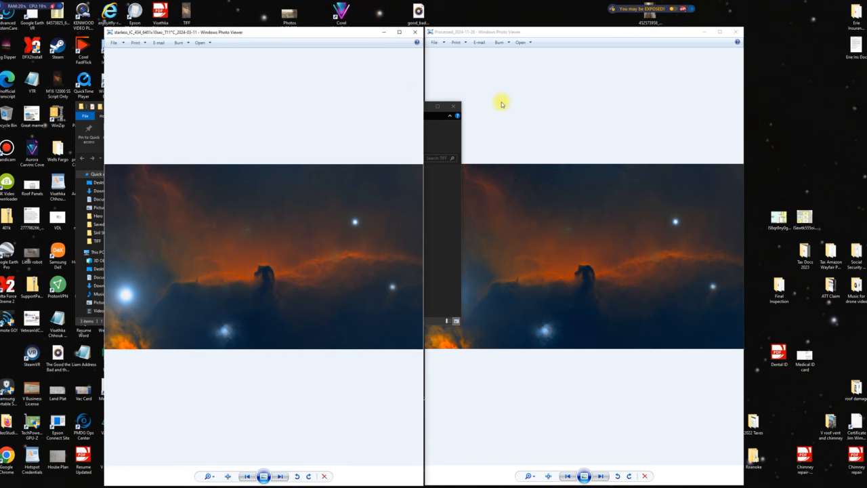
# Step: Compare the Horsehead's detail in the starless original and the processed image at matching magnification, and close both viewers
pyautogui.click(499, 101)
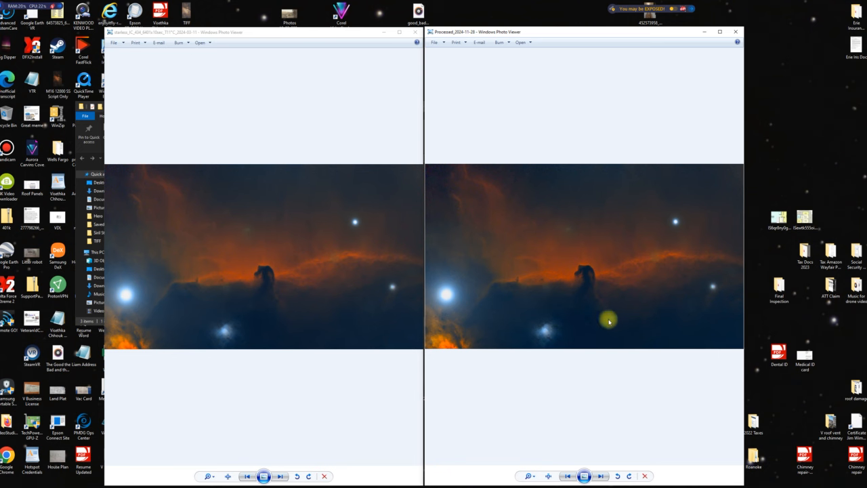
pyautogui.scroll(5, 284, 304)
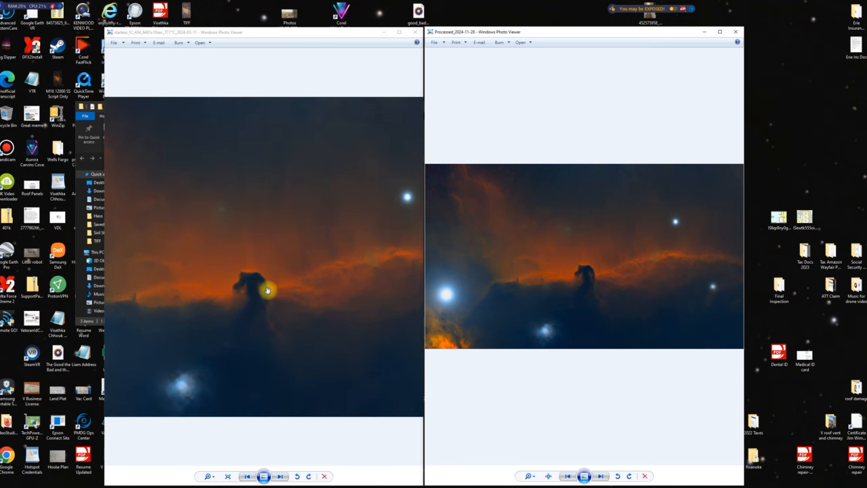
pyautogui.moveTo(264, 290); pyautogui.dragTo(281, 253)
pyautogui.scroll(5, 619, 304)
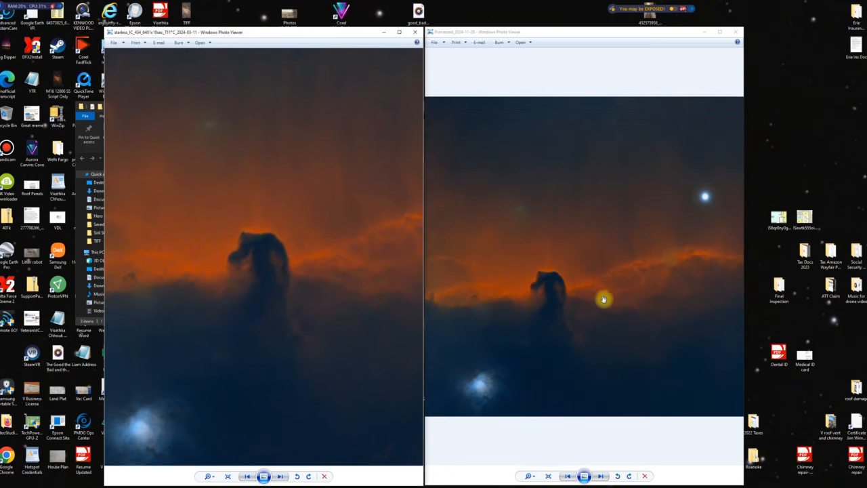
pyautogui.moveTo(600, 294); pyautogui.dragTo(613, 237)
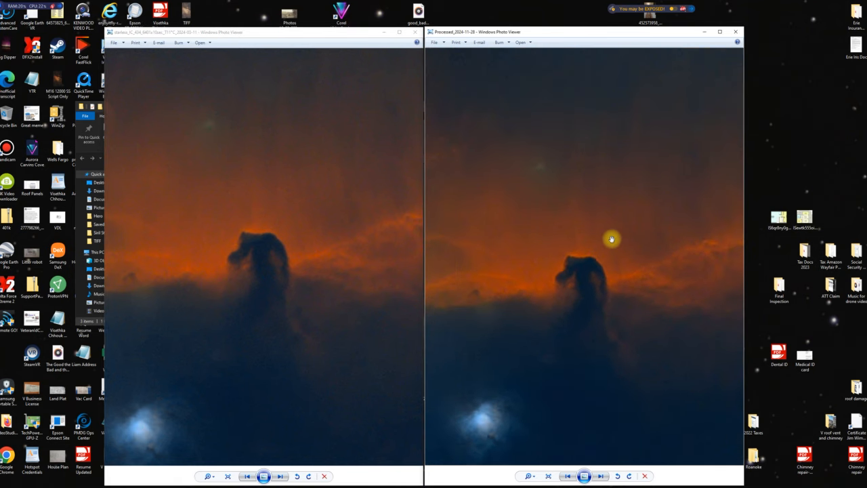
pyautogui.scroll(2, 586, 275)
pyautogui.moveTo(586, 275); pyautogui.dragTo(600, 253)
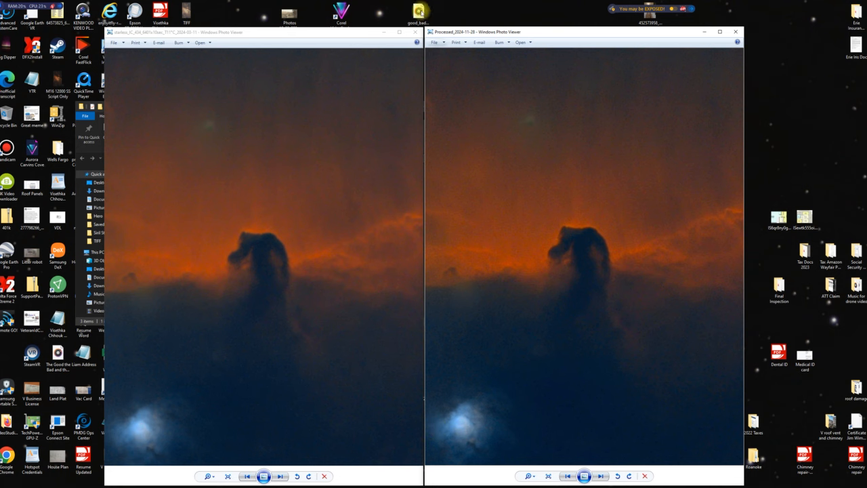
pyautogui.click(415, 32)
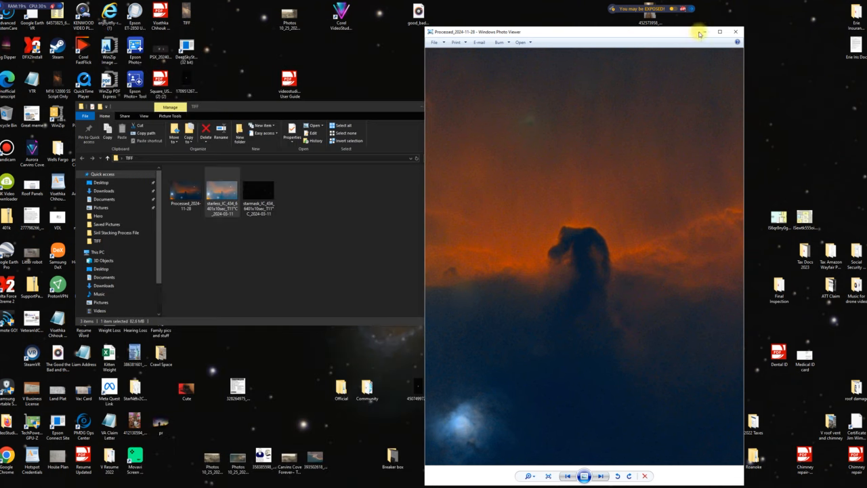
pyautogui.click(736, 36)
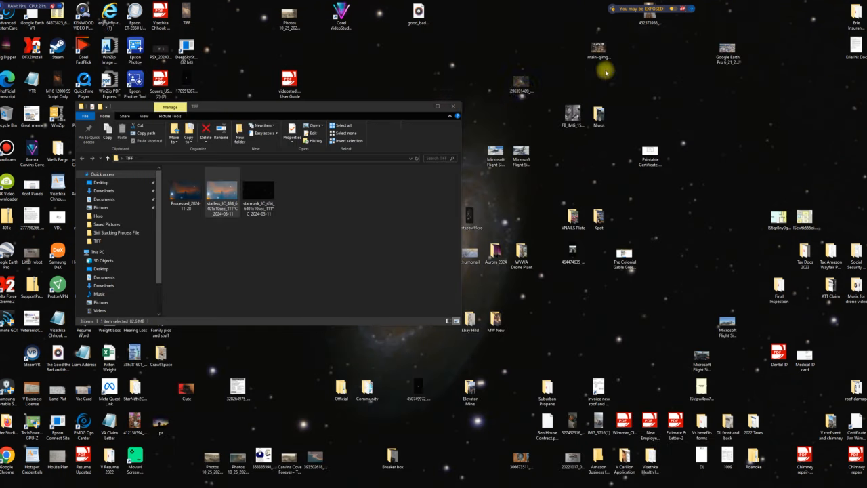
# Step: Enlarge the TIFF folder window and delete the starless_IC_434 image
pyautogui.doubleClick(441, 107)
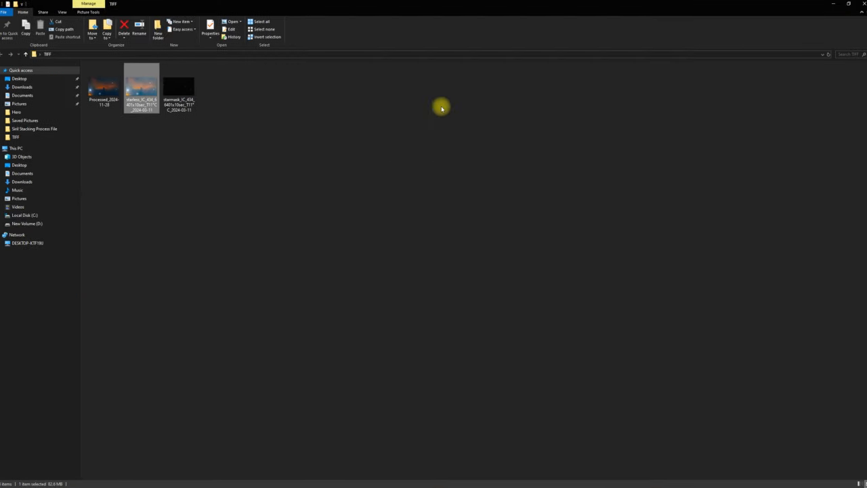
pyautogui.rightClick(137, 86)
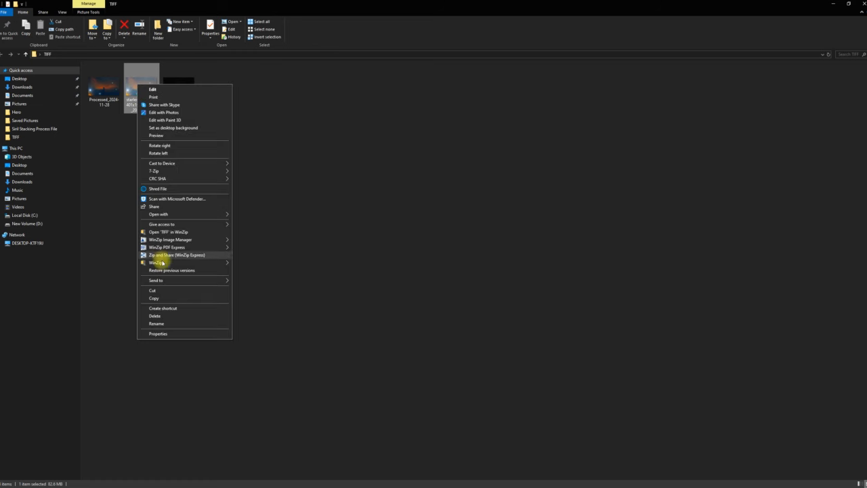
pyautogui.click(160, 316)
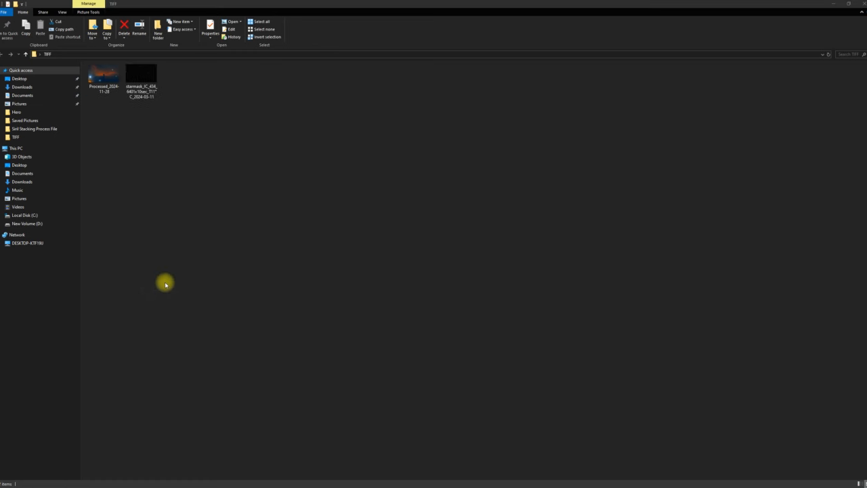
# Step: Rename the Processed_2024-11-28 file as 1Processed_2024-11-28 and close the TIFF folder
pyautogui.click(101, 75)
pyautogui.rightClick(102, 76)
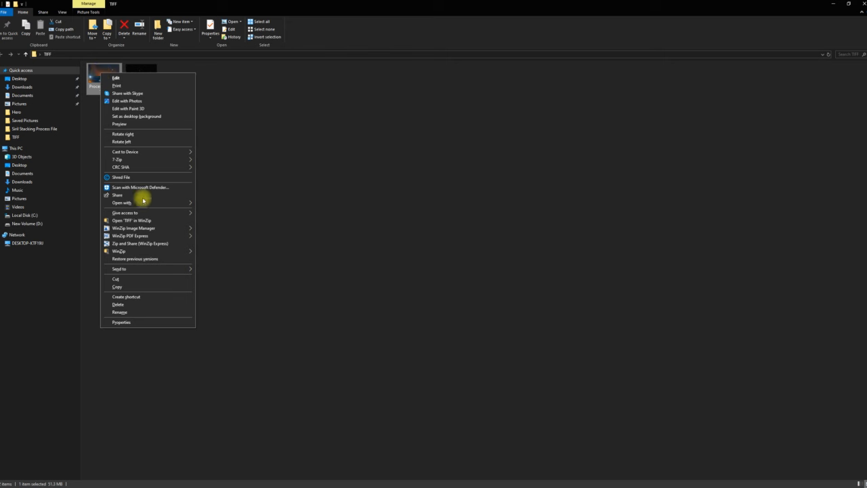
pyautogui.click(140, 313)
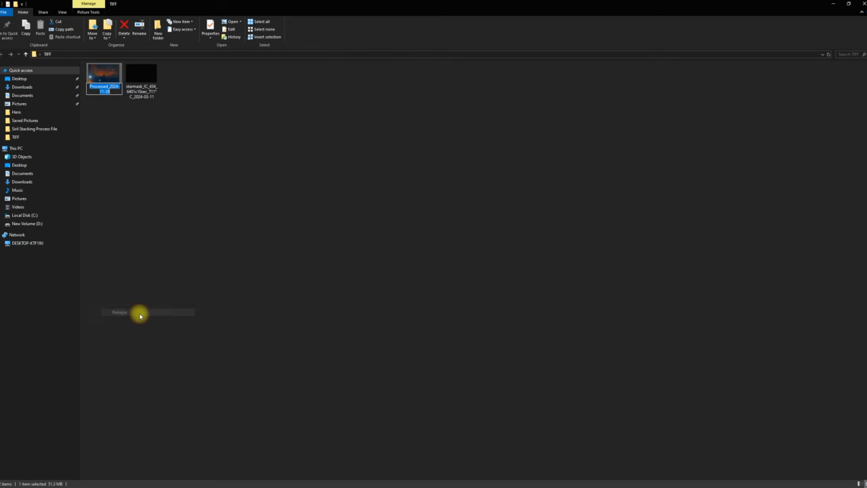
pyautogui.click(89, 88)
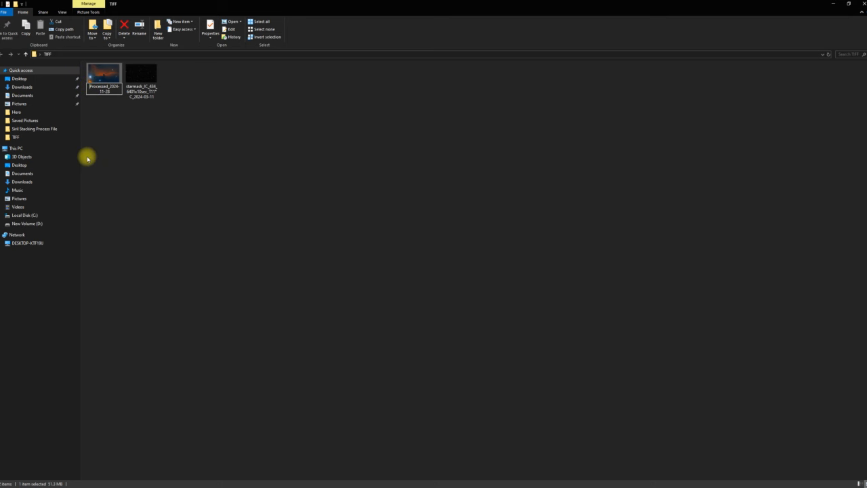
pyautogui.click(155, 182)
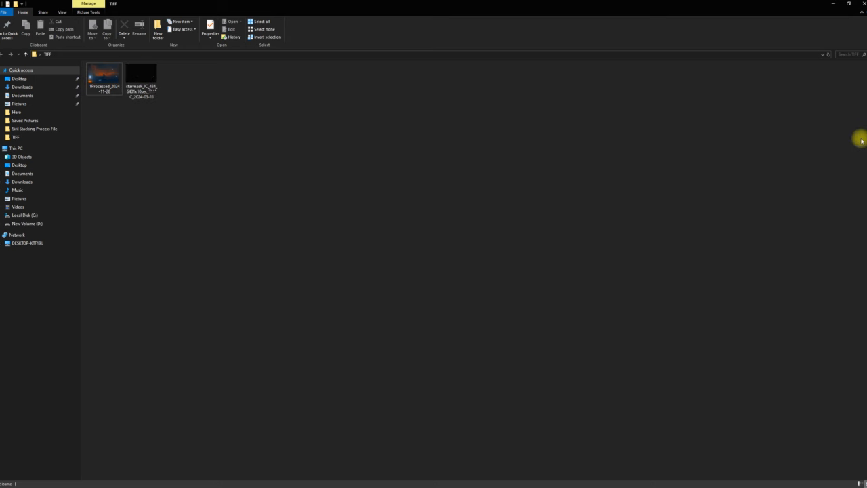
pyautogui.click(861, 4)
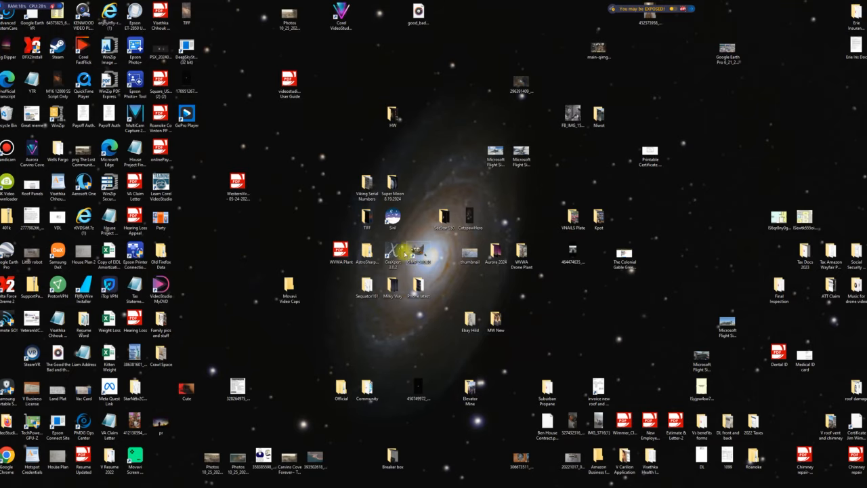
# Step: Launch the AstroSharp application from the desktop AstroSharp-DualPSF folder, close the folder window and maximize Deep Sky DeTools
pyautogui.doubleClick(365, 248)
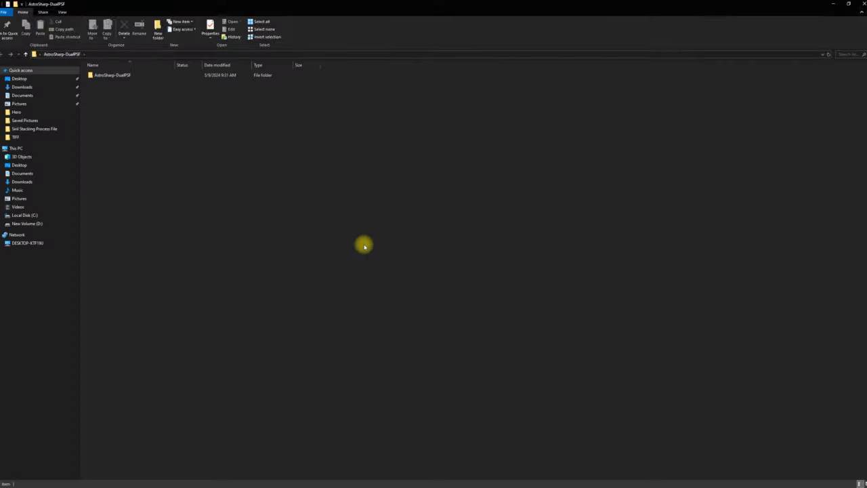
pyautogui.doubleClick(109, 75)
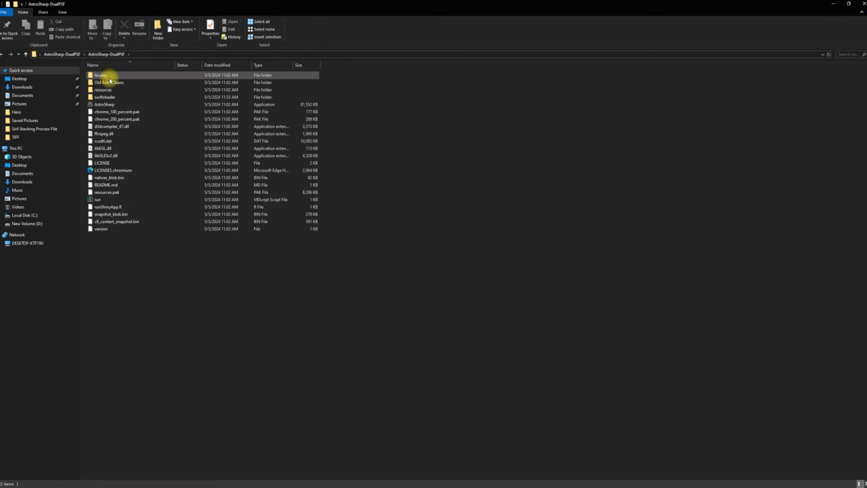
pyautogui.doubleClick(95, 104)
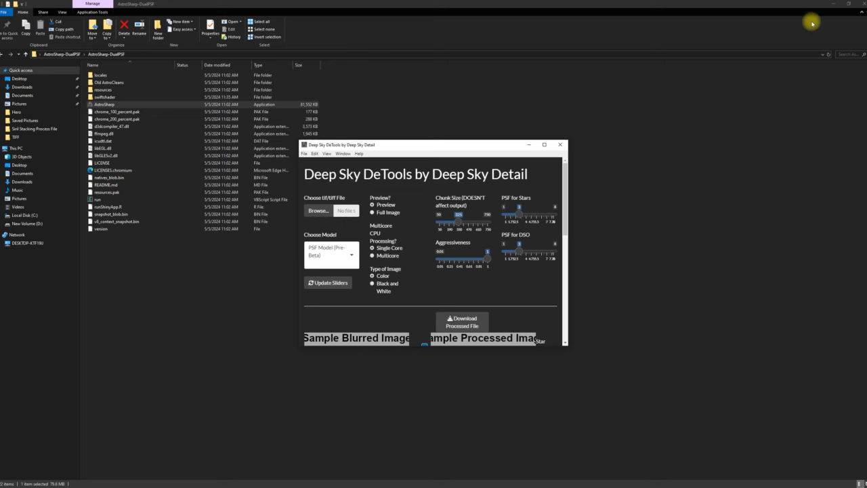
pyautogui.click(862, 7)
pyautogui.click(542, 143)
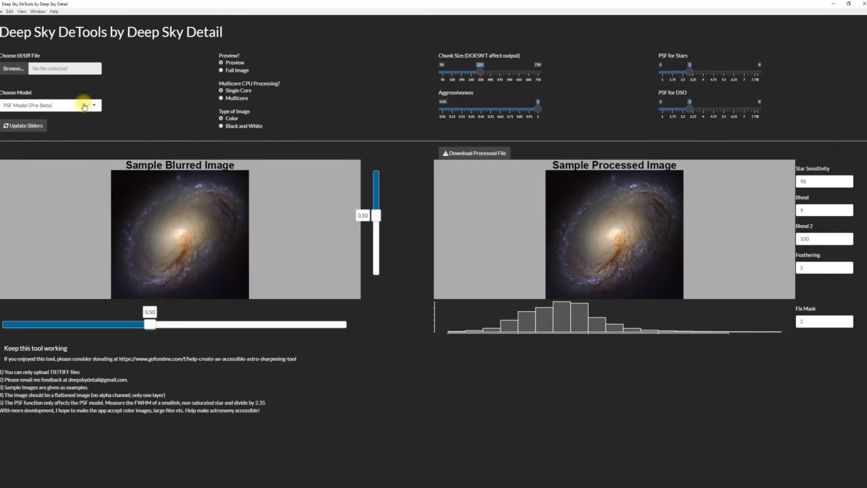
# Step: Choose the Second Beta model with Full Image processing and load the starmask_IC_434 TIFF
pyautogui.click(84, 107)
pyautogui.click(58, 129)
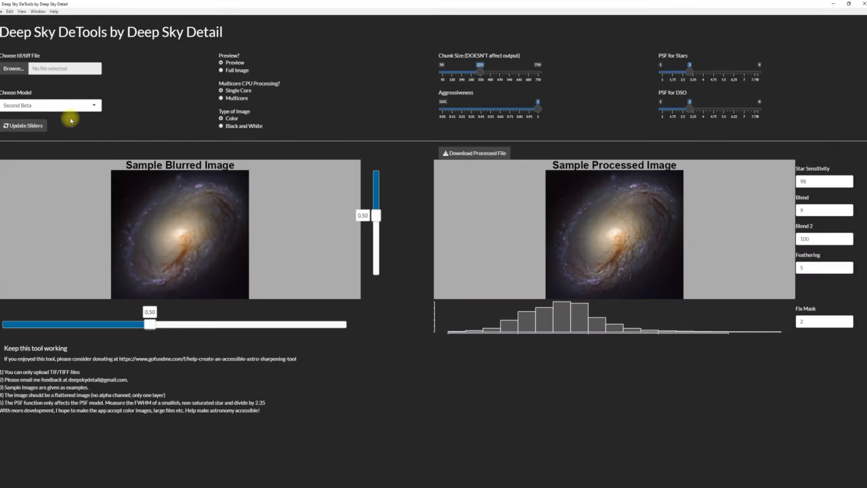
pyautogui.click(221, 70)
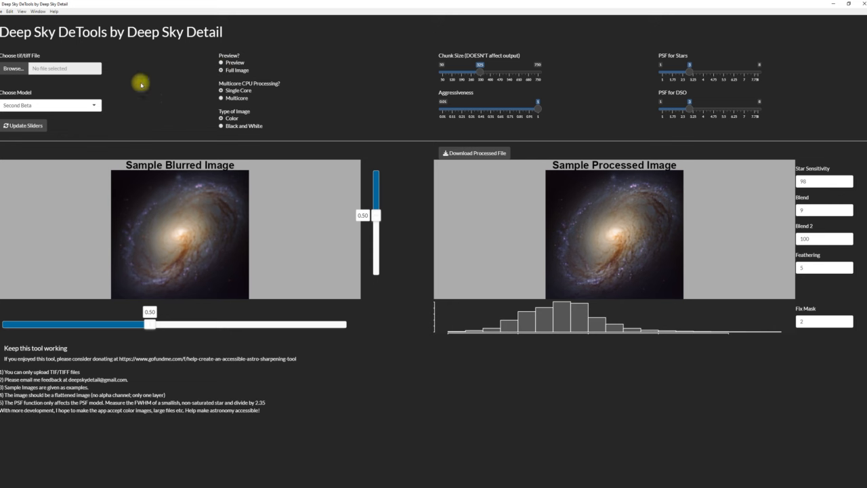
pyautogui.click(16, 70)
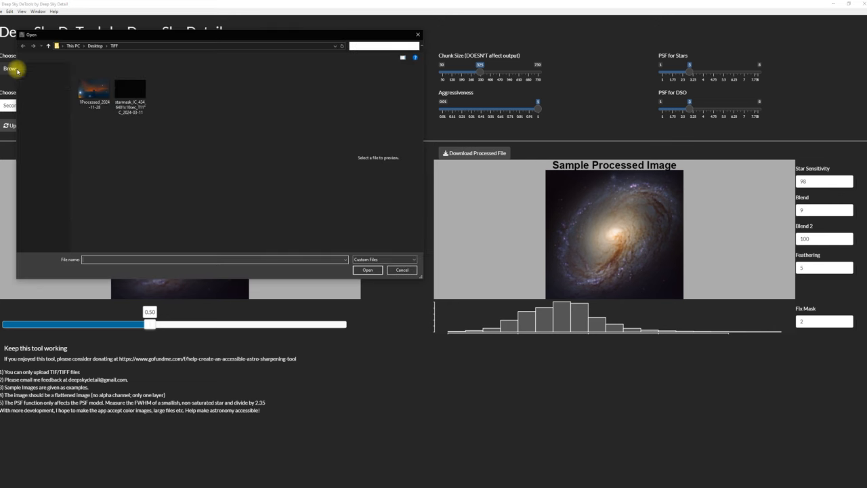
pyautogui.doubleClick(133, 91)
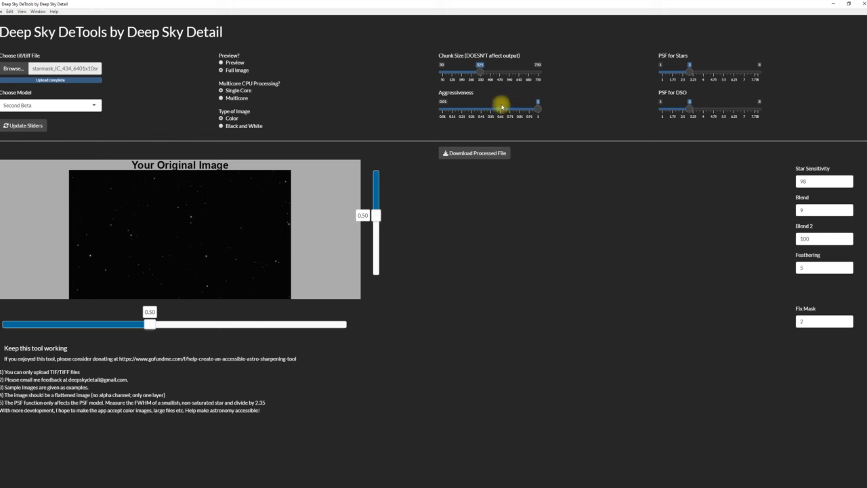
# Step: Process the star mask with Aggressiveness 0.15, PSF for DSO 1 and PSF for Stars 1.5
pyautogui.moveTo(537, 111); pyautogui.dragTo(451, 118)
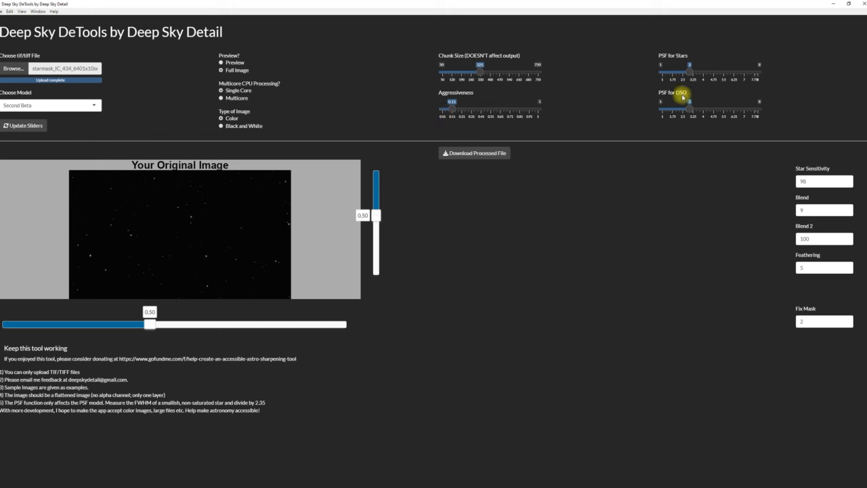
pyautogui.moveTo(688, 111); pyautogui.dragTo(658, 113)
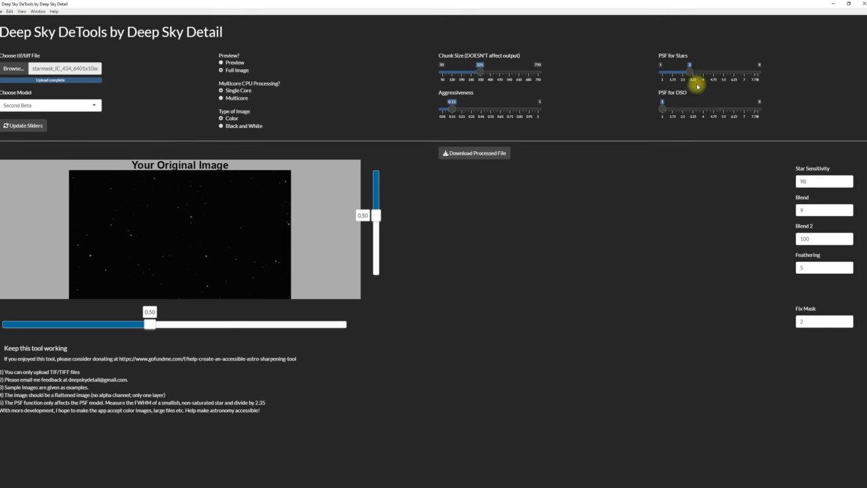
pyautogui.moveTo(690, 72); pyautogui.dragTo(668, 75)
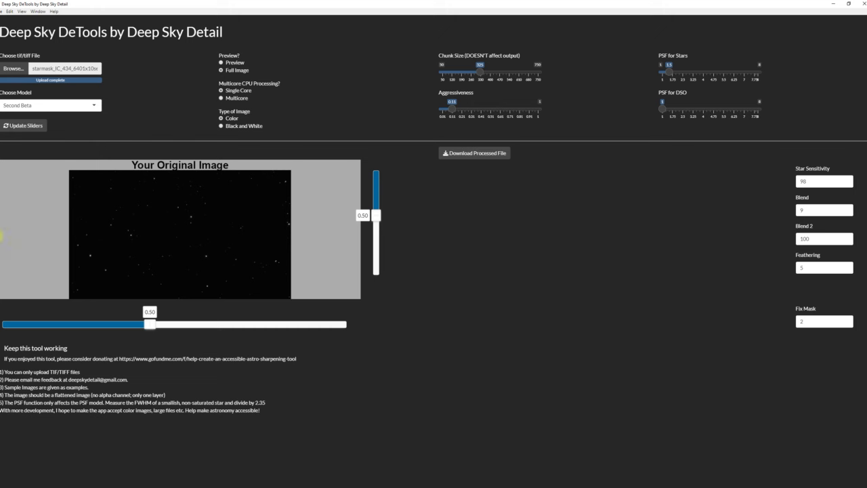
pyautogui.click(27, 124)
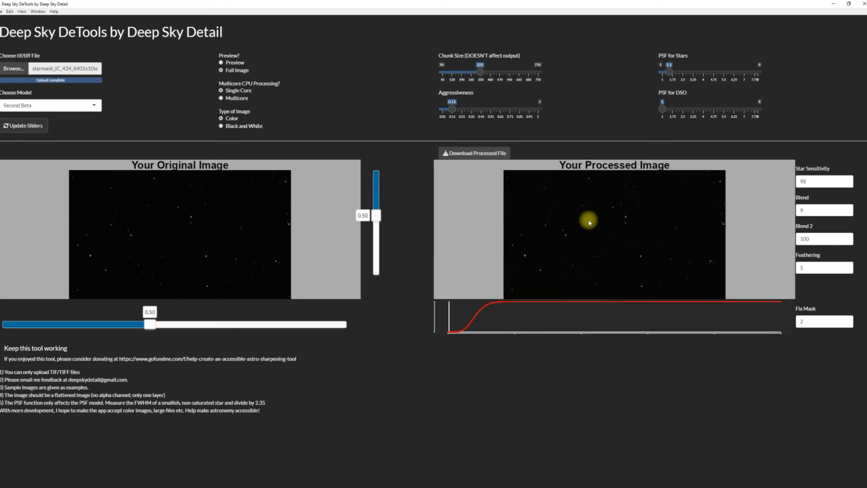
# Step: Download the processed star mask to the TIFF folder as Processed_2024-11-28 and close Deep Sky DeTools
pyautogui.click(476, 156)
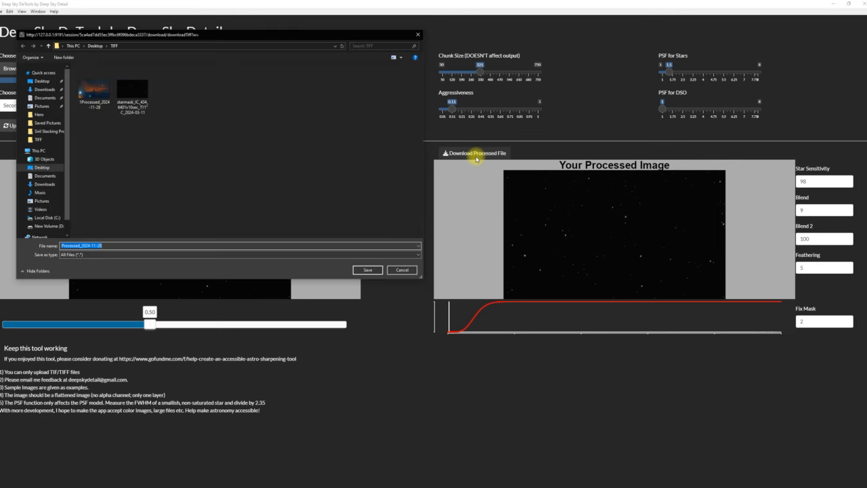
pyautogui.click(370, 270)
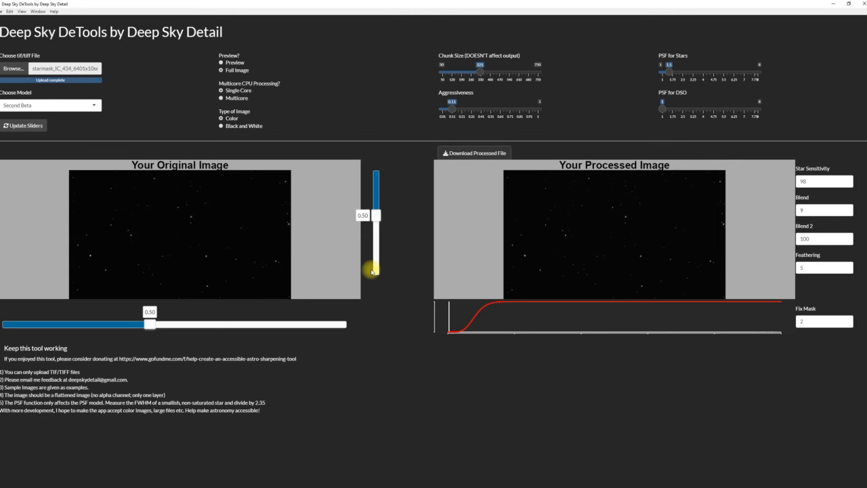
pyautogui.click(861, 3)
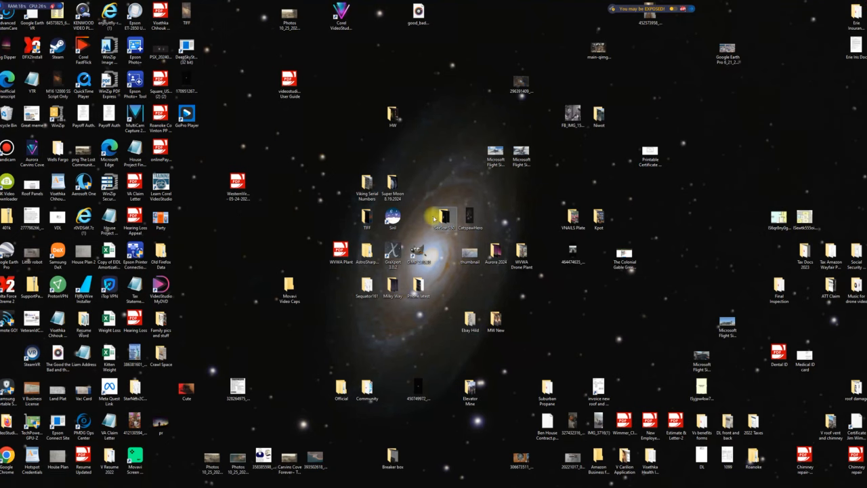
# Step: Delete the original starmask_IC_434 image from the desktop TIFF folder and close the folder
pyautogui.doubleClick(366, 227)
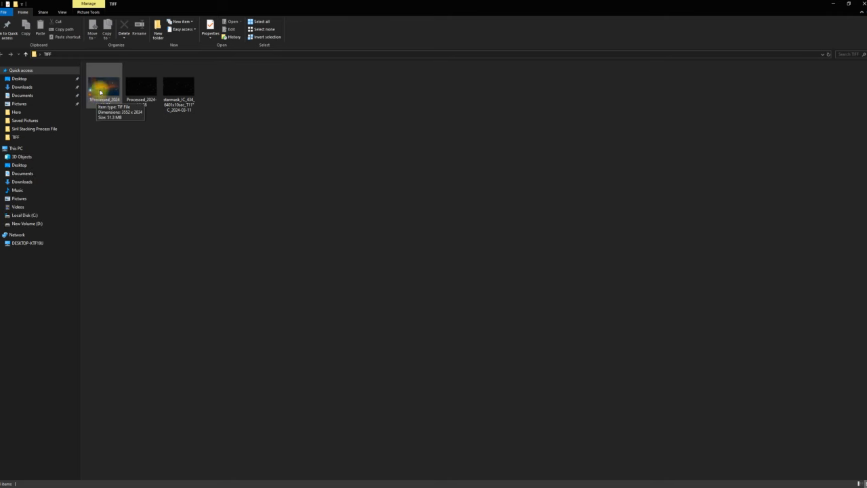
pyautogui.moveTo(102, 87)
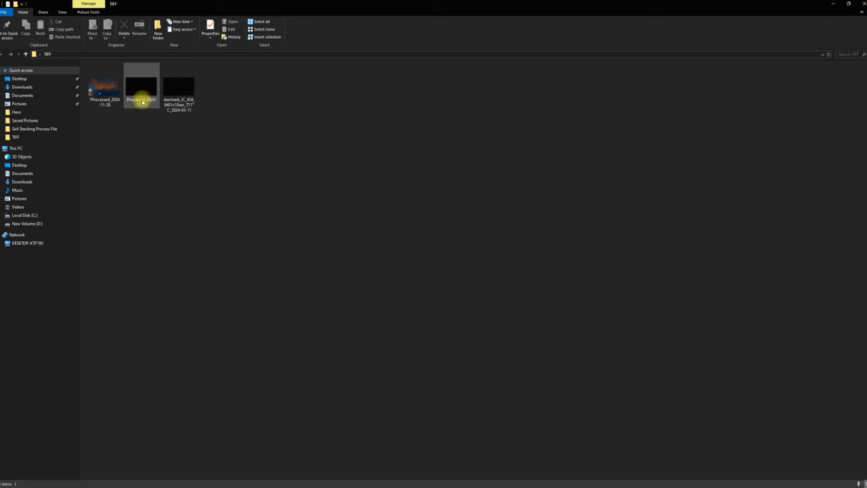
pyautogui.click(182, 92)
pyautogui.rightClick(182, 91)
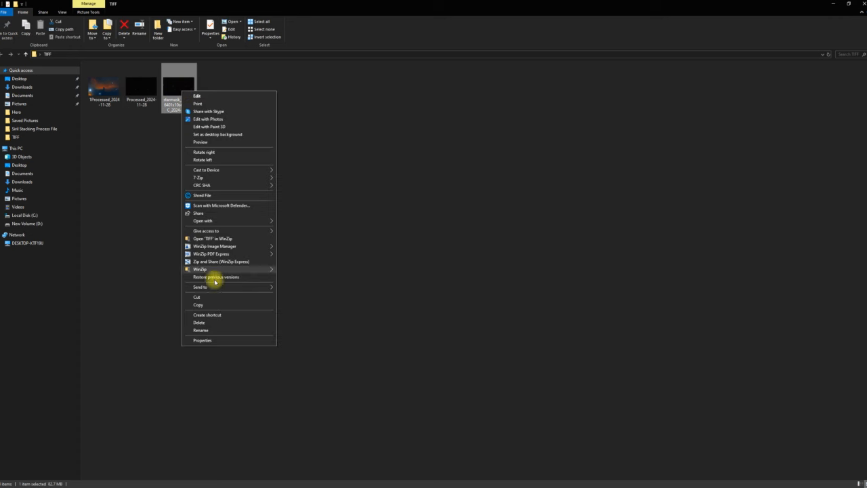
pyautogui.click(199, 322)
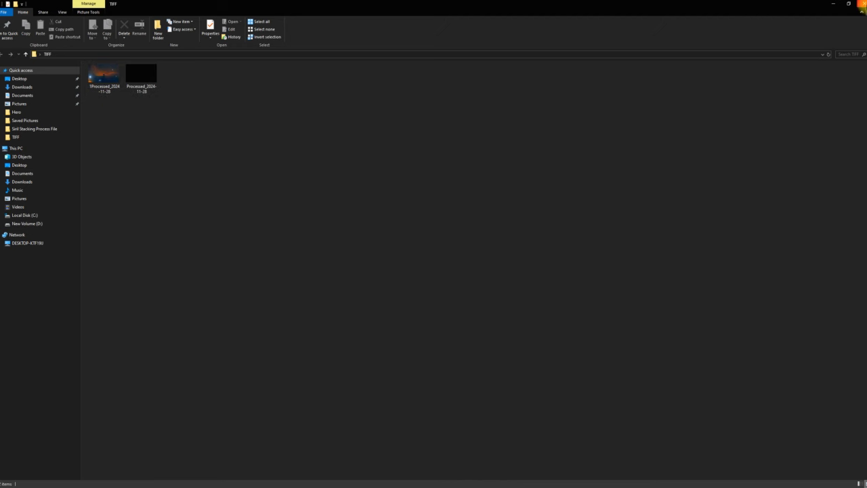
pyautogui.click(863, 3)
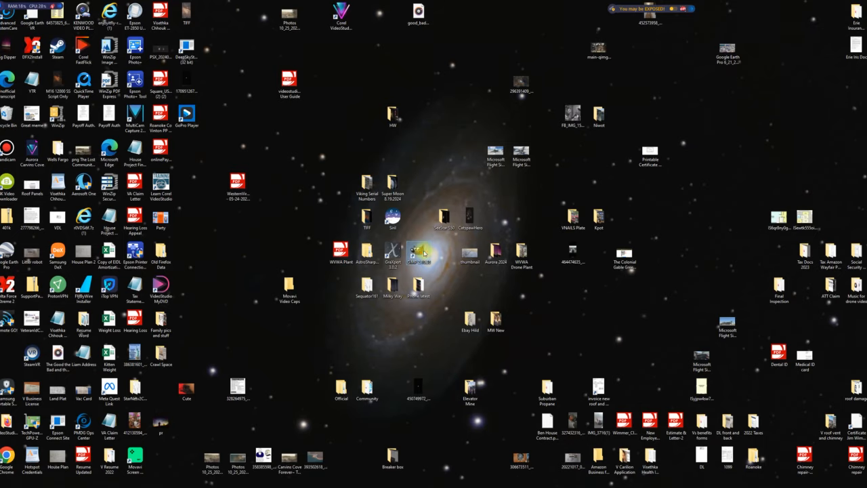
# Step: Launch GIMP and open 1Processed_2024-11-28.tif from the desktop TIFF folder
pyautogui.click(423, 253)
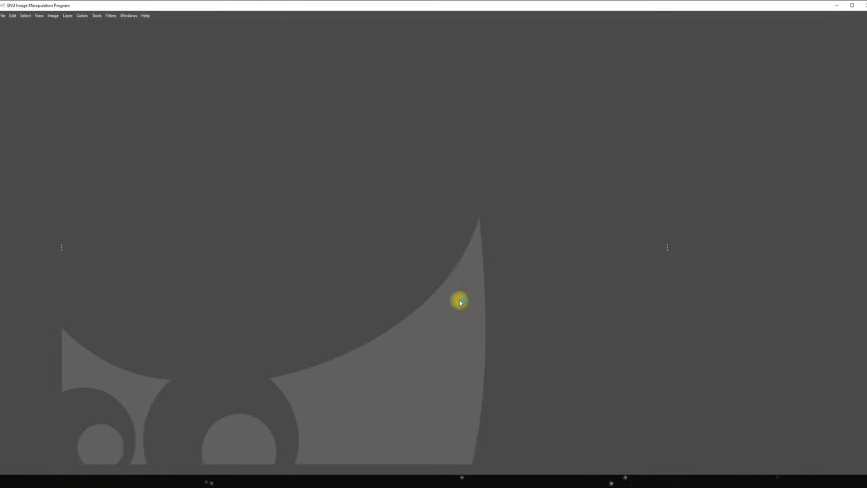
pyautogui.click(4, 16)
pyautogui.click(4, 17)
pyautogui.click(3, 16)
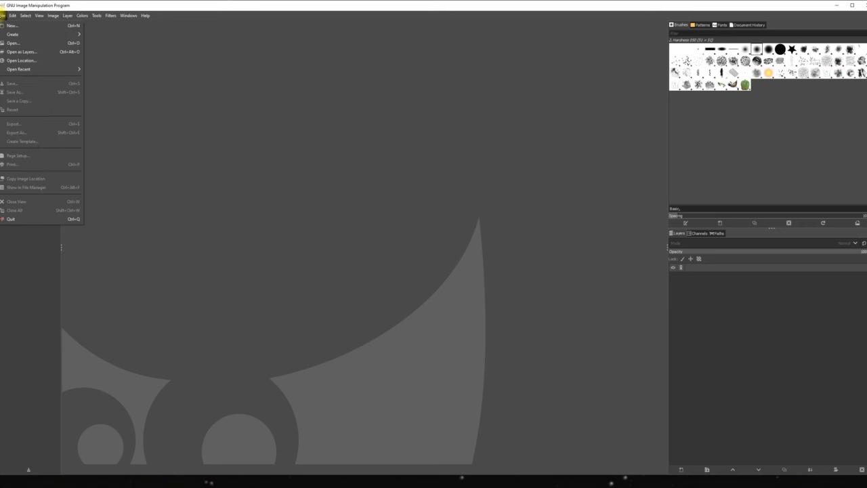
pyautogui.click(11, 43)
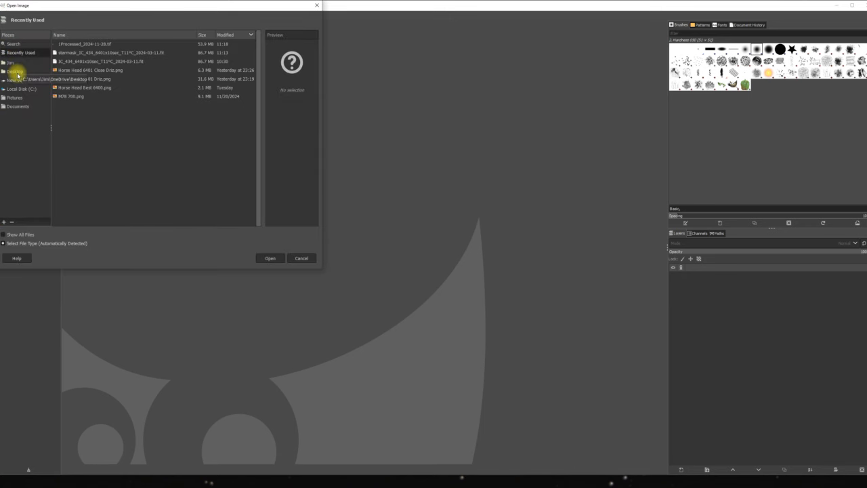
pyautogui.click(15, 72)
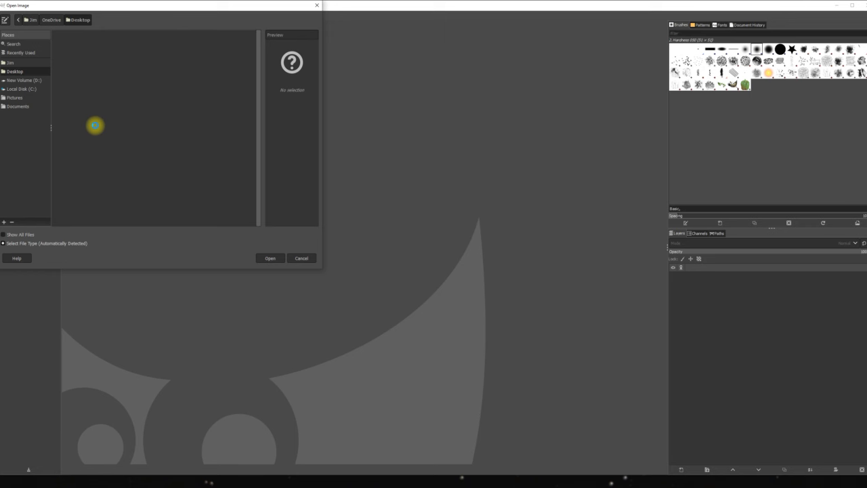
pyautogui.scroll(-1, 95, 129)
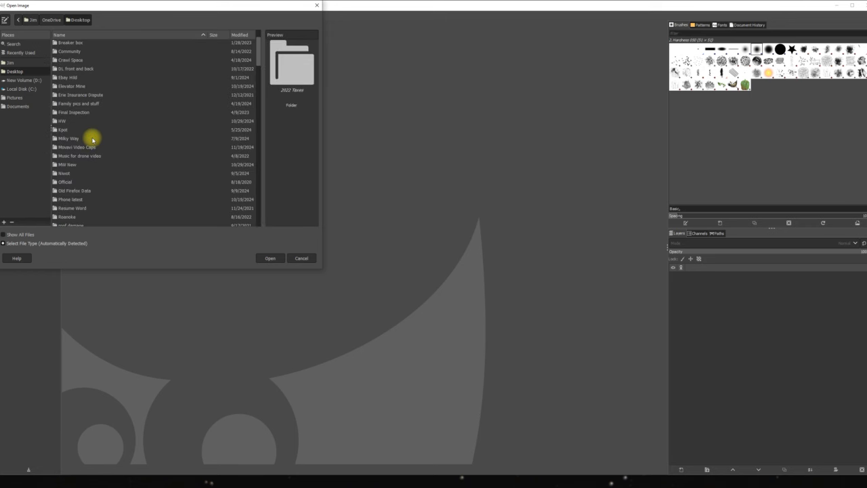
pyautogui.scroll(-4, 88, 141)
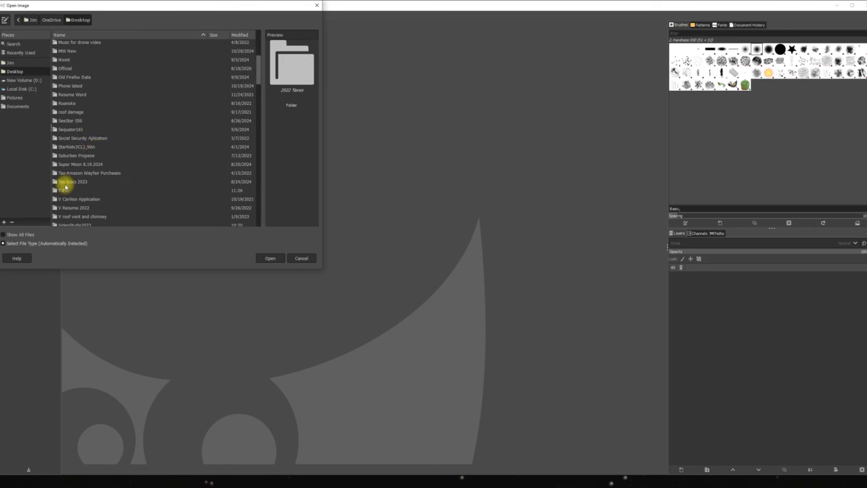
pyautogui.doubleClick(64, 189)
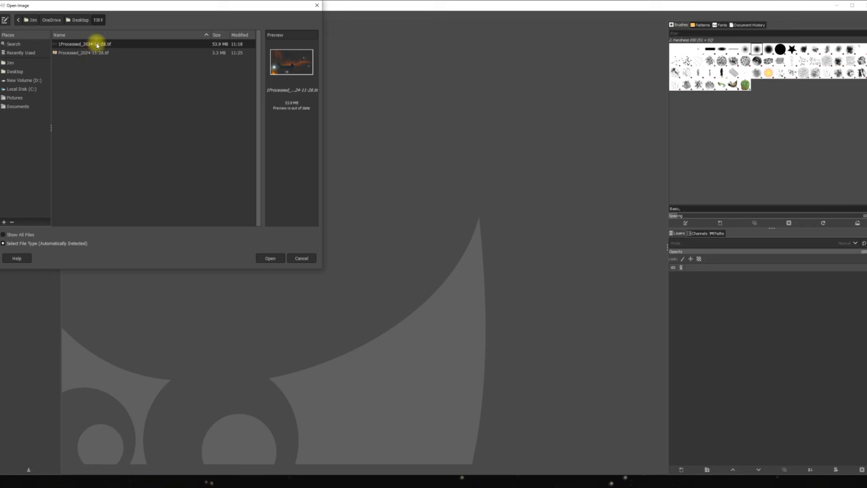
pyautogui.doubleClick(98, 44)
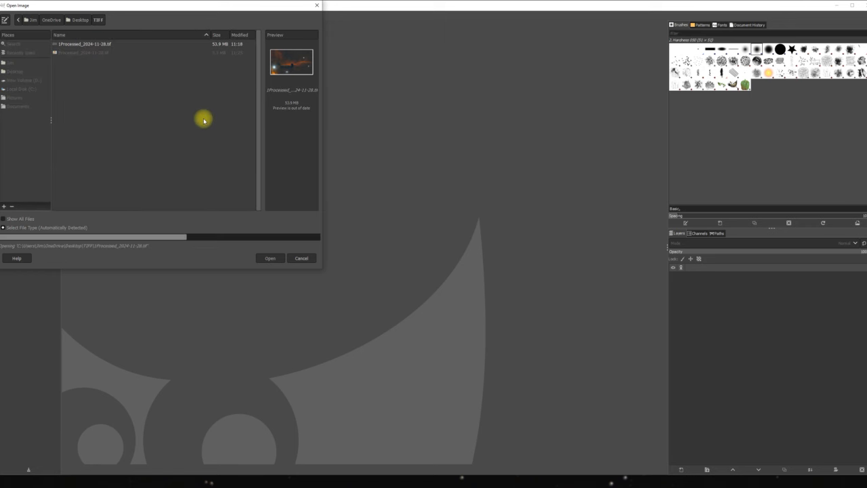
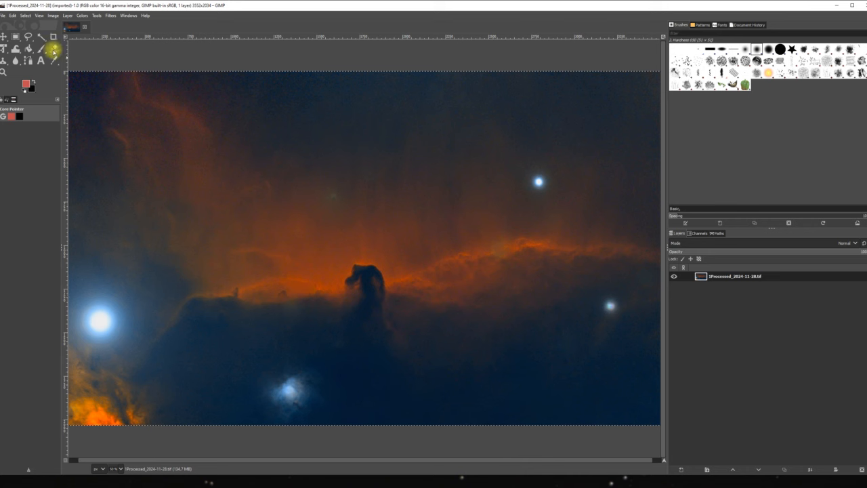
# Step: Sharpen the nebula image with Sharpen (Unsharp Mask) at an Amount of 0.077
pyautogui.click(39, 17)
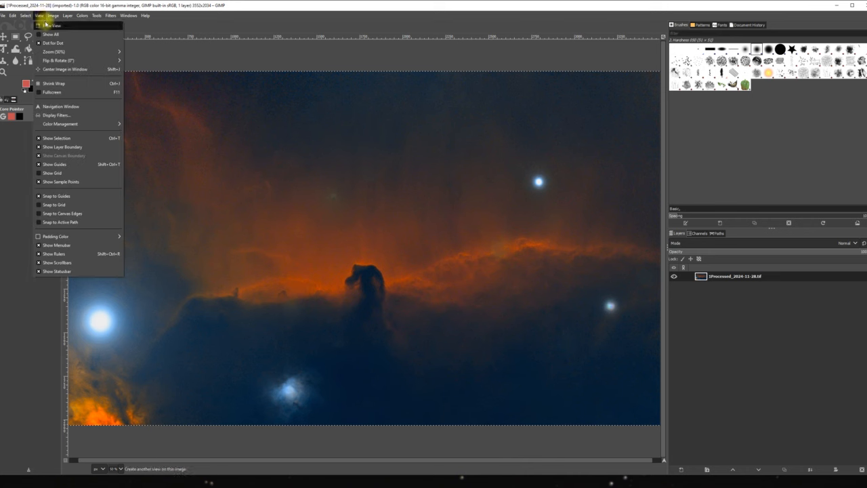
pyautogui.moveTo(64, 52)
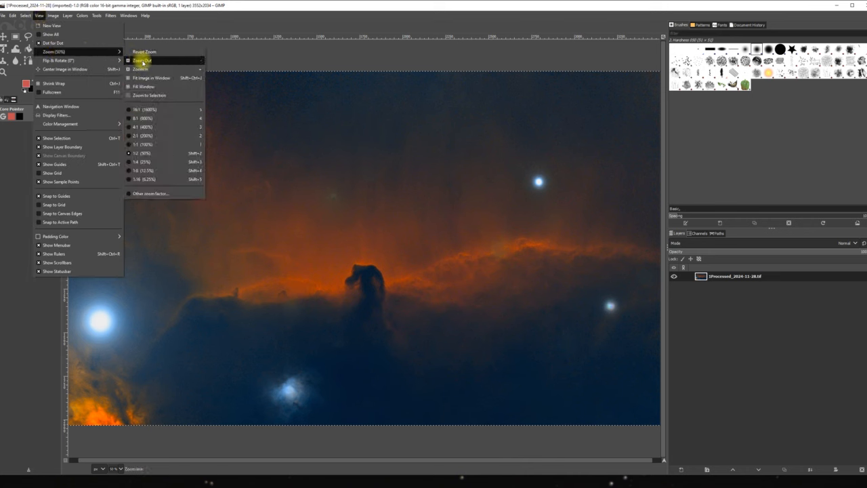
pyautogui.click(149, 86)
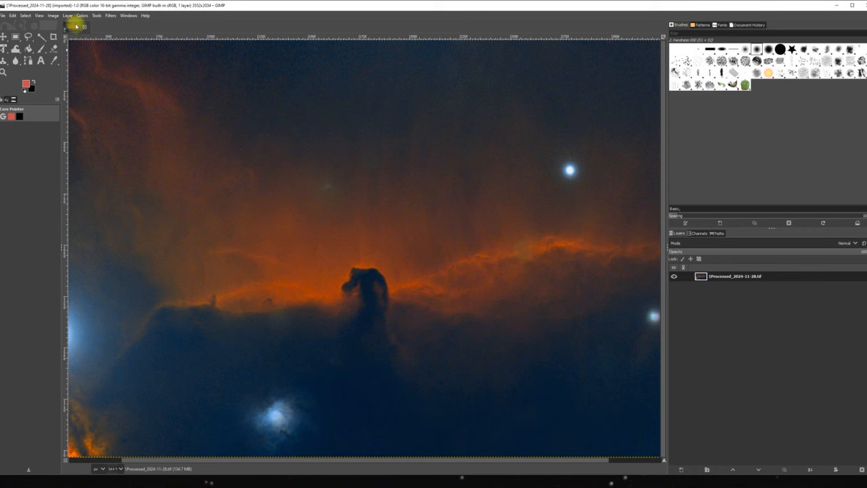
pyautogui.click(110, 15)
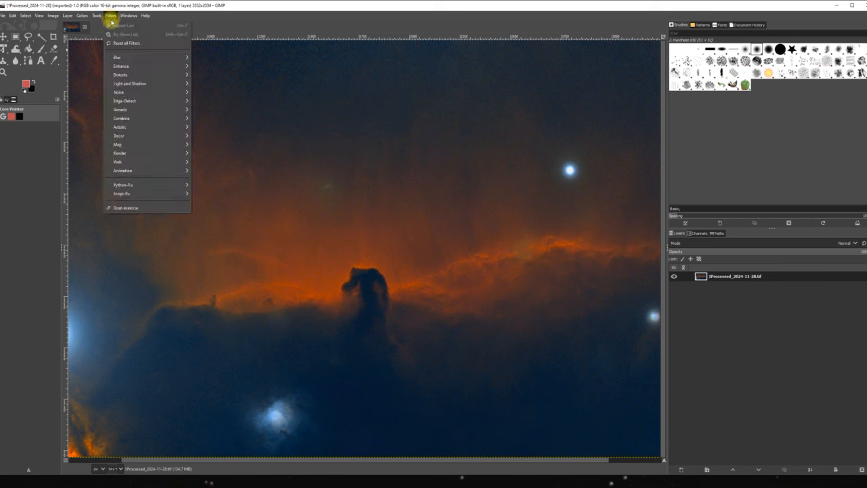
pyautogui.moveTo(131, 68)
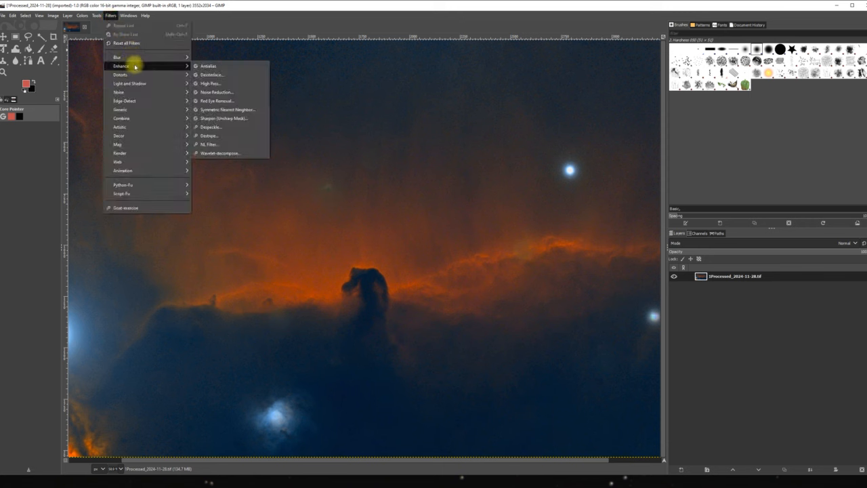
pyautogui.click(224, 119)
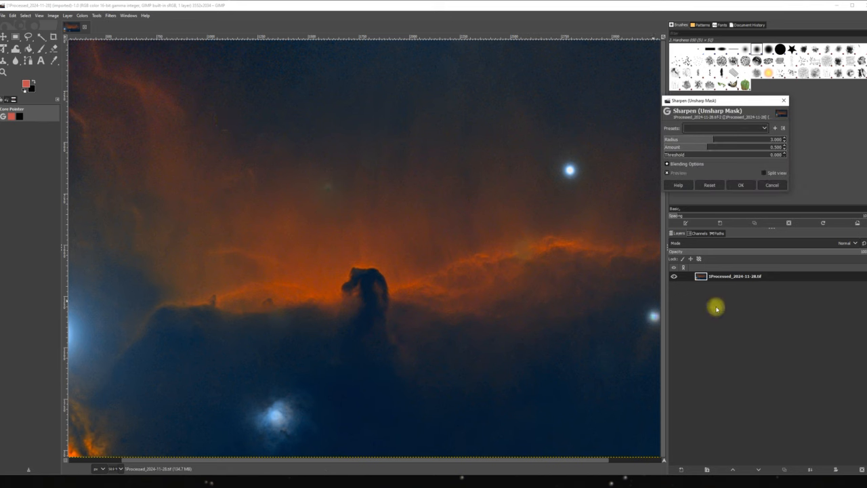
pyautogui.click(707, 147)
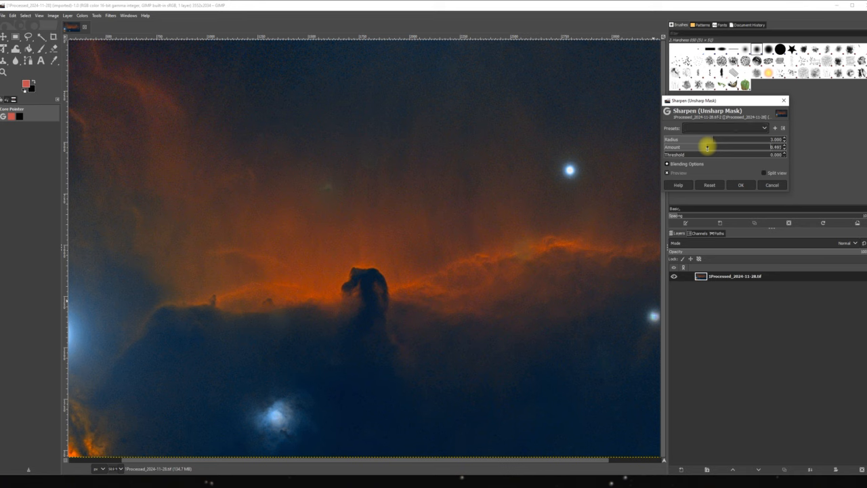
pyautogui.moveTo(710, 147); pyautogui.dragTo(739, 144)
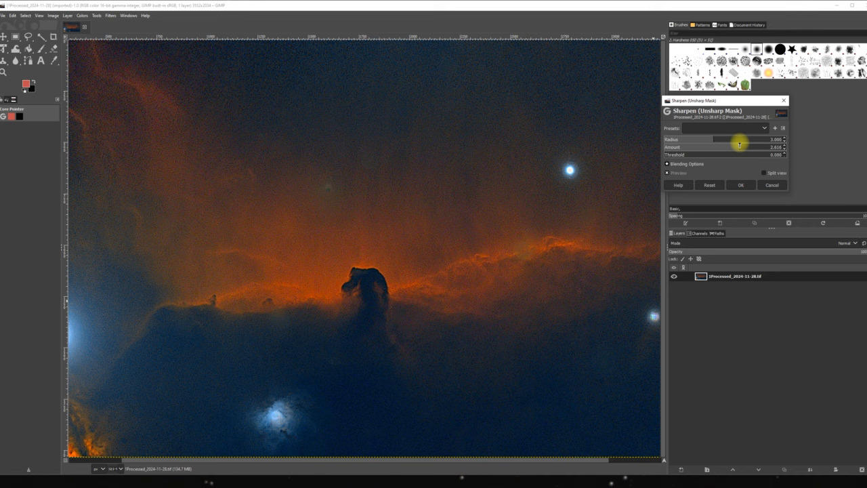
pyautogui.moveTo(732, 145); pyautogui.dragTo(685, 152)
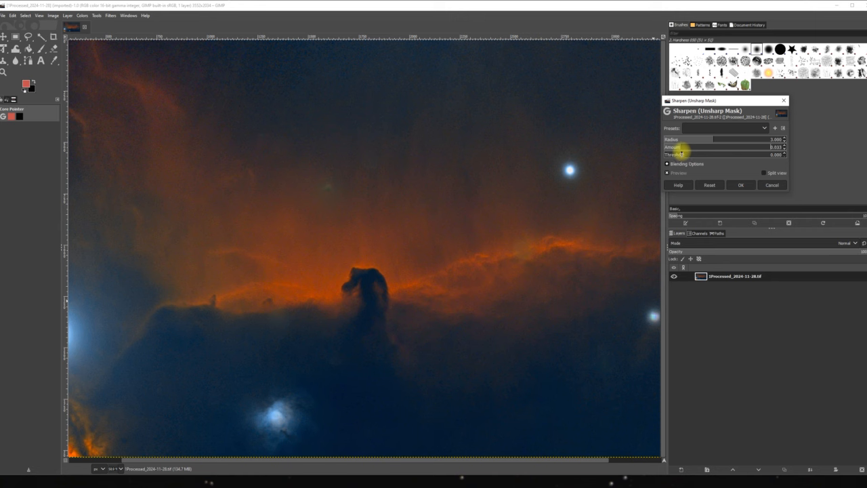
pyautogui.moveTo(679, 150); pyautogui.dragTo(660, 155)
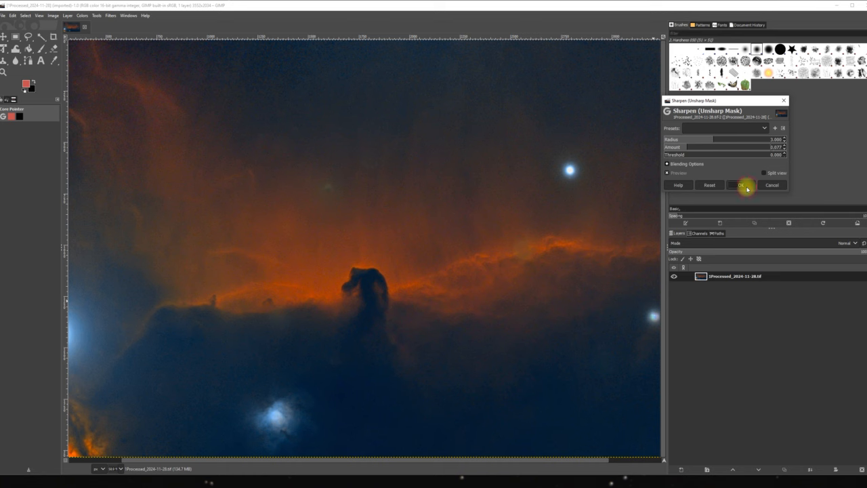
pyautogui.click(744, 186)
# Step: Apply the Noise Reduction filter to the nebula image with Strength lowered to about 2
pyautogui.click(110, 16)
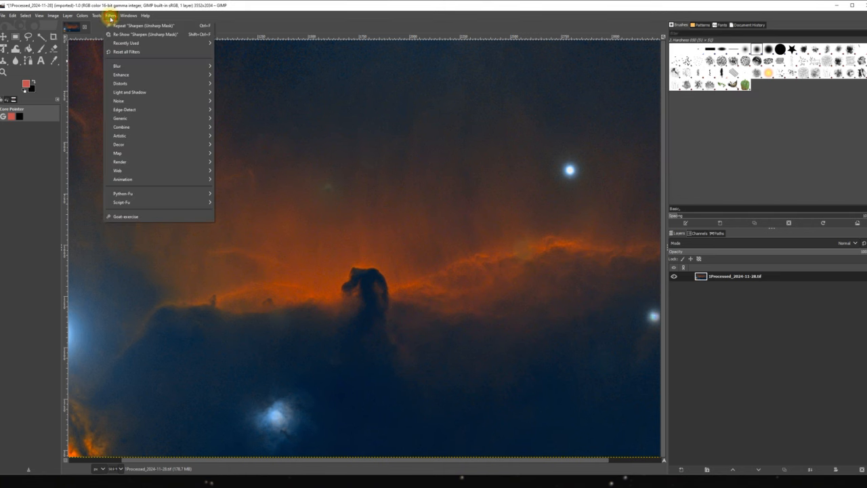
pyautogui.moveTo(133, 75)
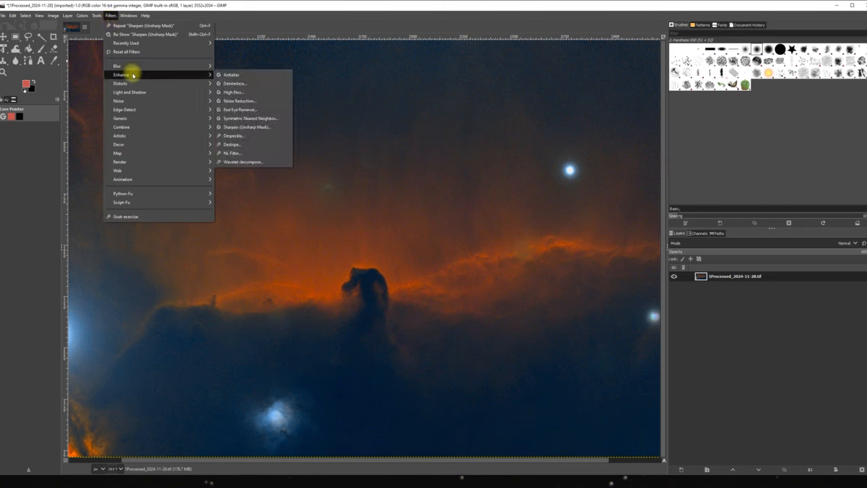
pyautogui.click(241, 101)
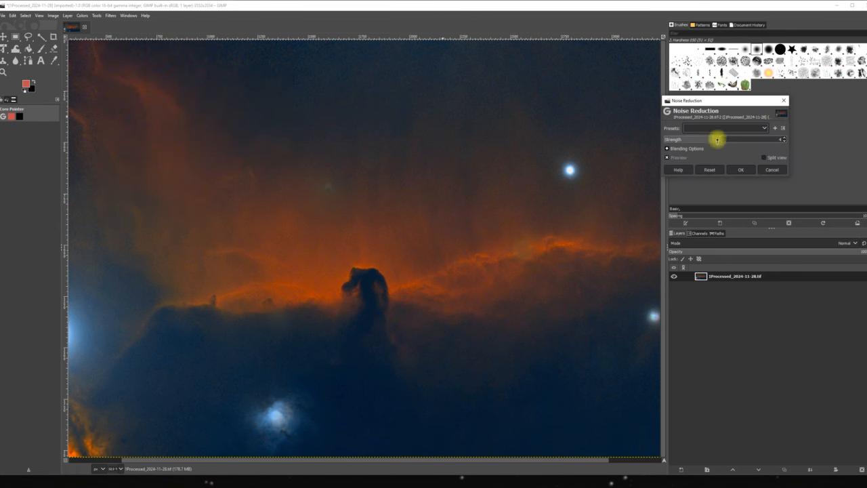
pyautogui.click(719, 140)
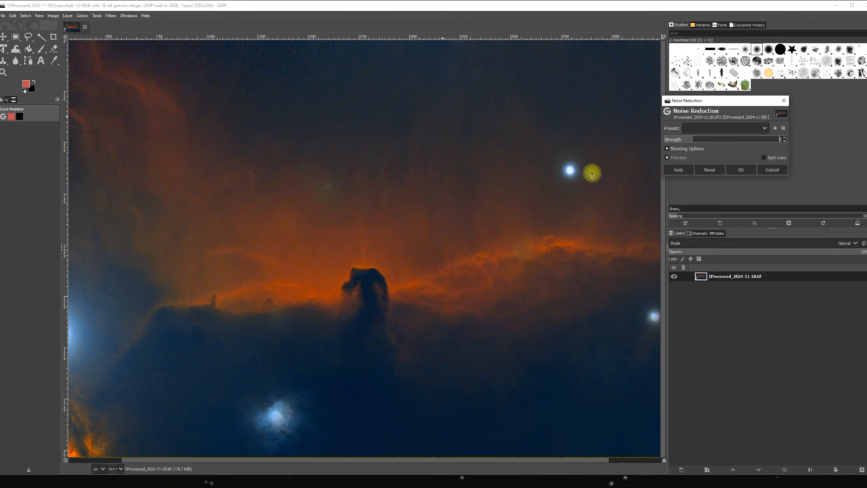
pyautogui.moveTo(718, 141); pyautogui.dragTo(750, 147)
pyautogui.moveTo(733, 145); pyautogui.dragTo(696, 146)
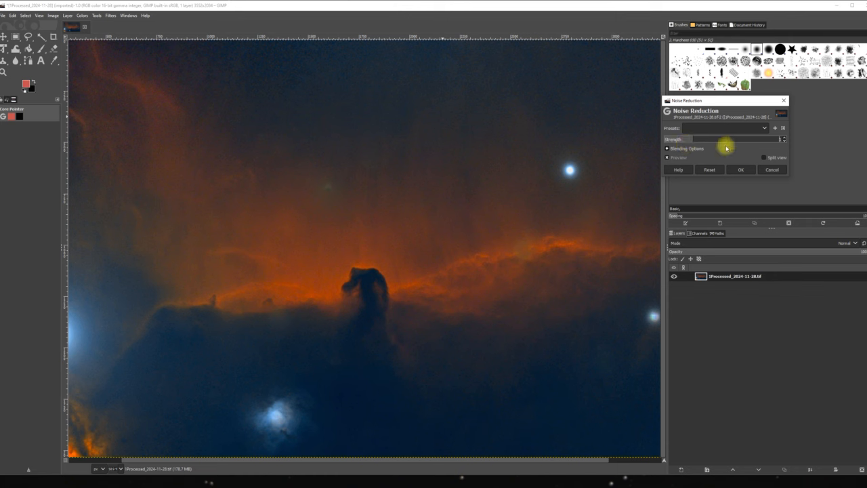
pyautogui.click(740, 169)
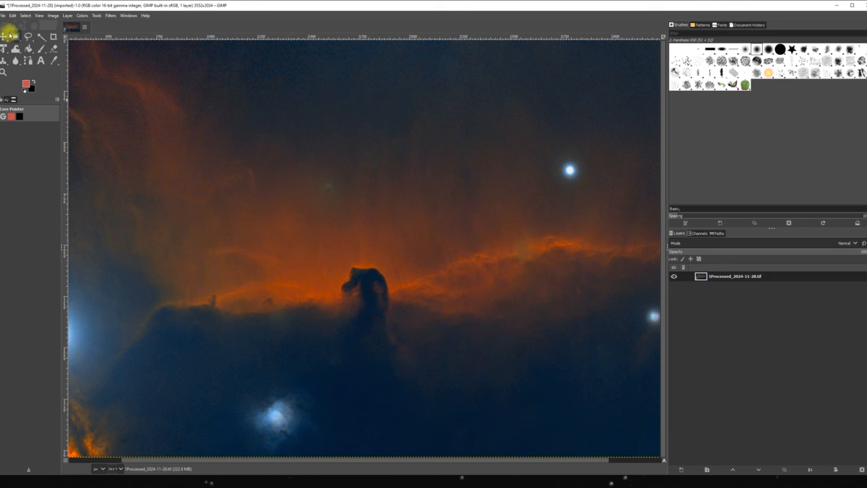
# Step: Start exporting the nebula image under its current name in the Flexible Image Transport System format
pyautogui.click(2, 16)
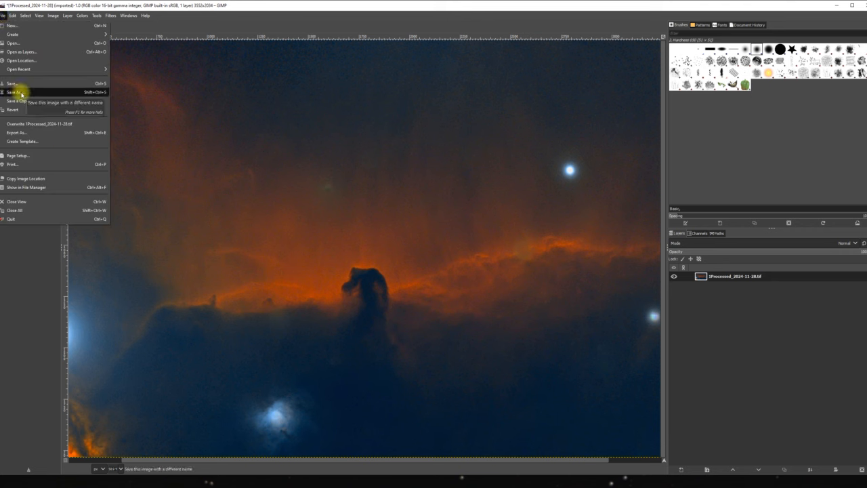
pyautogui.click(25, 132)
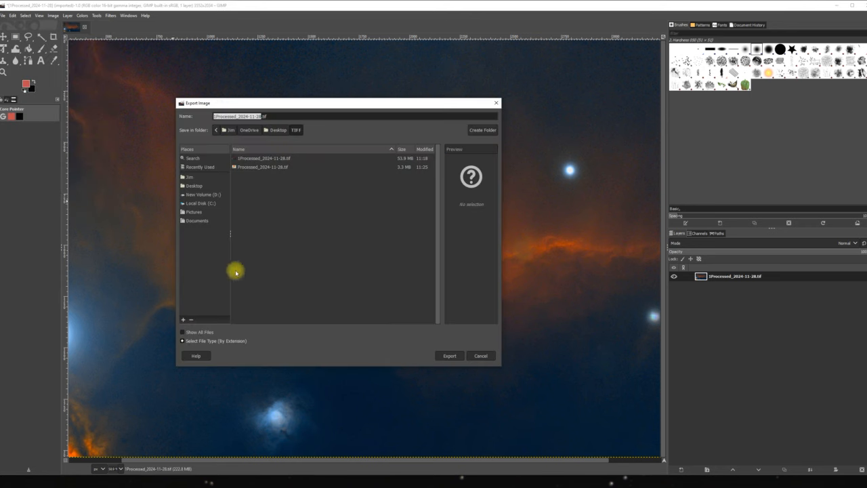
pyautogui.click(230, 341)
pyautogui.scroll(-5, 229, 342)
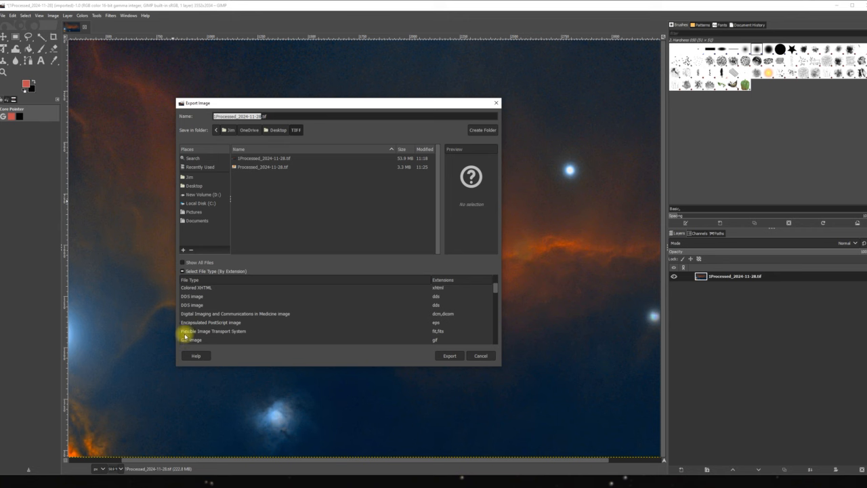
pyautogui.click(226, 332)
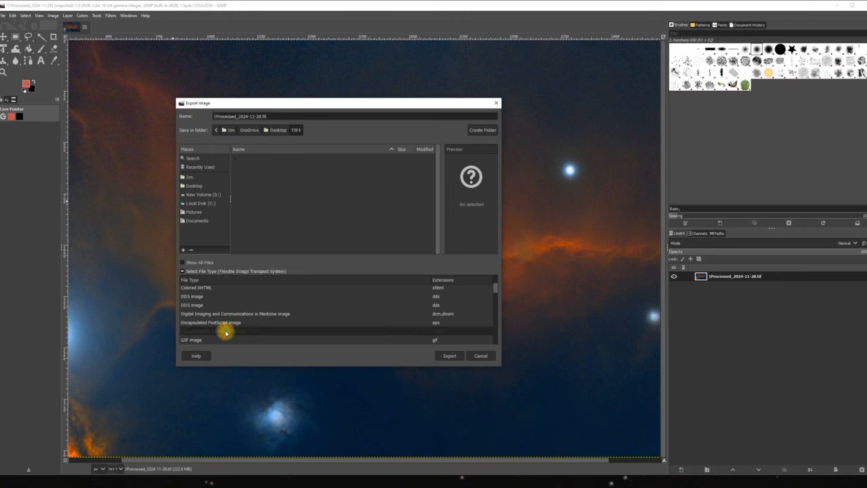
# Step: Export 1Processed_2024-11-28.fit into the Siril Stacking Process File folder on the D: drive
pyautogui.click(207, 196)
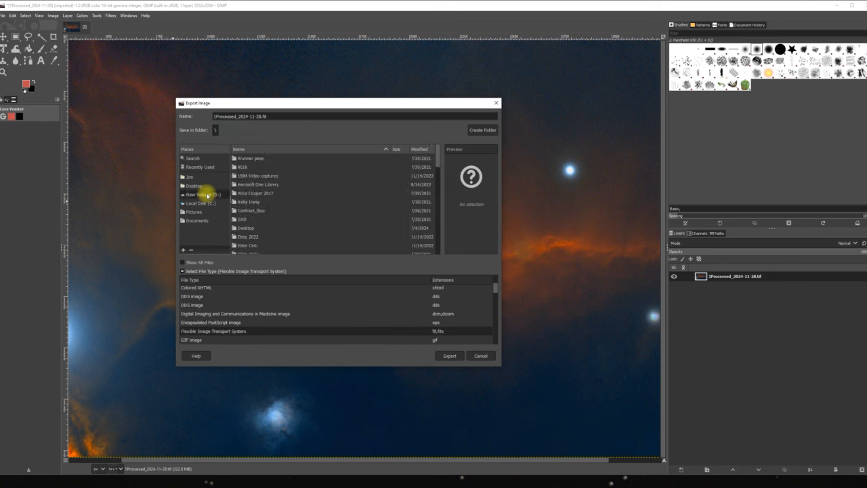
pyautogui.scroll(-2, 273, 216)
pyautogui.scroll(-10, 273, 215)
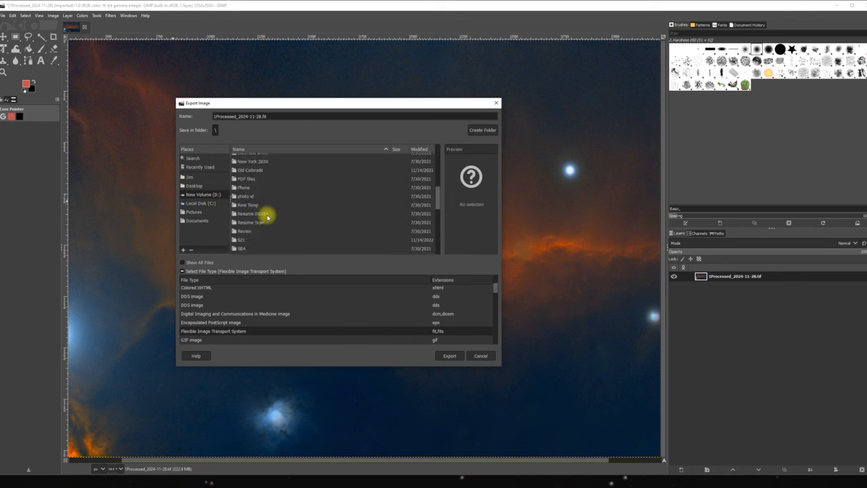
pyautogui.scroll(-1, 261, 215)
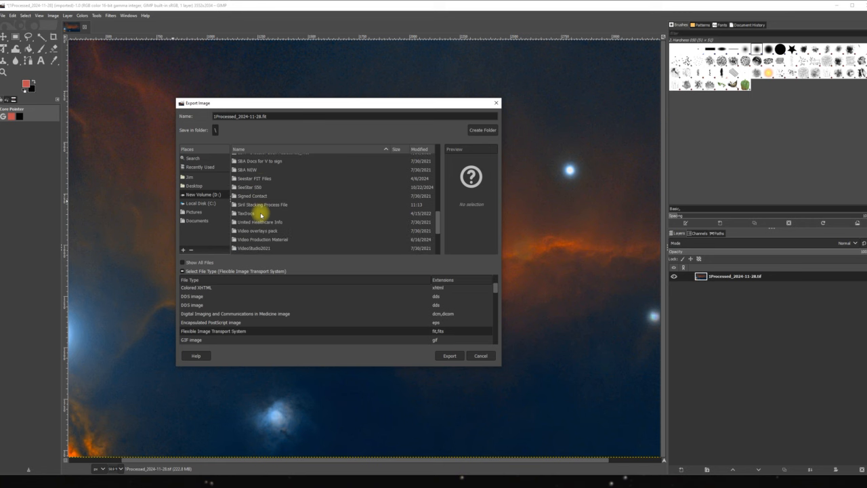
pyautogui.scroll(1, 276, 218)
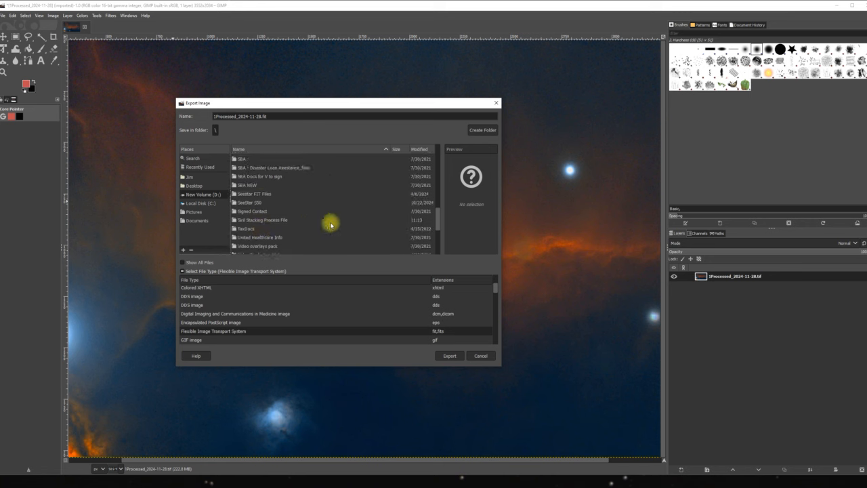
pyautogui.doubleClick(269, 220)
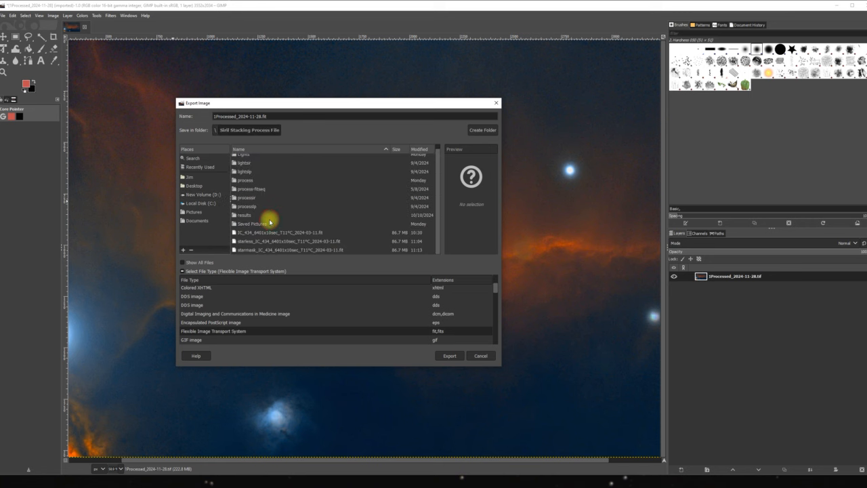
pyautogui.click(450, 355)
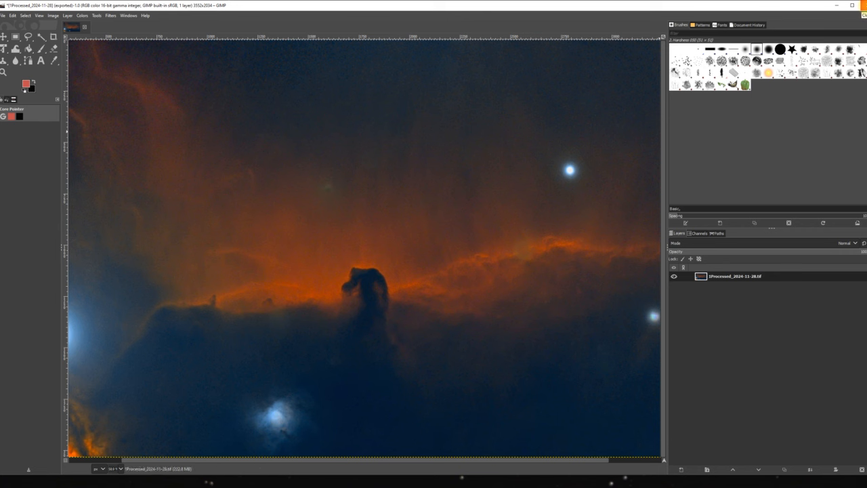
# Step: Quit GIMP, discarding the unsaved changes to the nebula image, and launch it again from the desktop
pyautogui.click(862, 4)
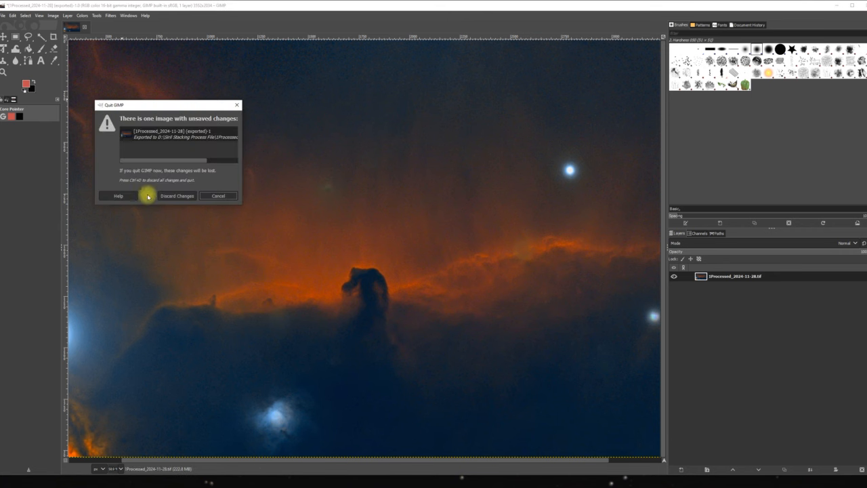
pyautogui.click(171, 196)
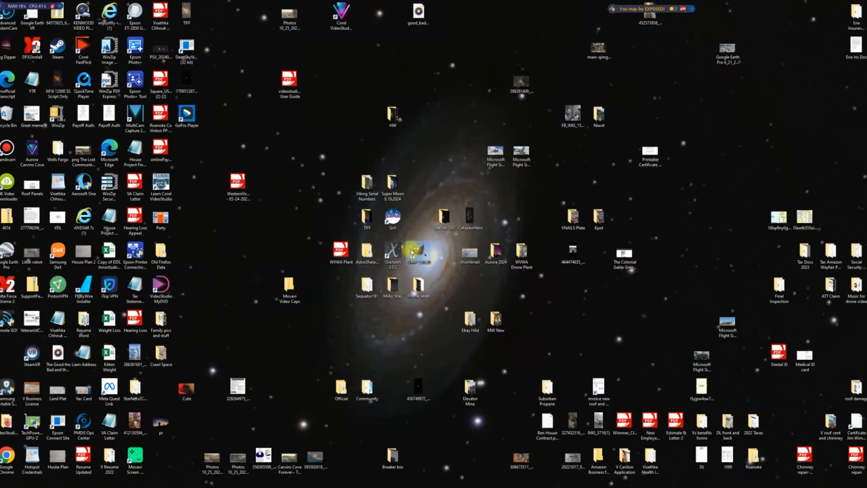
pyautogui.doubleClick(414, 249)
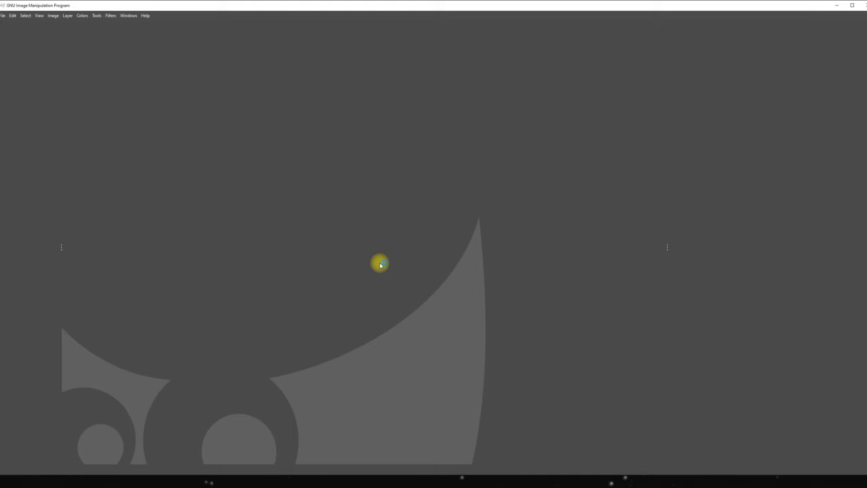
# Step: Open the star image Processed_2024-11-28.tif from the TIFF folder on the desktop
pyautogui.click(2, 15)
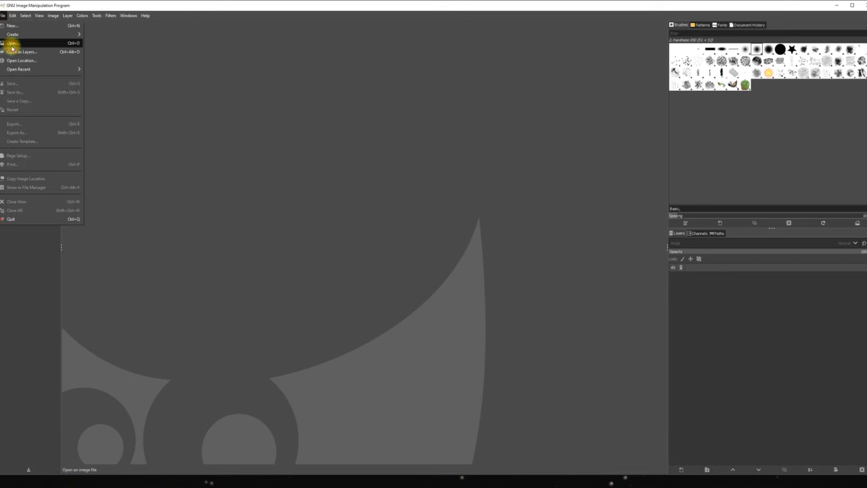
pyautogui.click(10, 45)
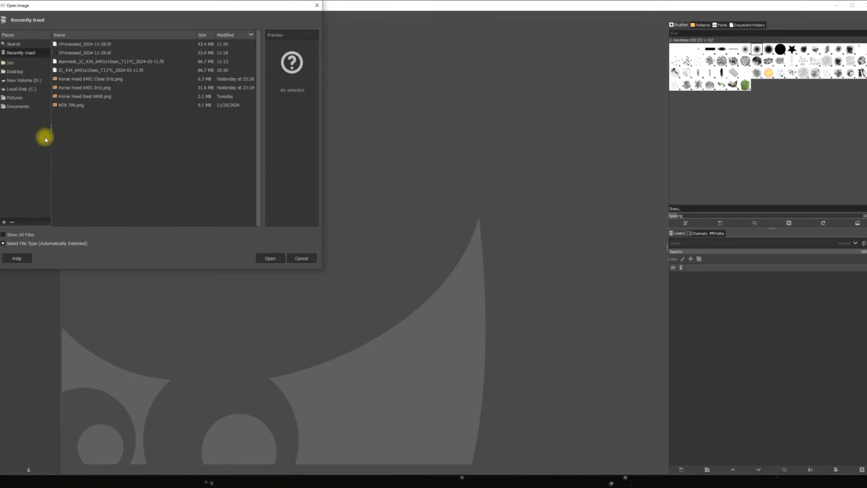
pyautogui.click(13, 72)
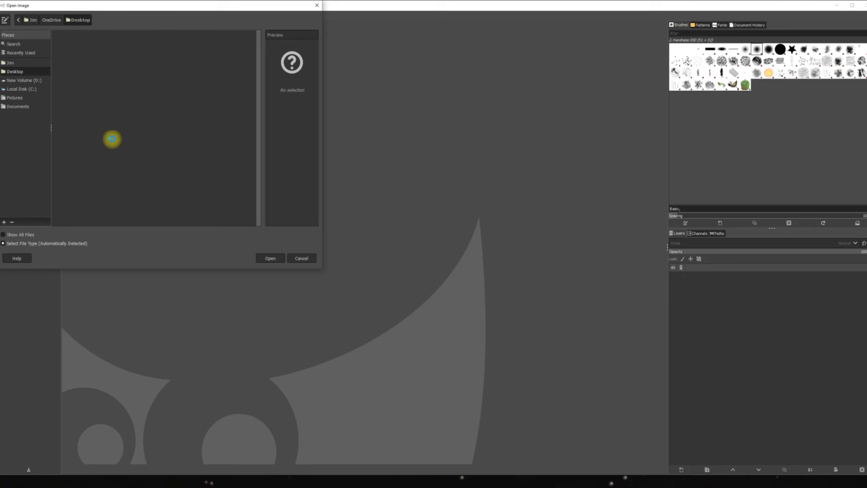
pyautogui.scroll(-3, 108, 132)
pyautogui.scroll(-1, 101, 136)
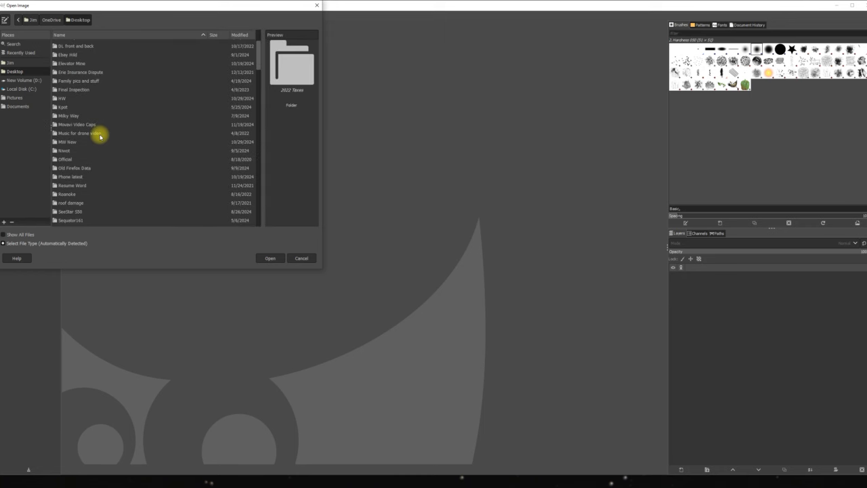
pyautogui.scroll(-3, 100, 136)
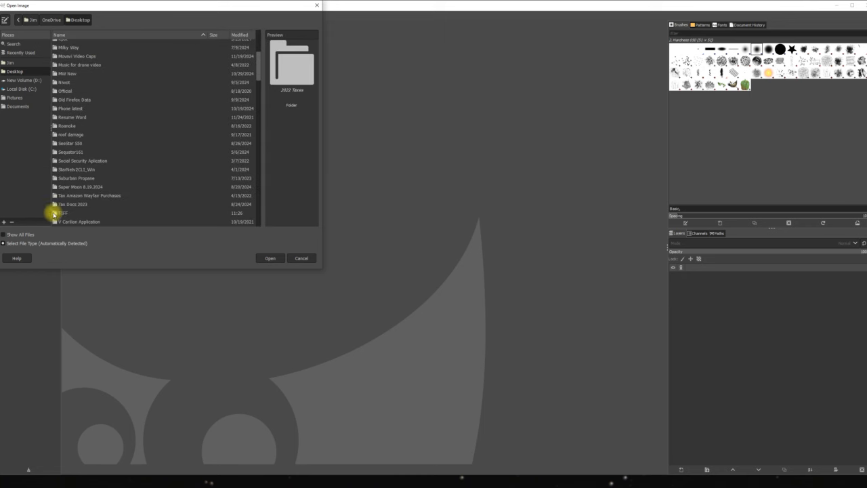
pyautogui.click(62, 212)
pyautogui.doubleClick(62, 212)
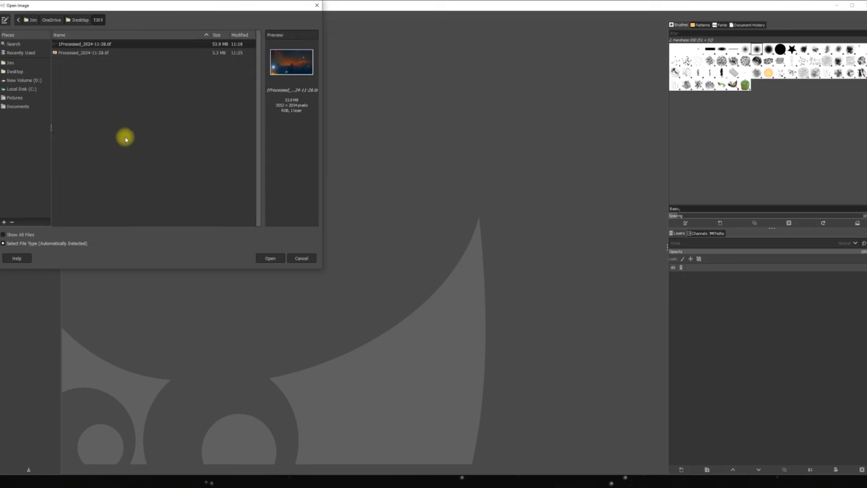
pyautogui.click(71, 53)
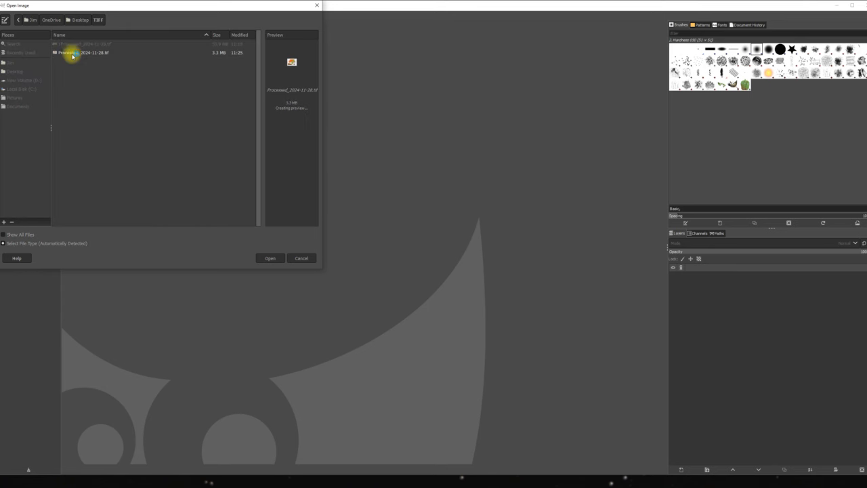
pyautogui.click(269, 258)
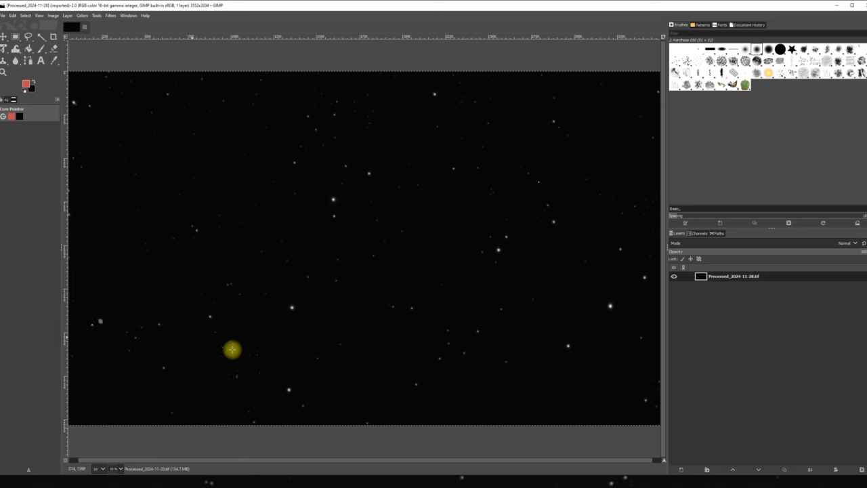
pyautogui.click(105, 322)
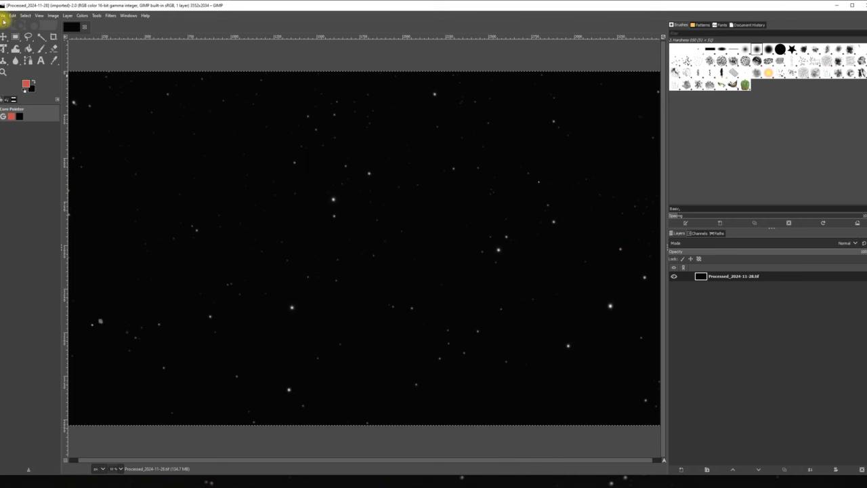
# Step: Start exporting the star image under its current name in the Flexible Image Transport System format
pyautogui.click(3, 16)
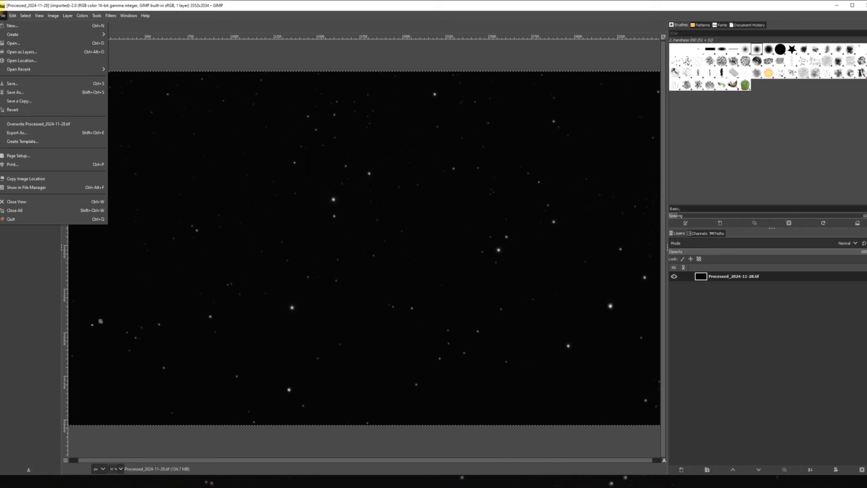
pyautogui.click(14, 134)
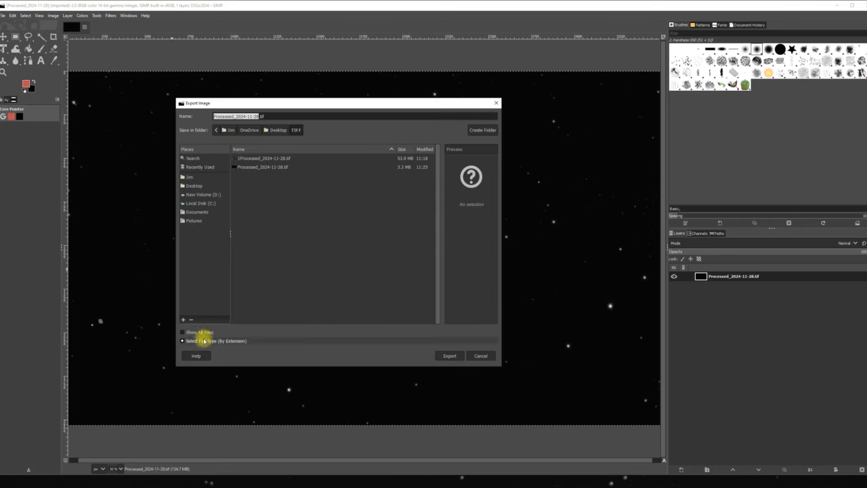
pyautogui.click(204, 341)
pyautogui.scroll(-3, 204, 341)
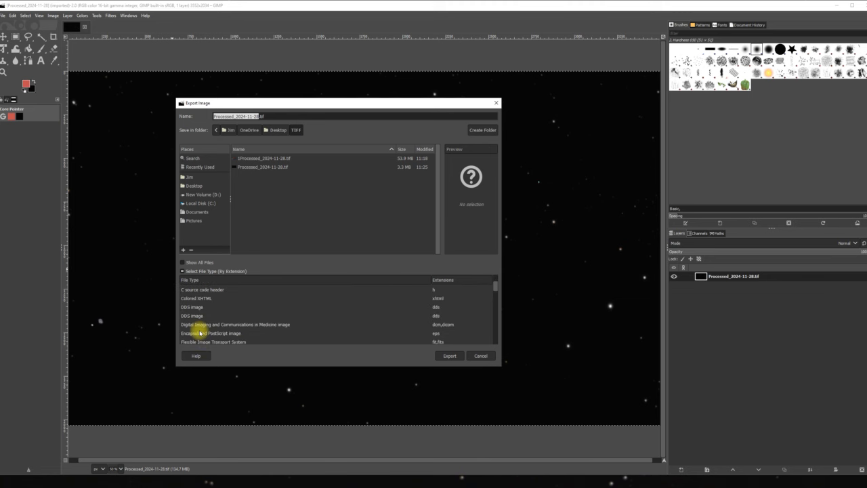
pyautogui.scroll(-2, 207, 333)
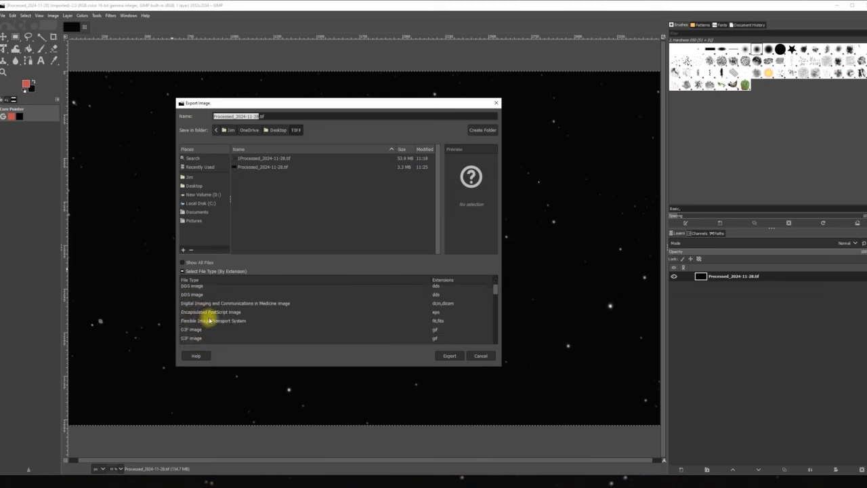
pyautogui.click(213, 321)
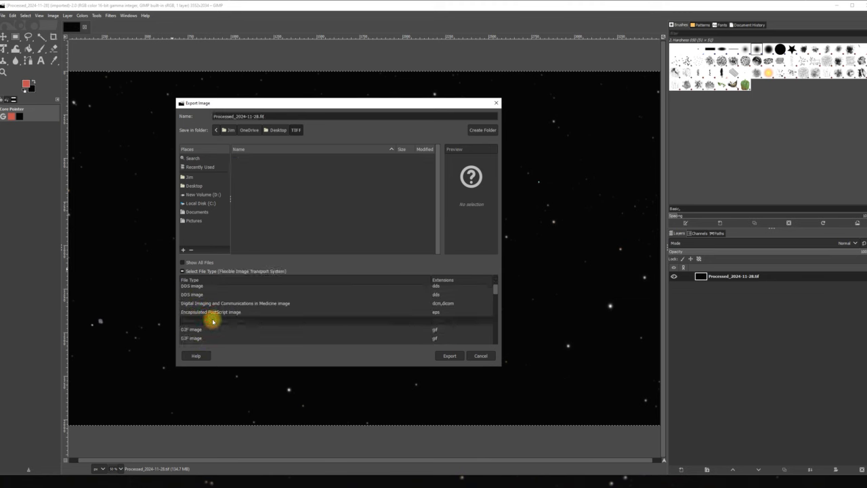
# Step: Export Processed_2024-11-28.fit into the Siril Stacking Process File folder on the D: drive and close GIMP
pyautogui.click(202, 194)
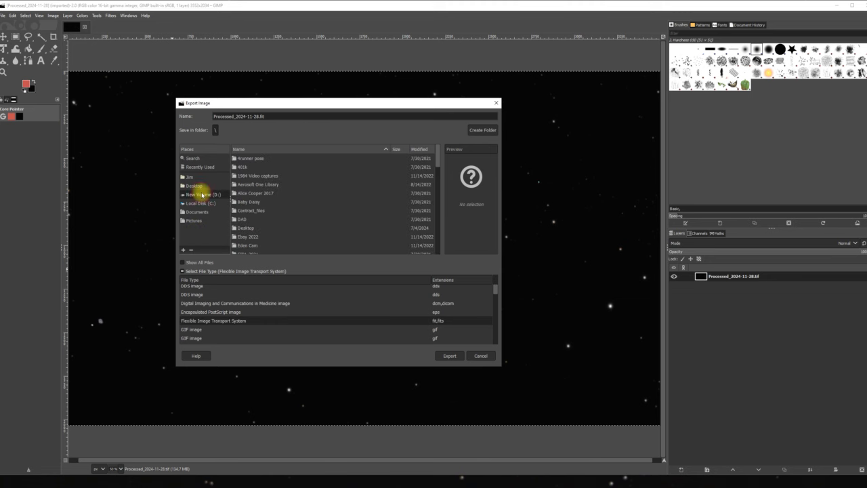
pyautogui.scroll(-5, 254, 203)
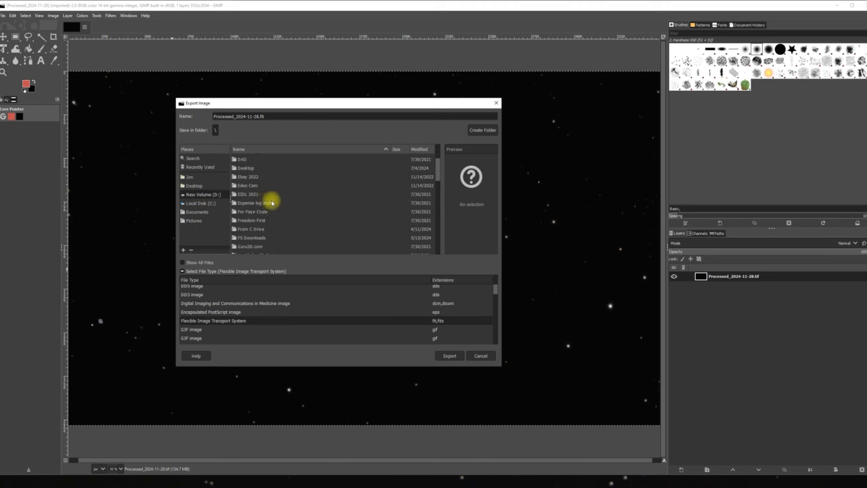
pyautogui.scroll(-3, 285, 204)
pyautogui.scroll(-4, 288, 207)
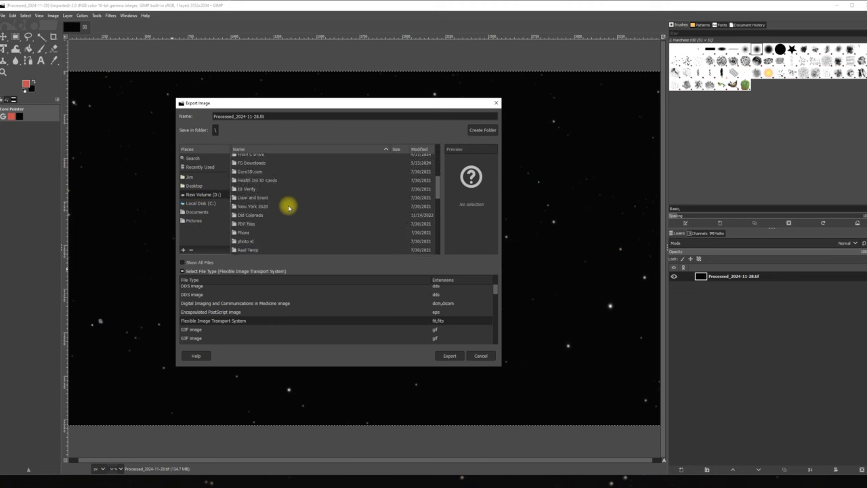
pyautogui.scroll(-2, 289, 214)
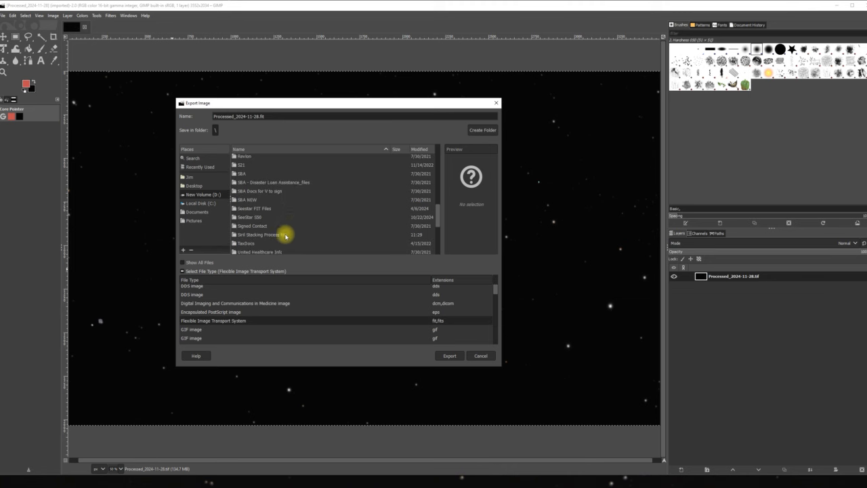
pyautogui.doubleClick(285, 235)
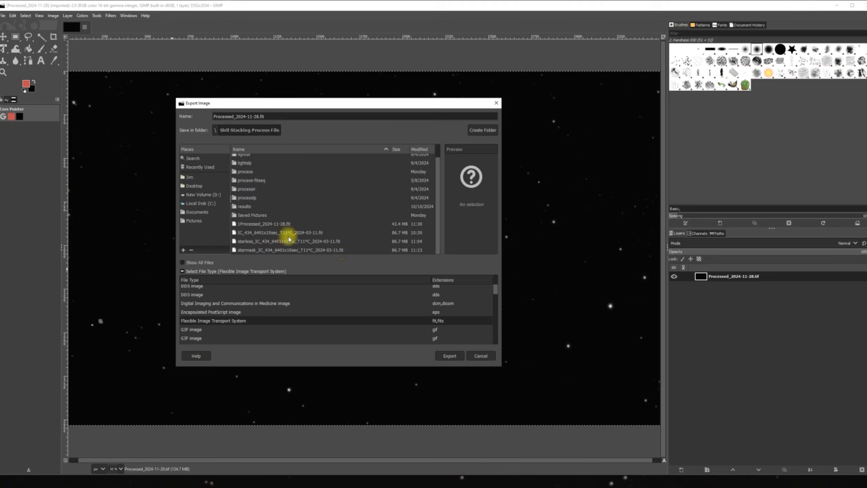
pyautogui.click(447, 357)
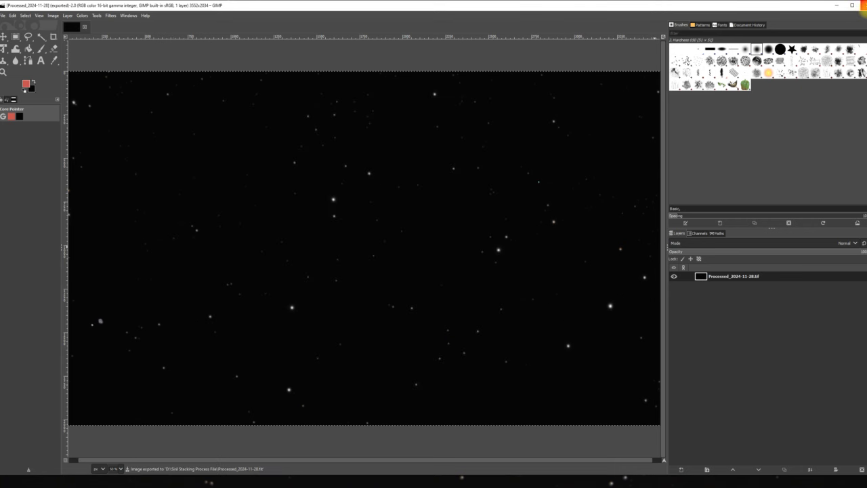
pyautogui.click(863, 5)
# Step: Switch to Siril, open 1Processed_2024-11-28.fit from the Siril Stacking Process File folder and save it
pyautogui.moveTo(288, 484)
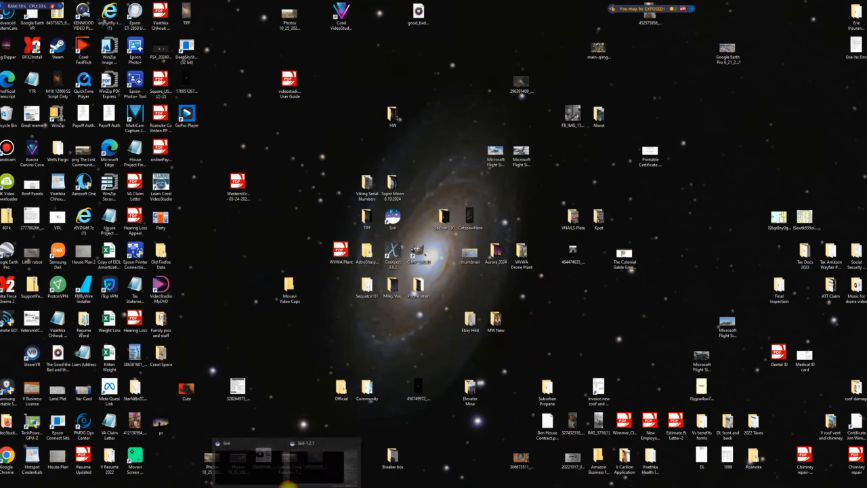
pyautogui.click(315, 459)
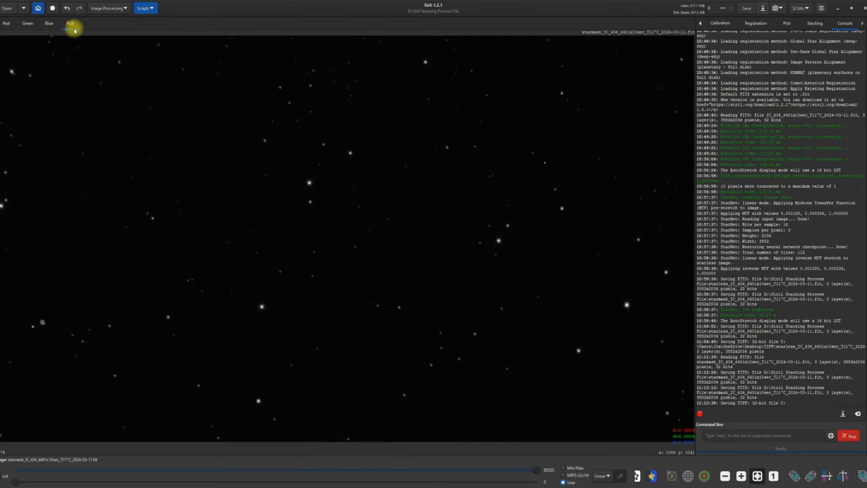
pyautogui.click(8, 10)
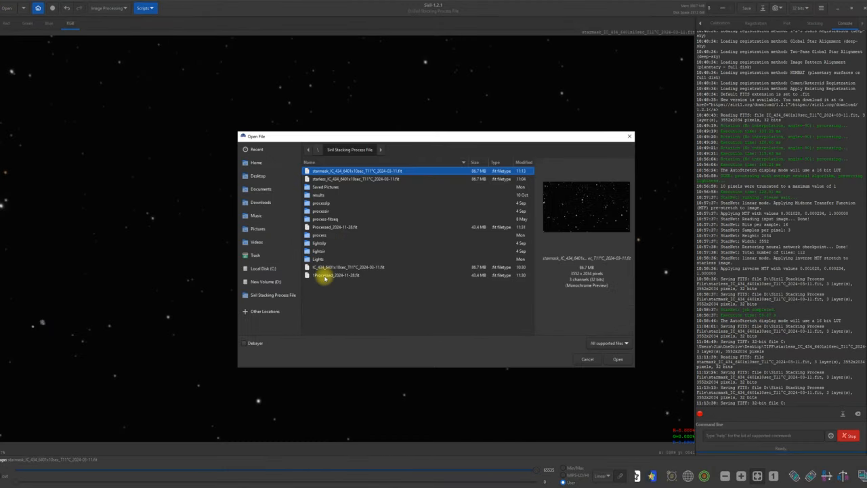
pyautogui.doubleClick(325, 275)
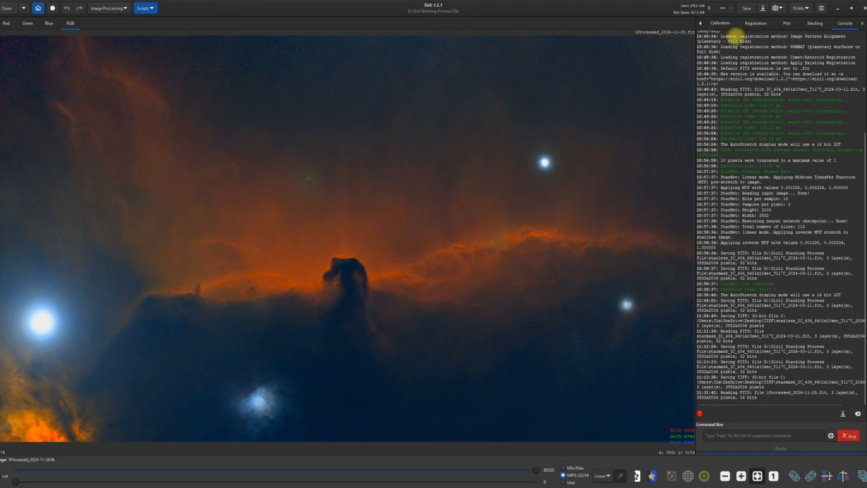
pyautogui.click(745, 8)
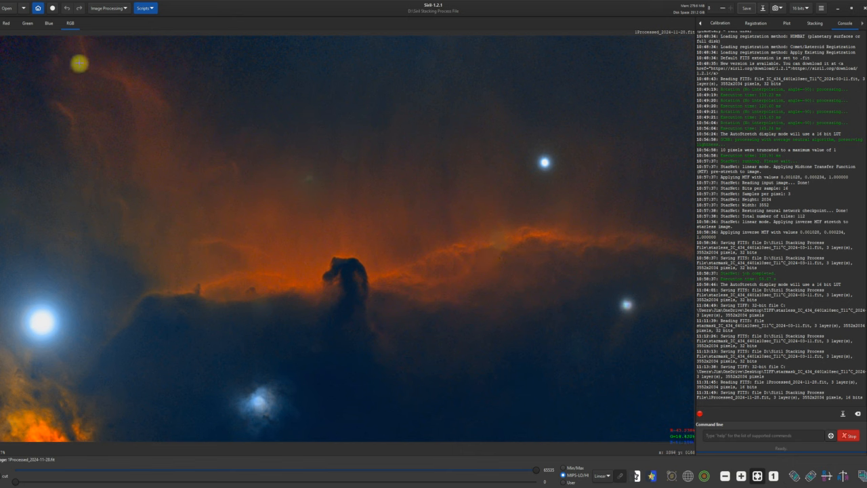
# Step: Load 1Processed_2024-11-28.fit as the background image for Star Recomposition, with the dialog moved clear of the nebula
pyautogui.click(126, 10)
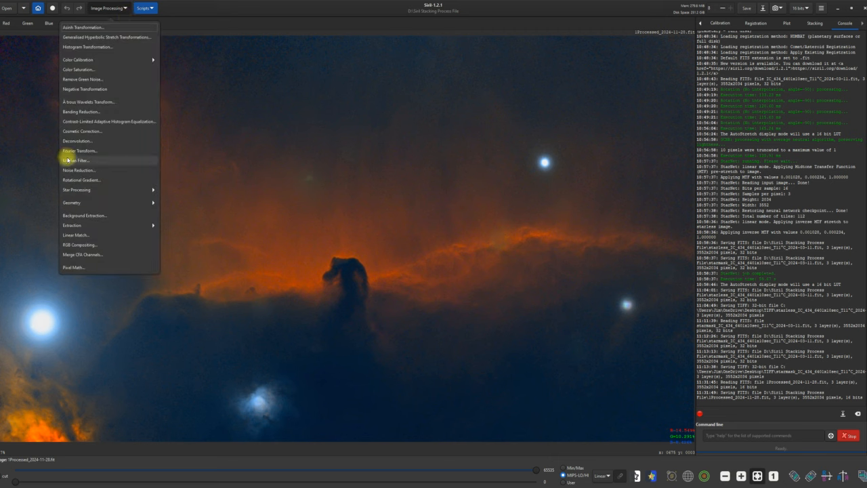
pyautogui.click(73, 189)
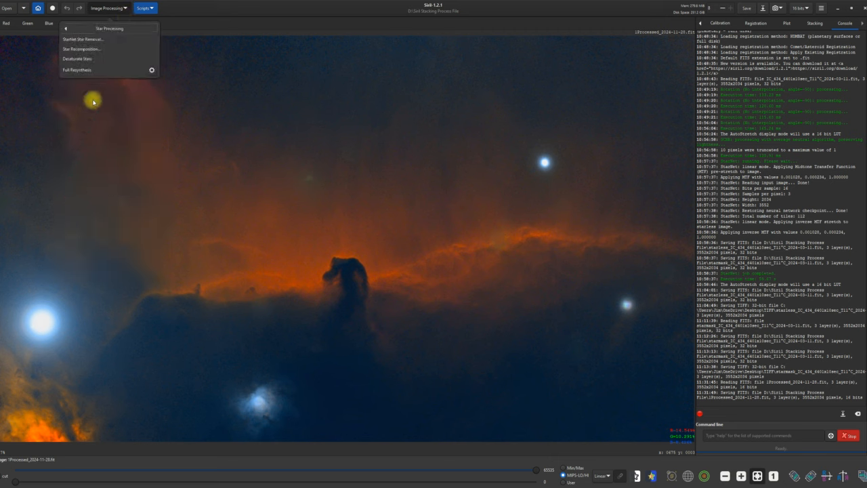
pyautogui.click(84, 48)
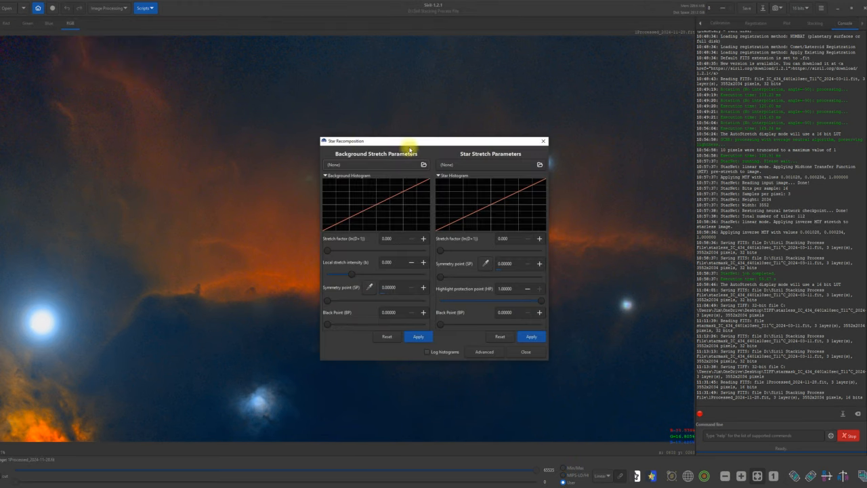
pyautogui.moveTo(402, 141); pyautogui.dragTo(717, 109)
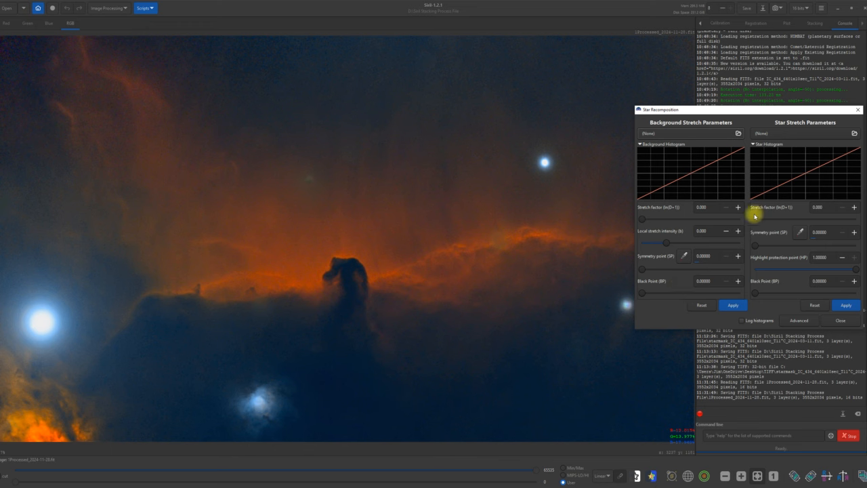
pyautogui.click(739, 134)
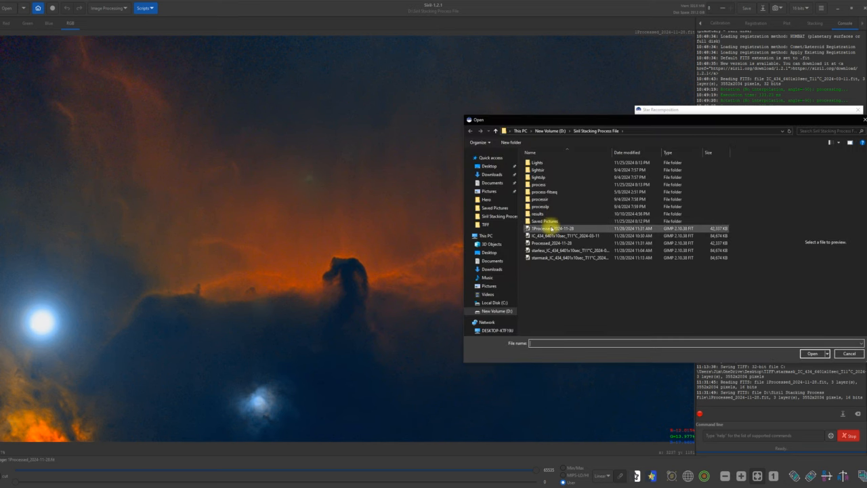
pyautogui.doubleClick(550, 232)
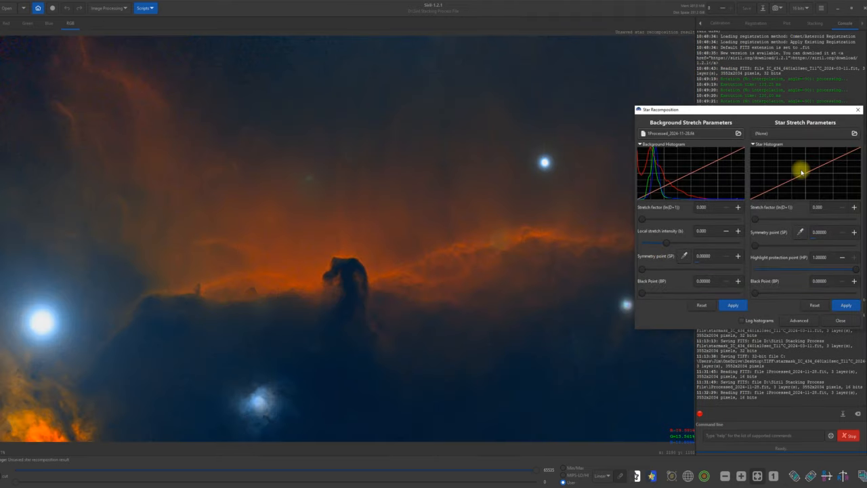
# Step: Load Processed_2024-11-28.fit as the star image for Star Recomposition and apply a star black point of about 0.14
pyautogui.click(854, 132)
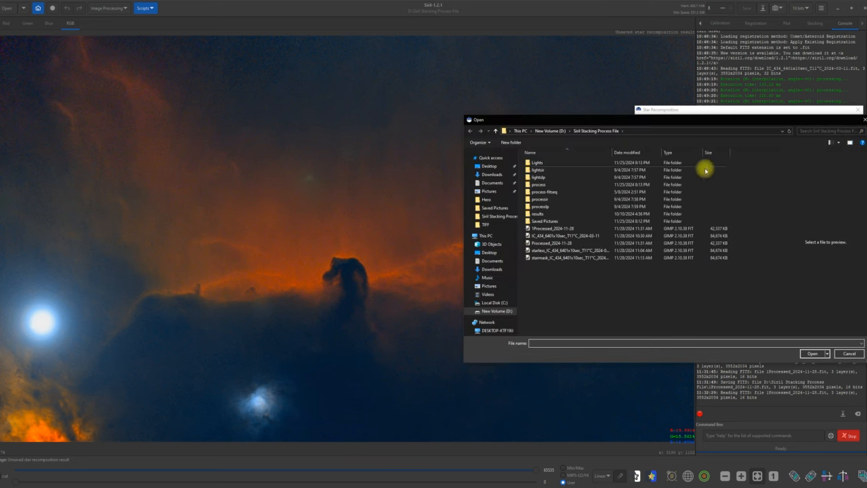
pyautogui.doubleClick(527, 243)
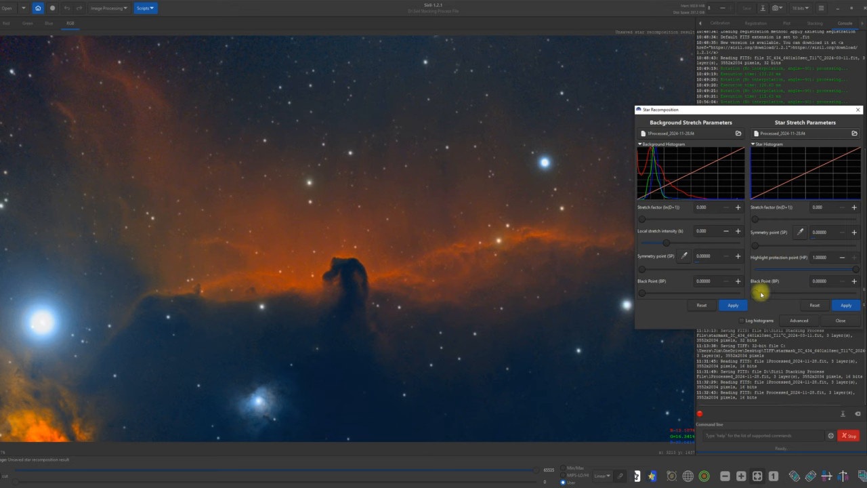
pyautogui.moveTo(756, 295)
pyautogui.mouseDown()
pyautogui.moveTo(853, 290)
pyautogui.moveTo(772, 297)
pyautogui.mouseUp()
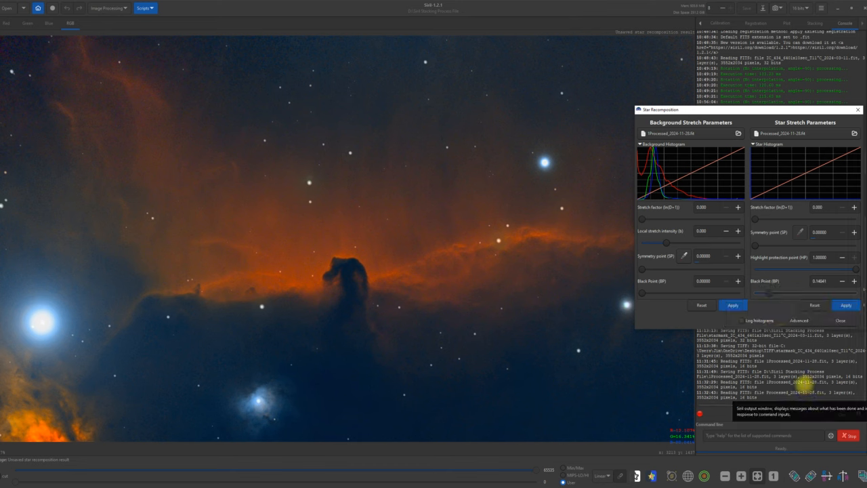
pyautogui.click(848, 305)
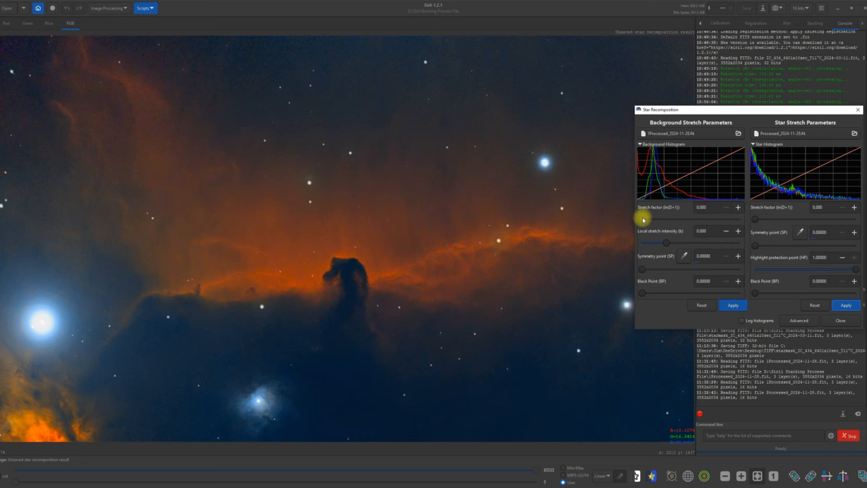
pyautogui.moveTo(642, 219)
pyautogui.mouseDown()
pyautogui.moveTo(652, 220)
pyautogui.moveTo(639, 223)
pyautogui.mouseUp()
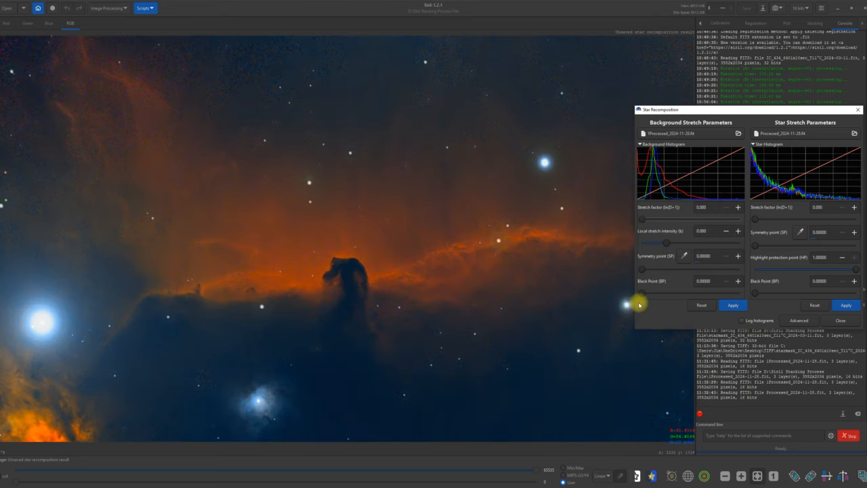
pyautogui.moveTo(639, 294); pyautogui.dragTo(644, 294)
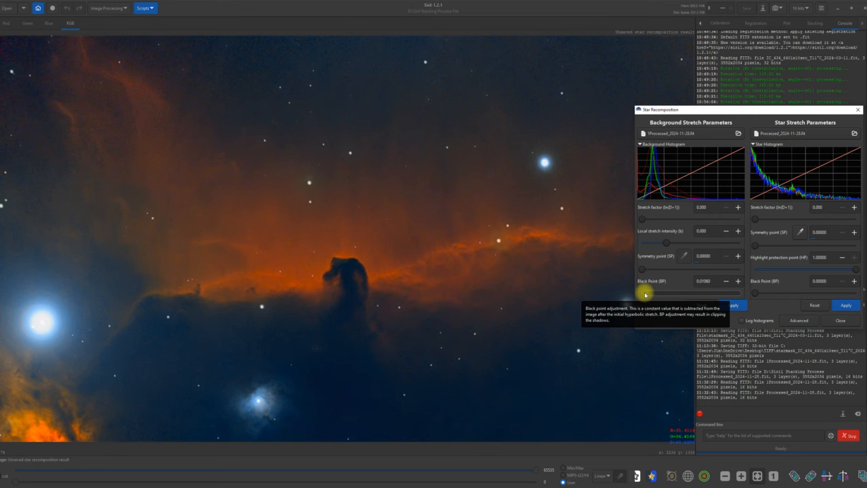
pyautogui.moveTo(645, 293); pyautogui.dragTo(629, 304)
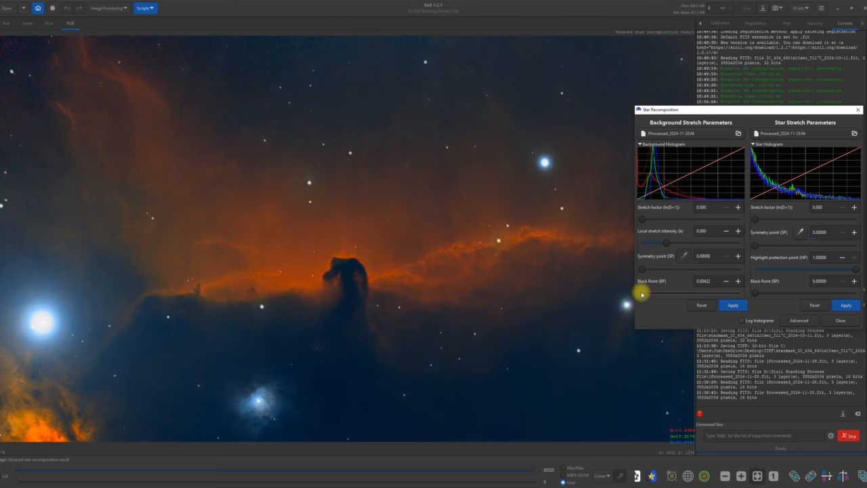
pyautogui.moveTo(641, 294); pyautogui.dragTo(636, 294)
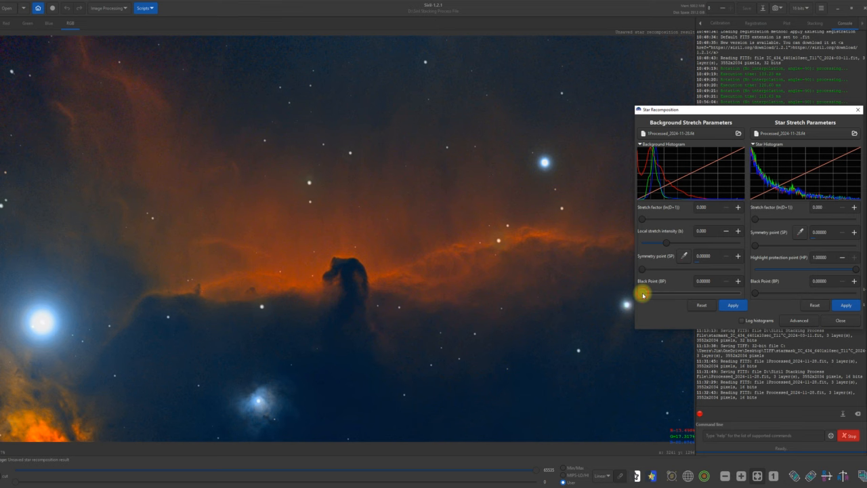
# Step: Raise the background black point to about 0.04947, apply the background and star stretches, and close Star Recomposition
pyautogui.moveTo(642, 295); pyautogui.dragTo(660, 293)
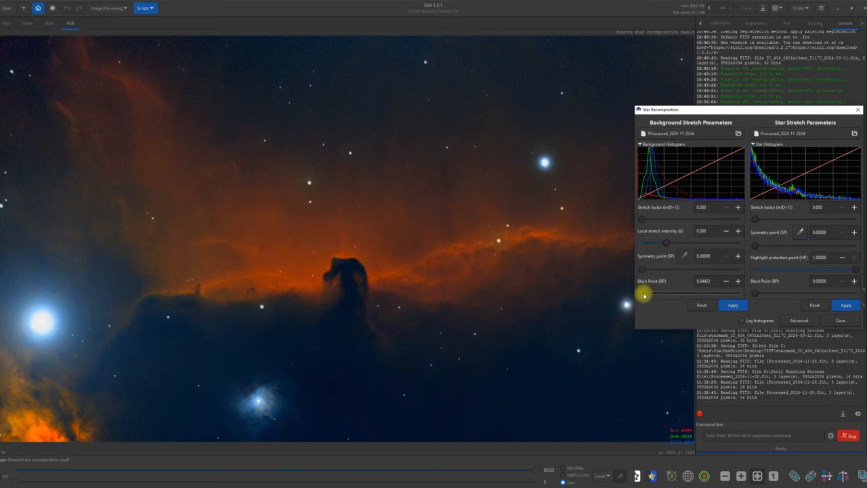
pyautogui.moveTo(644, 294)
pyautogui.mouseDown()
pyautogui.moveTo(659, 293)
pyautogui.moveTo(647, 296)
pyautogui.mouseUp()
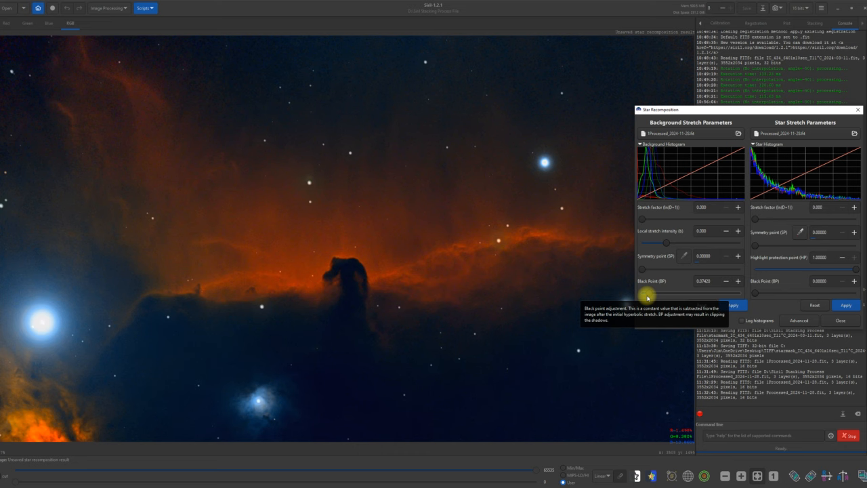
pyautogui.moveTo(647, 297)
pyautogui.mouseDown()
pyautogui.moveTo(640, 298)
pyautogui.moveTo(646, 296)
pyautogui.mouseUp()
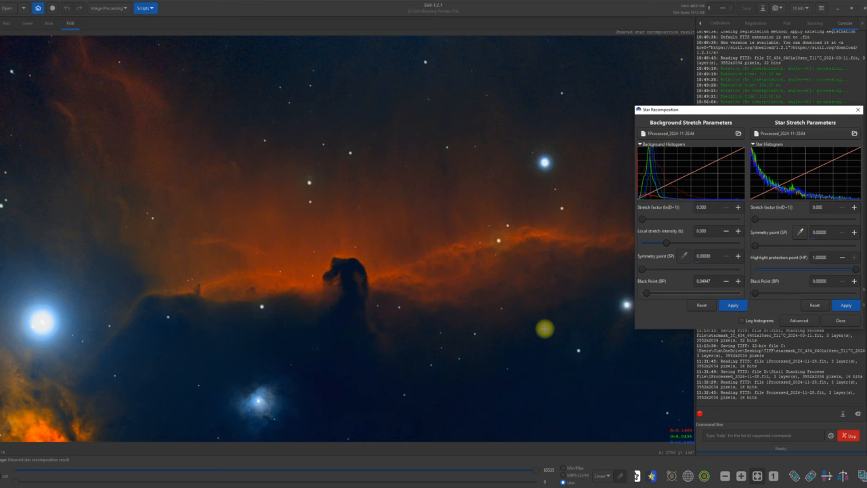
pyautogui.click(731, 305)
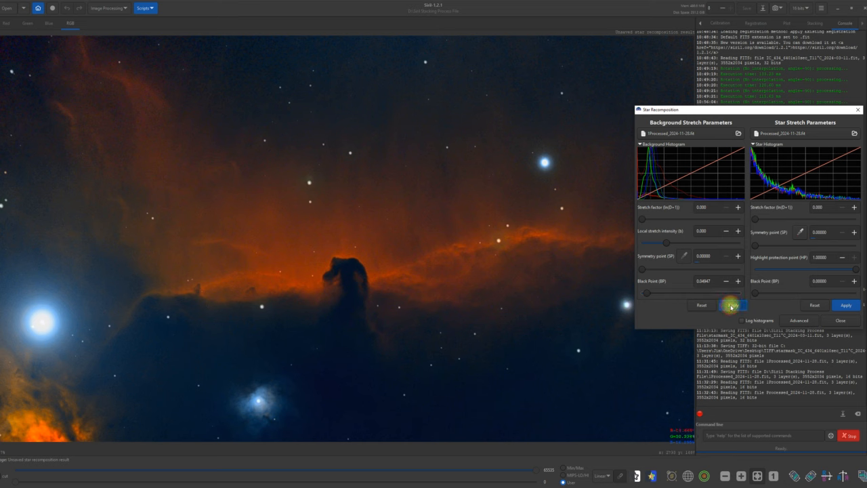
pyautogui.click(849, 305)
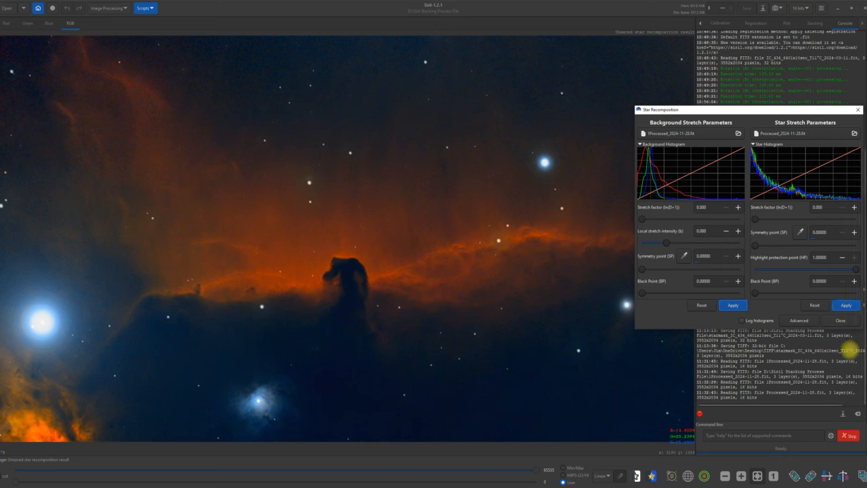
pyautogui.click(839, 320)
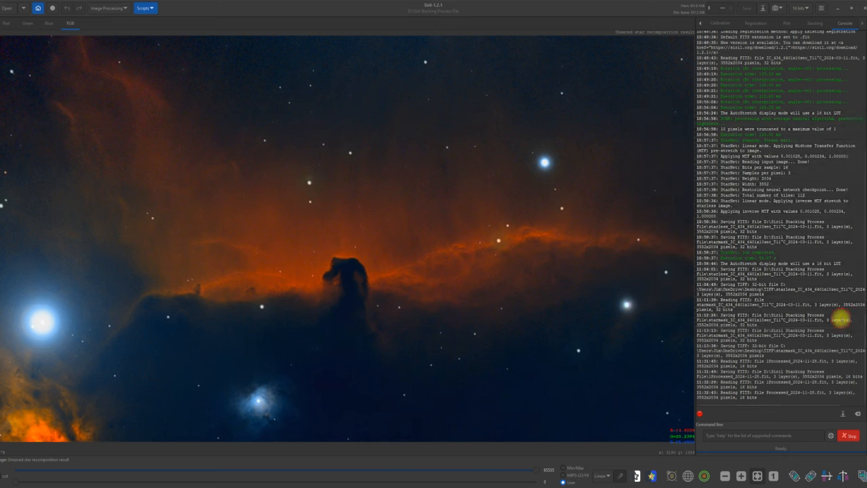